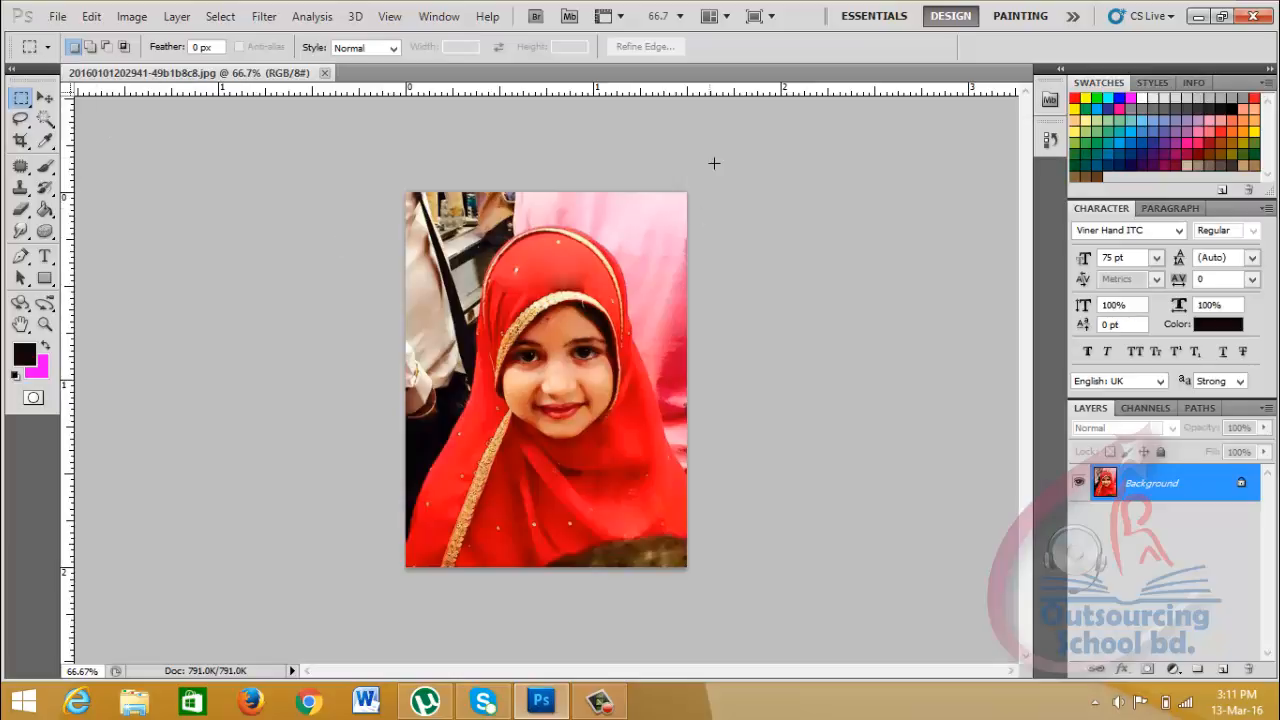
{"action": "left_click", "coordinate": [58, 16]}
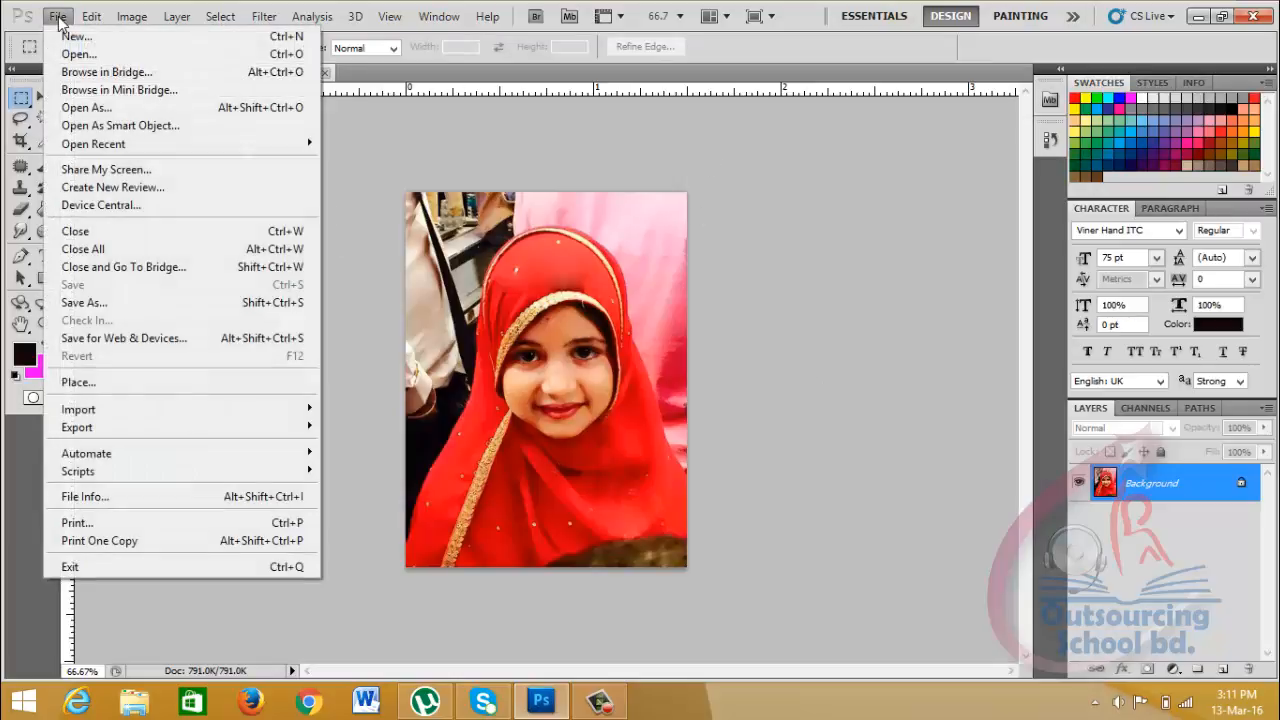
{"action": "left_click", "coordinate": [80, 54]}
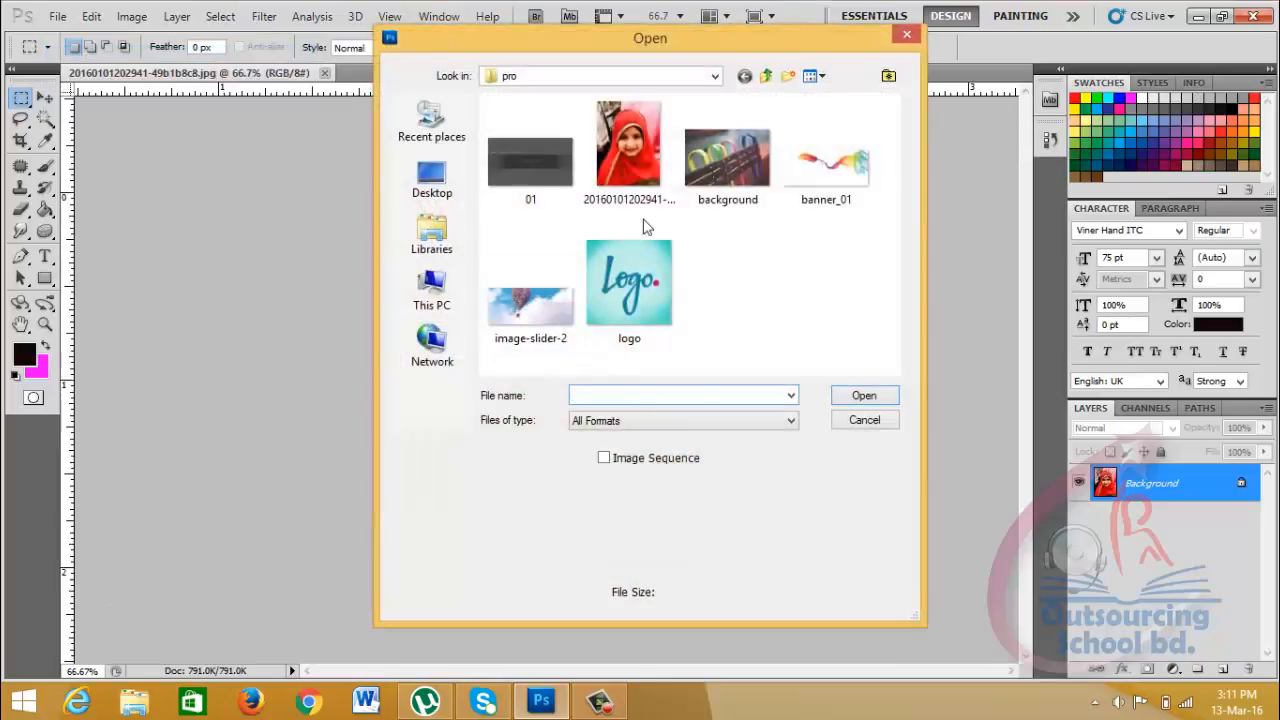
{"action": "left_click", "coordinate": [641, 145]}
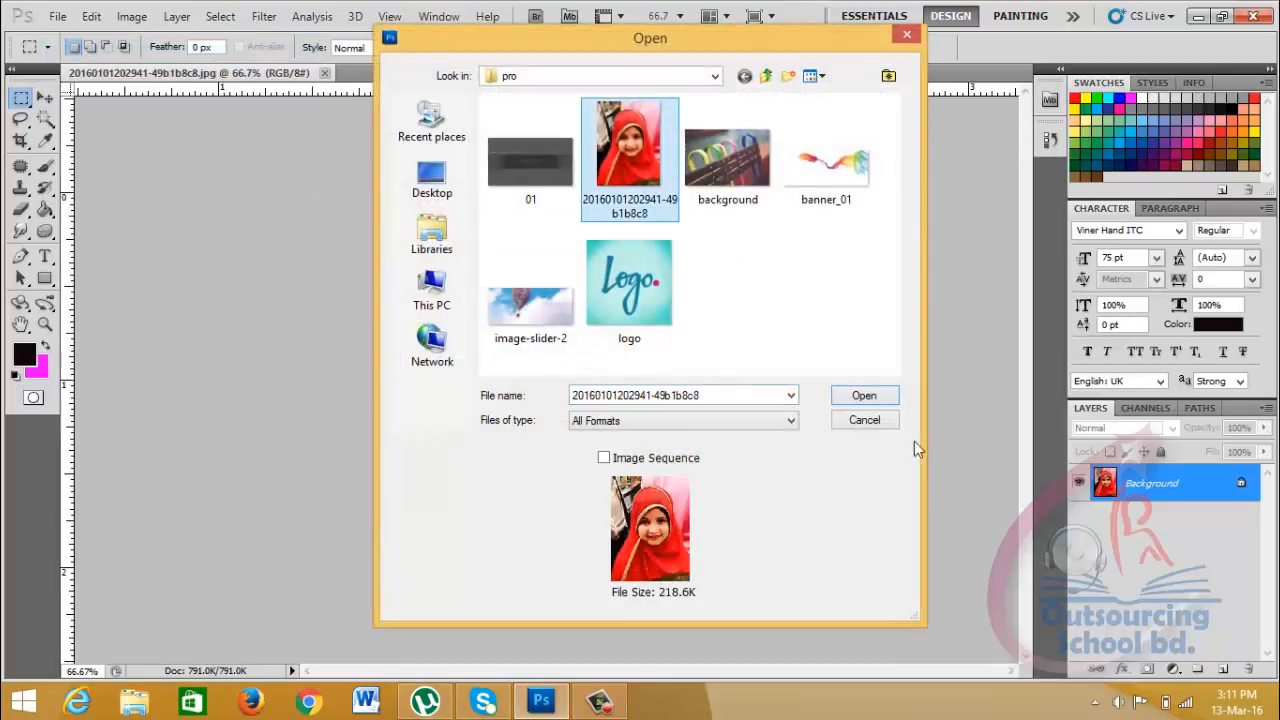
{"action": "left_click", "coordinate": [864, 420]}
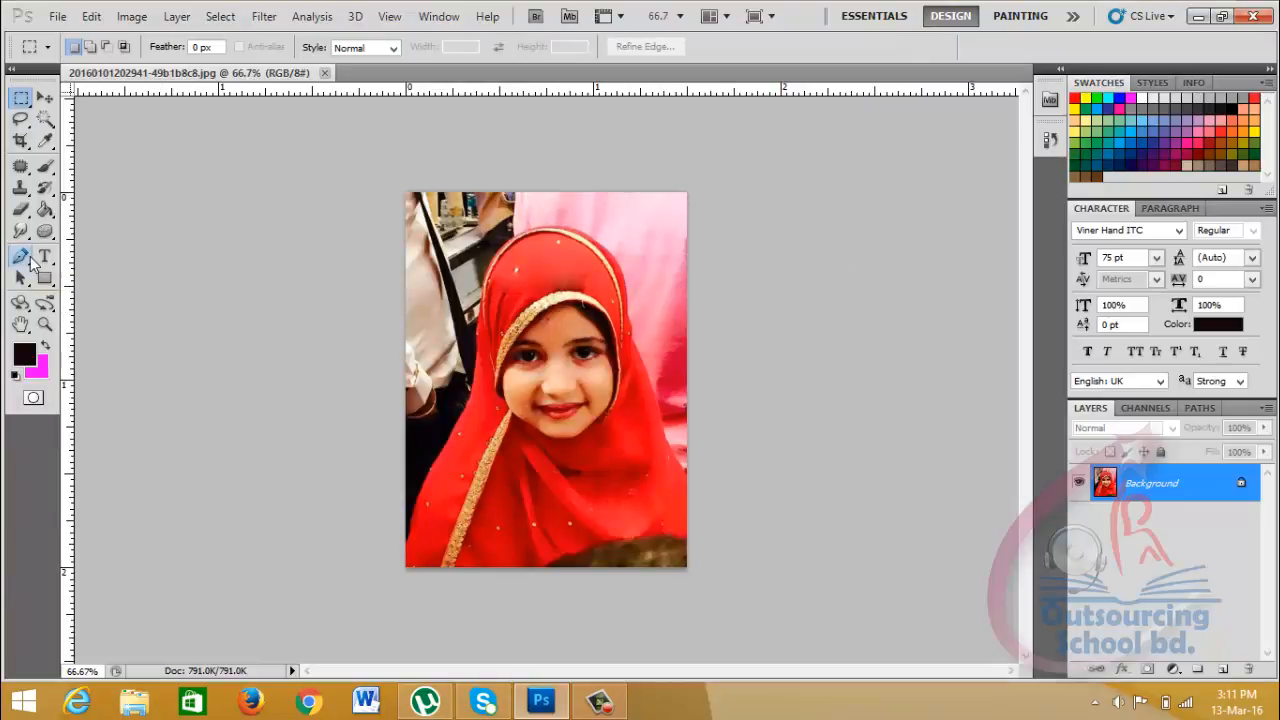
{"action": "key", "text": "ctrl+plus"}
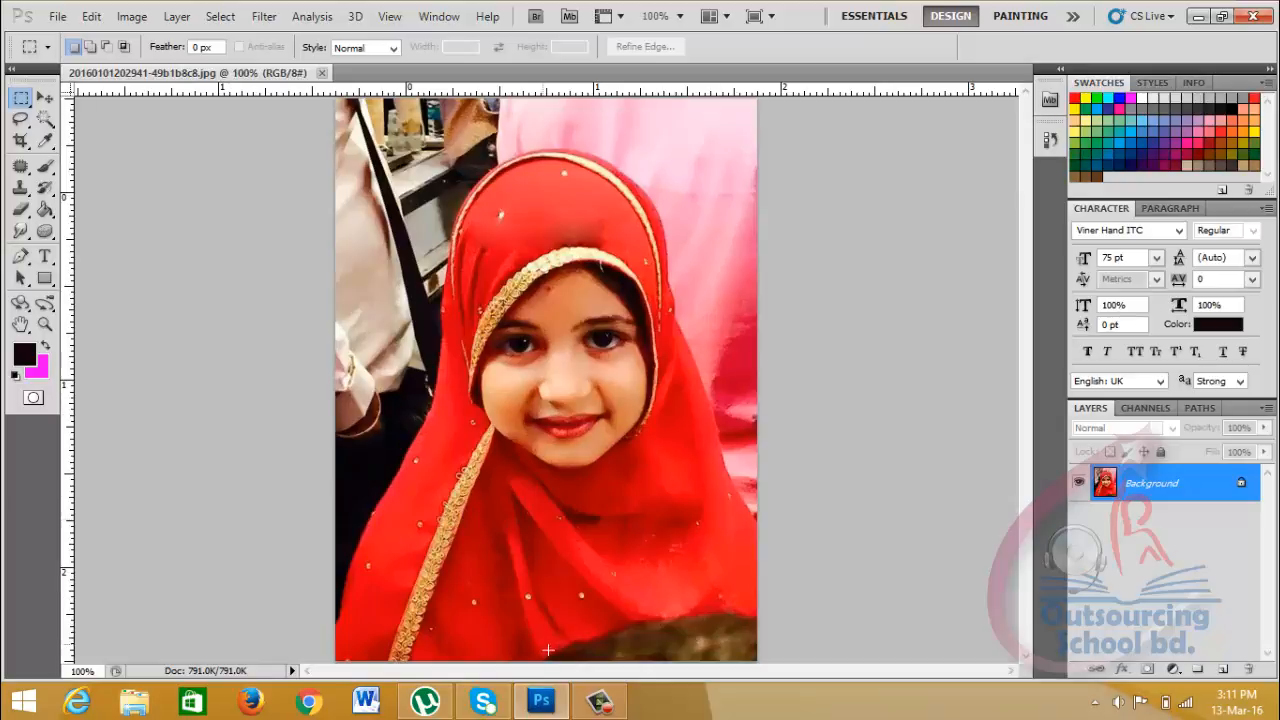
{"action": "key", "text": "ctrl+minus"}
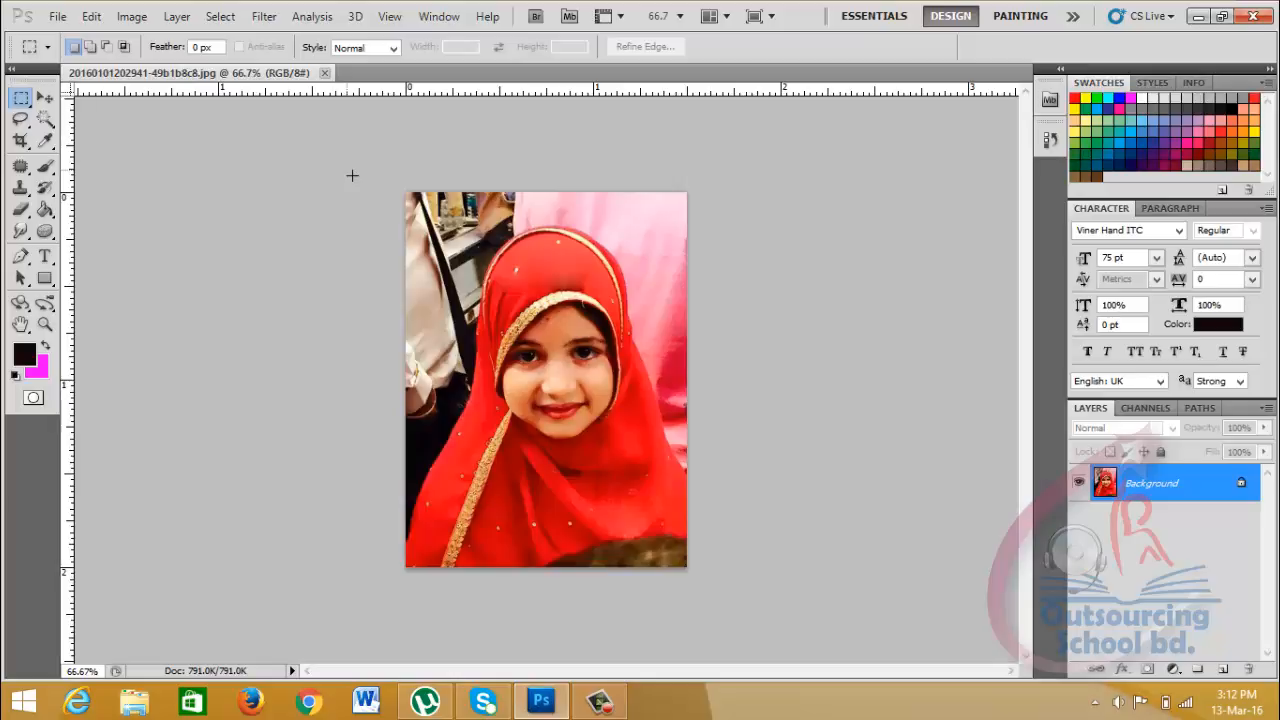
Check the photo's document width, height and resolution in the Image Size settings.
{"action": "left_click", "coordinate": [135, 17]}
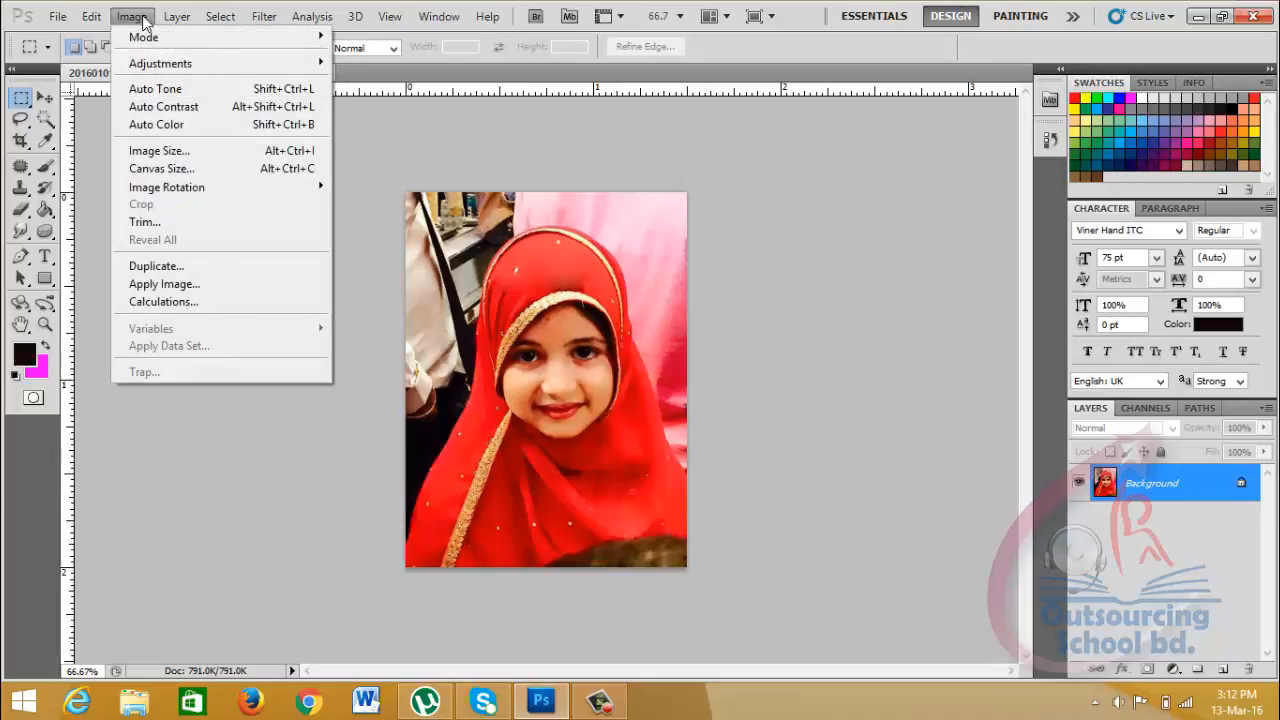
{"action": "left_click", "coordinate": [163, 155]}
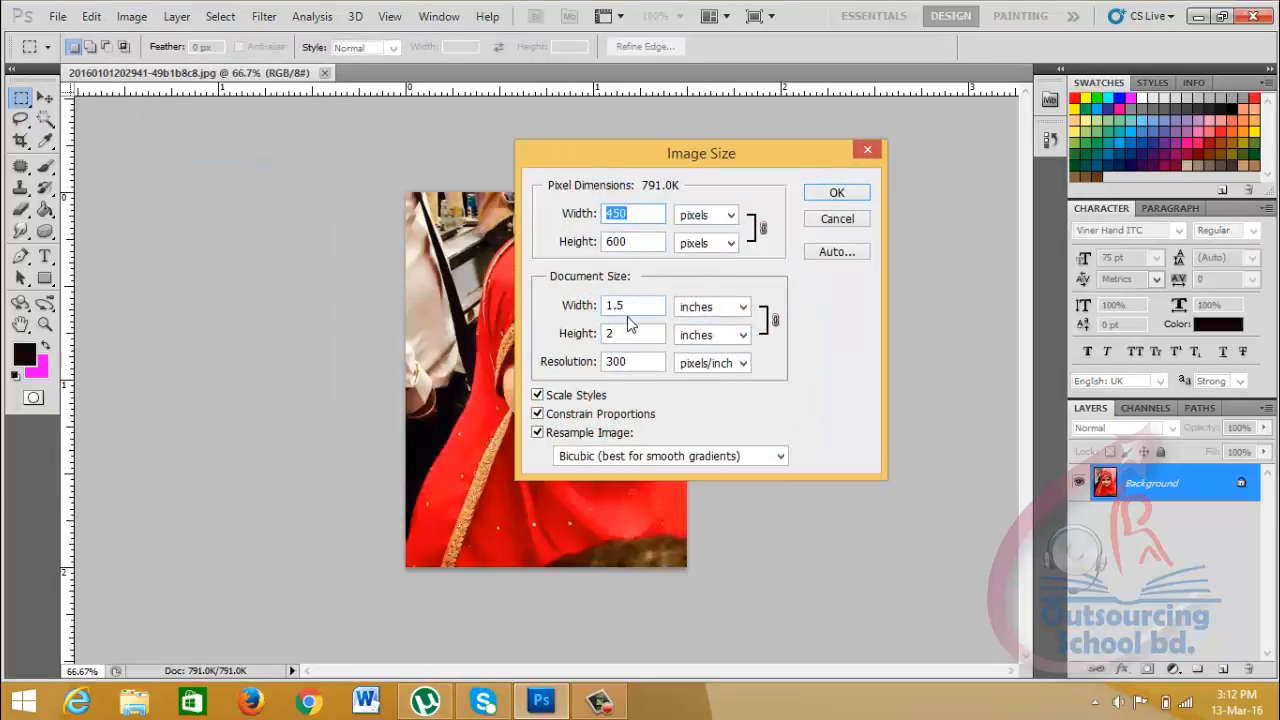
{"action": "double_click", "coordinate": [661, 318]}
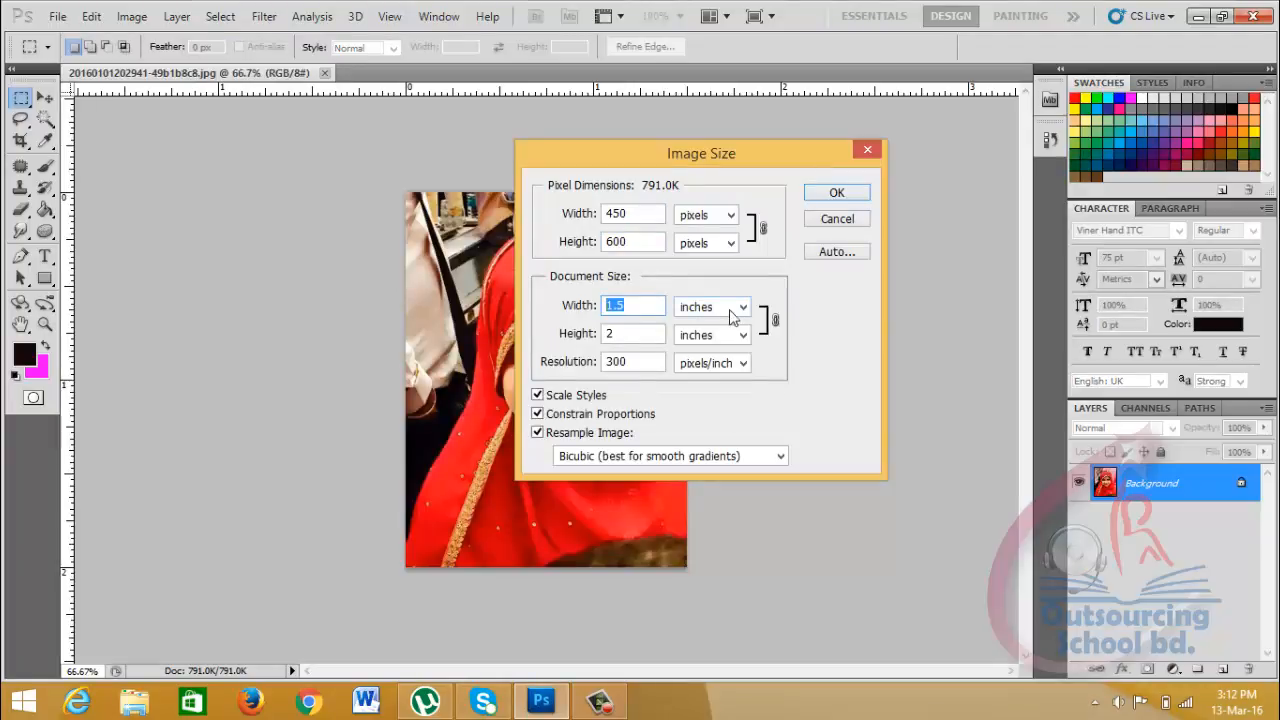
{"action": "left_click", "coordinate": [643, 340]}
{"action": "double_click", "coordinate": [644, 340]}
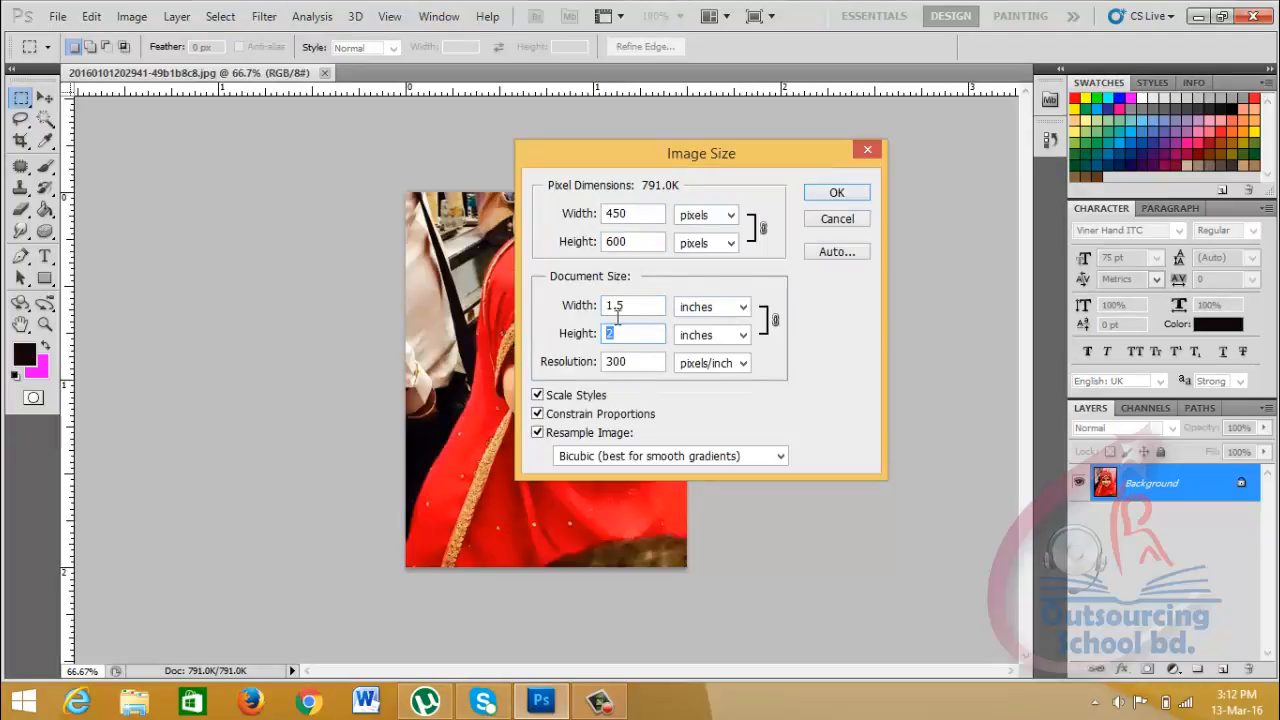
{"action": "left_click", "coordinate": [648, 362]}
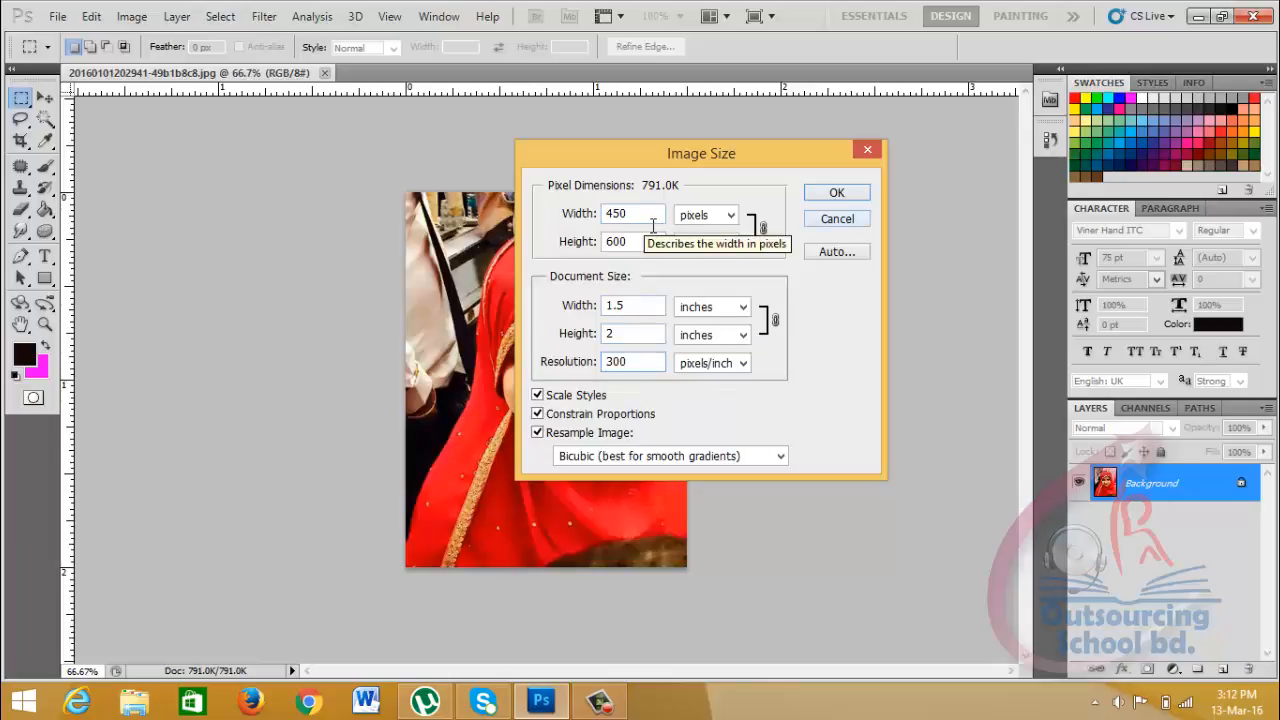
Try resizing the photo to 600 by 600 pixels with Constrain Proportions turned off.
{"action": "double_click", "coordinate": [625, 213]}
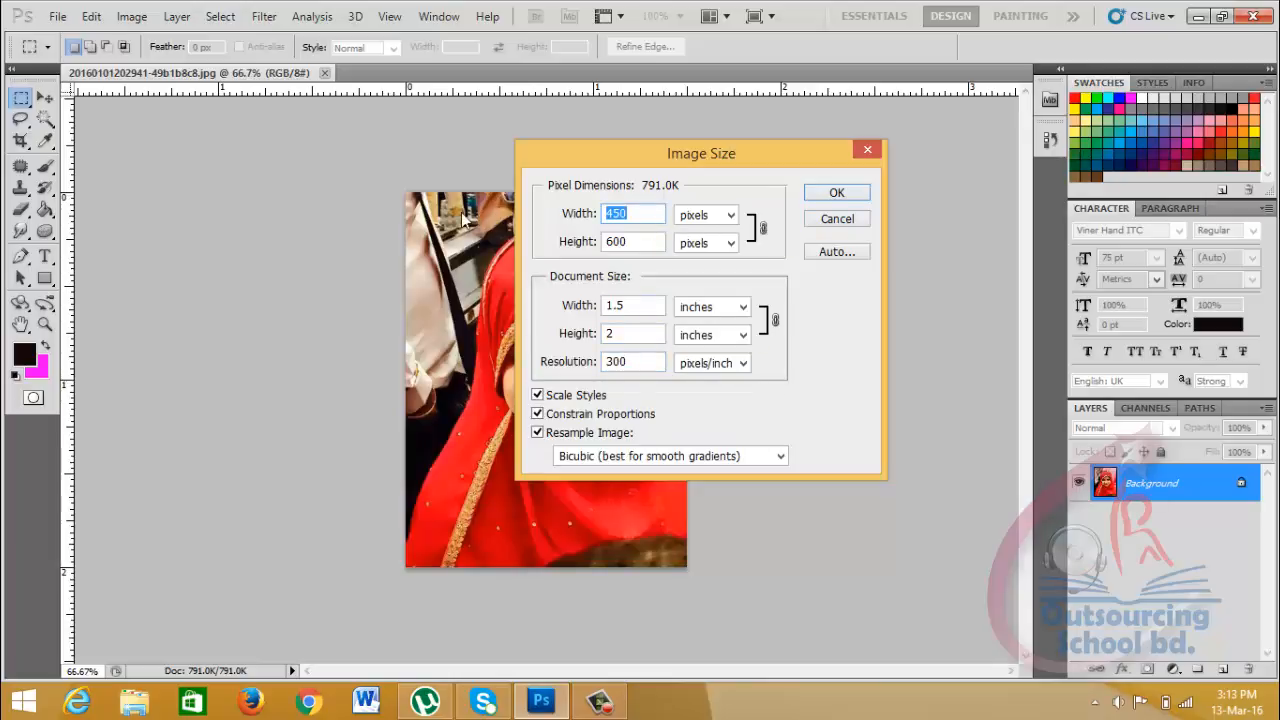
{"action": "type", "text": "600"}
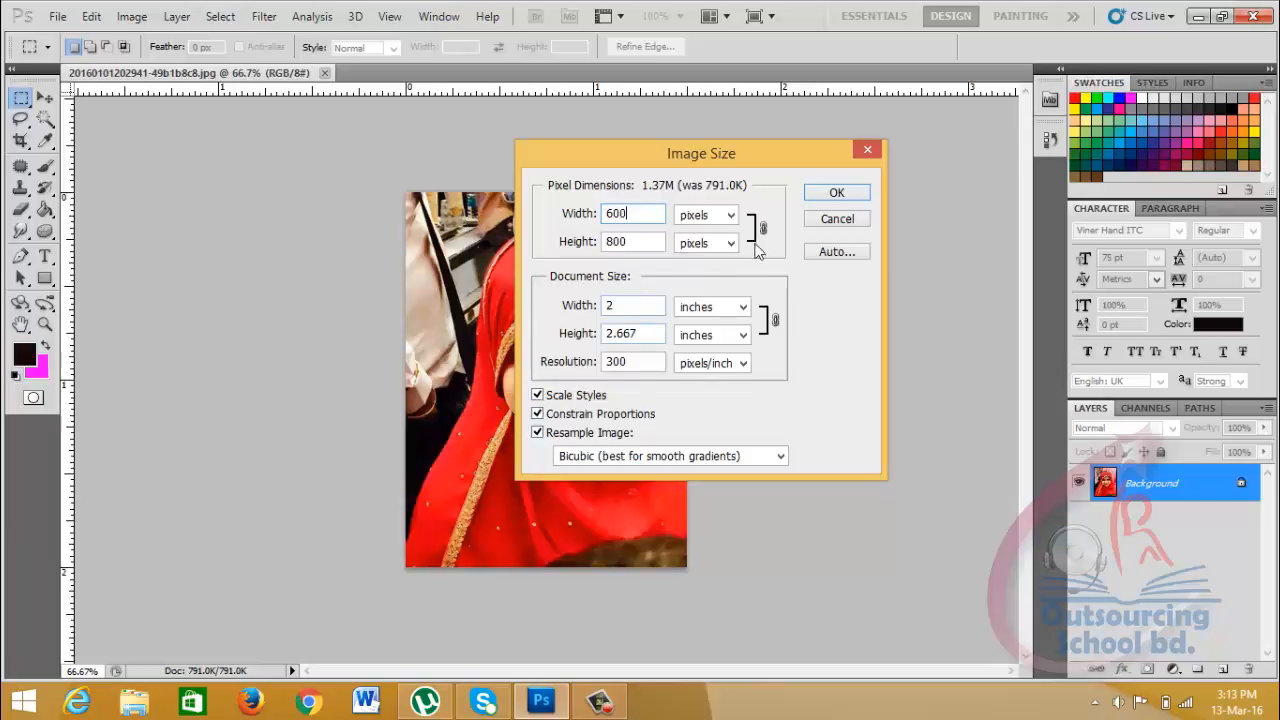
{"action": "left_click", "coordinate": [550, 417]}
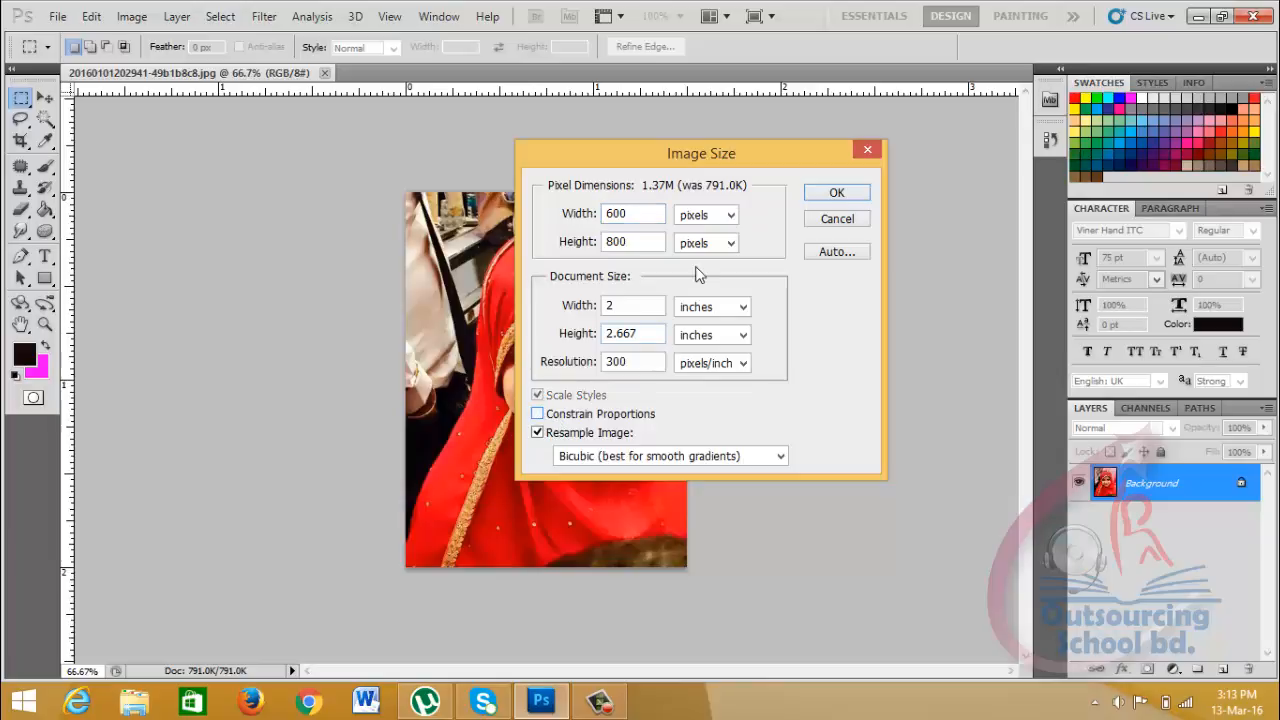
{"action": "left_click_drag", "start_coordinate": [654, 243], "coordinate": [520, 250]}
{"action": "type", "text": "600"}
{"action": "left_click", "coordinate": [840, 220]}
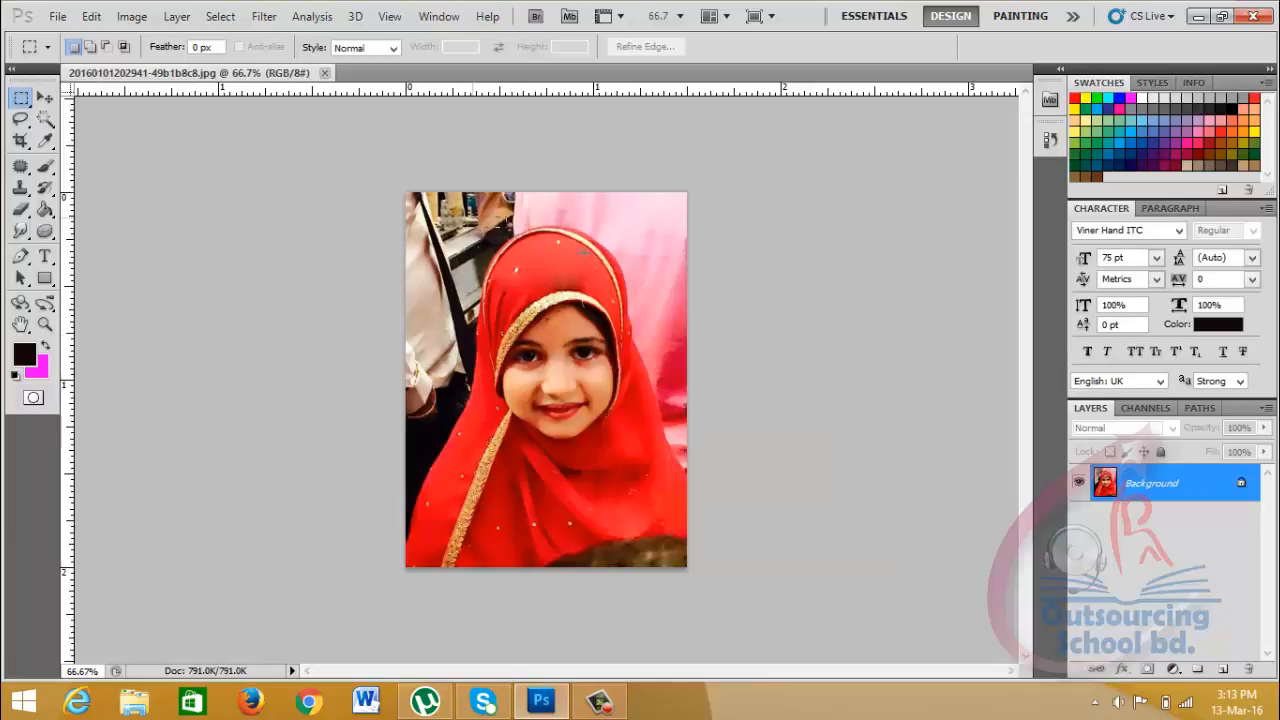
{"action": "left_click_drag", "start_coordinate": [469, 218], "coordinate": [671, 269]}
{"action": "left_click", "coordinate": [546, 217]}
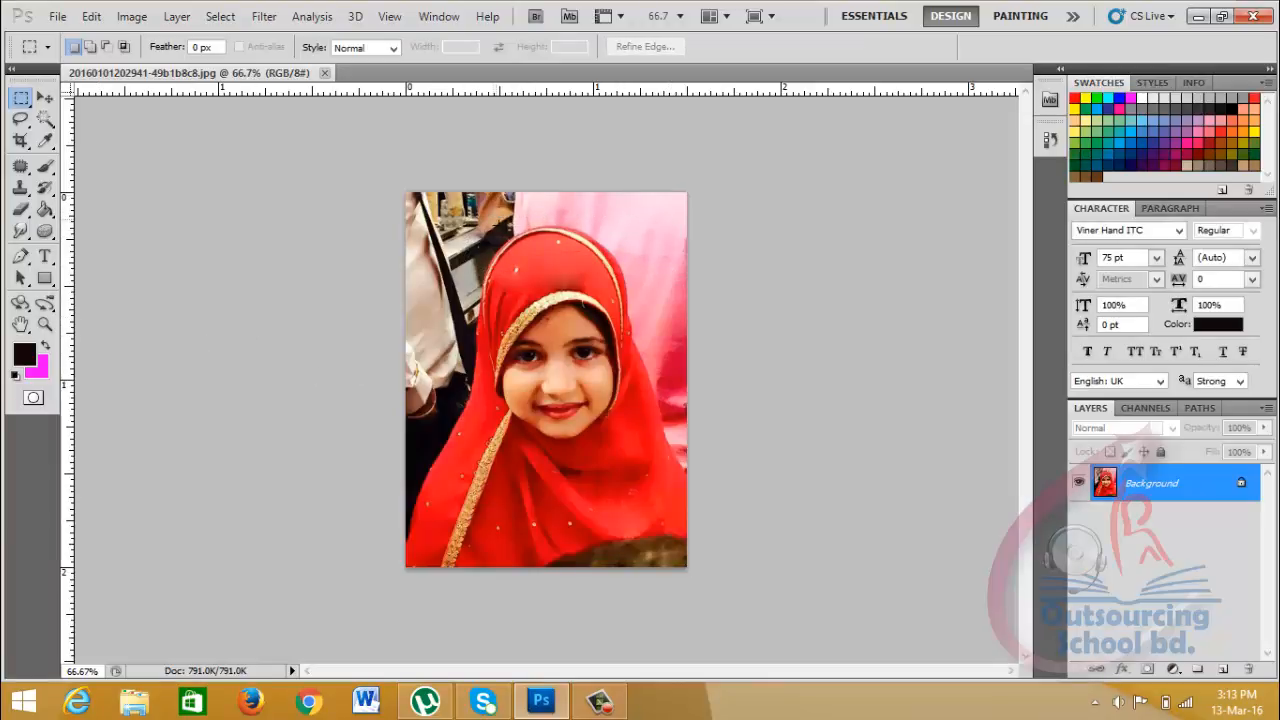
{"action": "left_click", "coordinate": [568, 408]}
Set up the Crop tool with a width of 2 in, a height of 2.2 in and a resolution of 300 pixels/inch.
{"action": "left_click", "coordinate": [22, 141]}
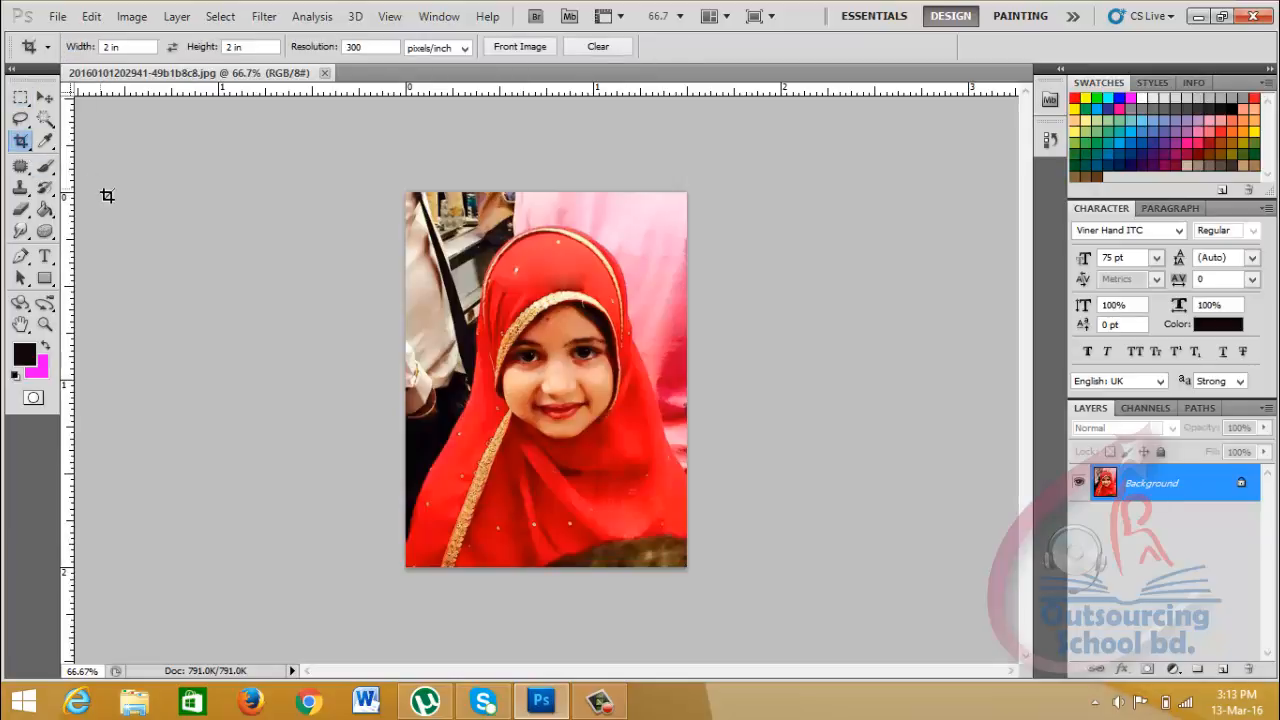
{"action": "left_click", "coordinate": [110, 48]}
{"action": "left_click", "coordinate": [224, 50]}
{"action": "type", "text": "2.2"}
{"action": "left_click", "coordinate": [390, 51]}
Draw a crop frame on the photo, then resize and position it around the girl's head and shoulders.
{"action": "left_click_drag", "start_coordinate": [429, 209], "coordinate": [694, 606]}
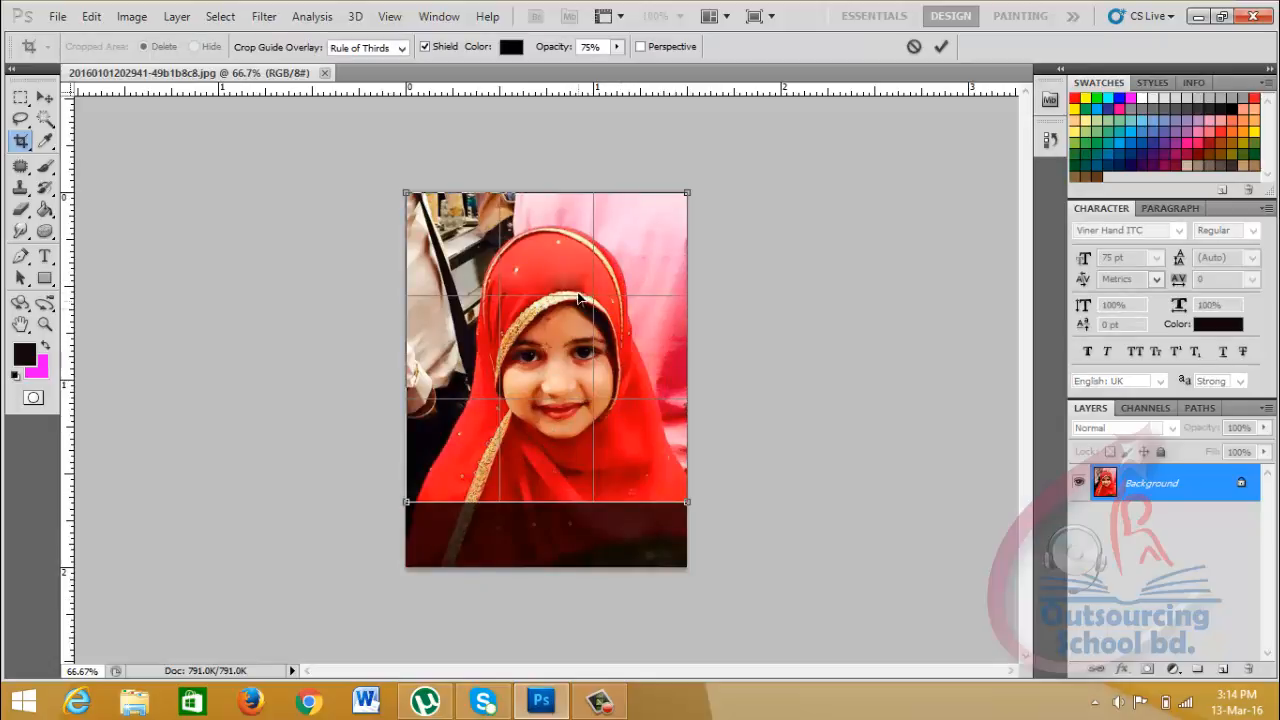
{"action": "left_click_drag", "start_coordinate": [570, 273], "coordinate": [570, 293]}
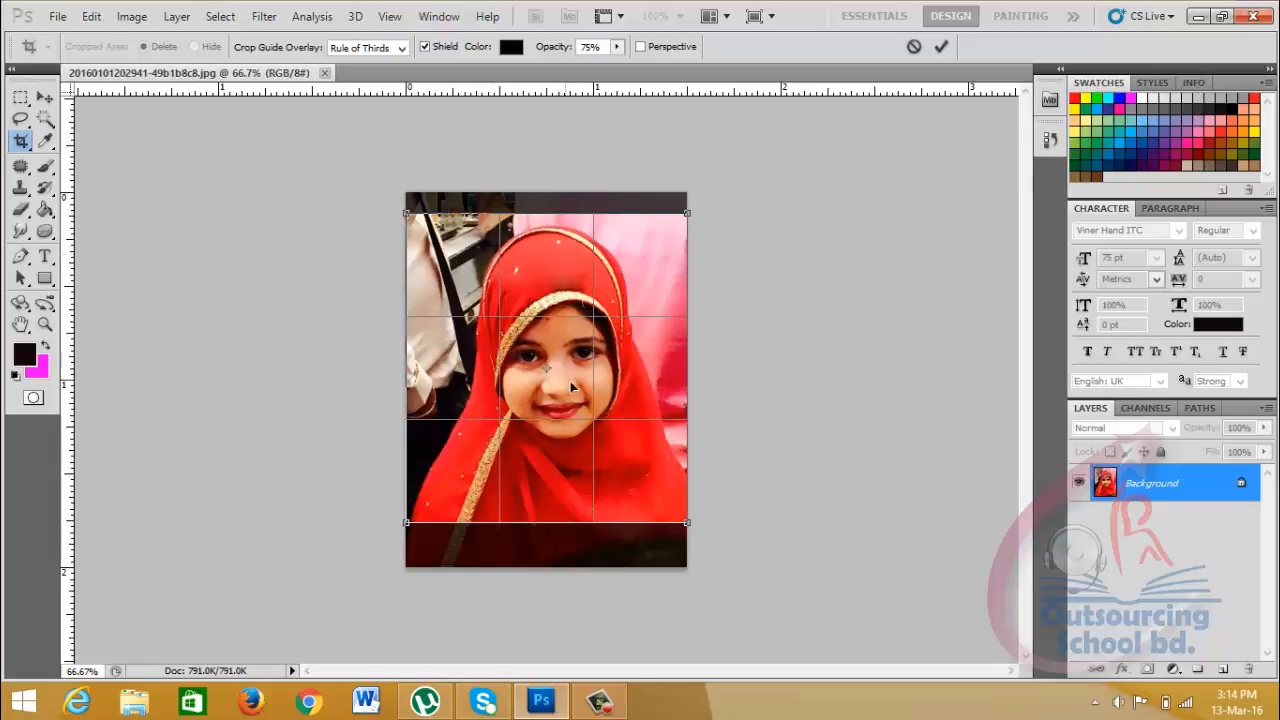
{"action": "left_click_drag", "start_coordinate": [412, 216], "coordinate": [437, 244]}
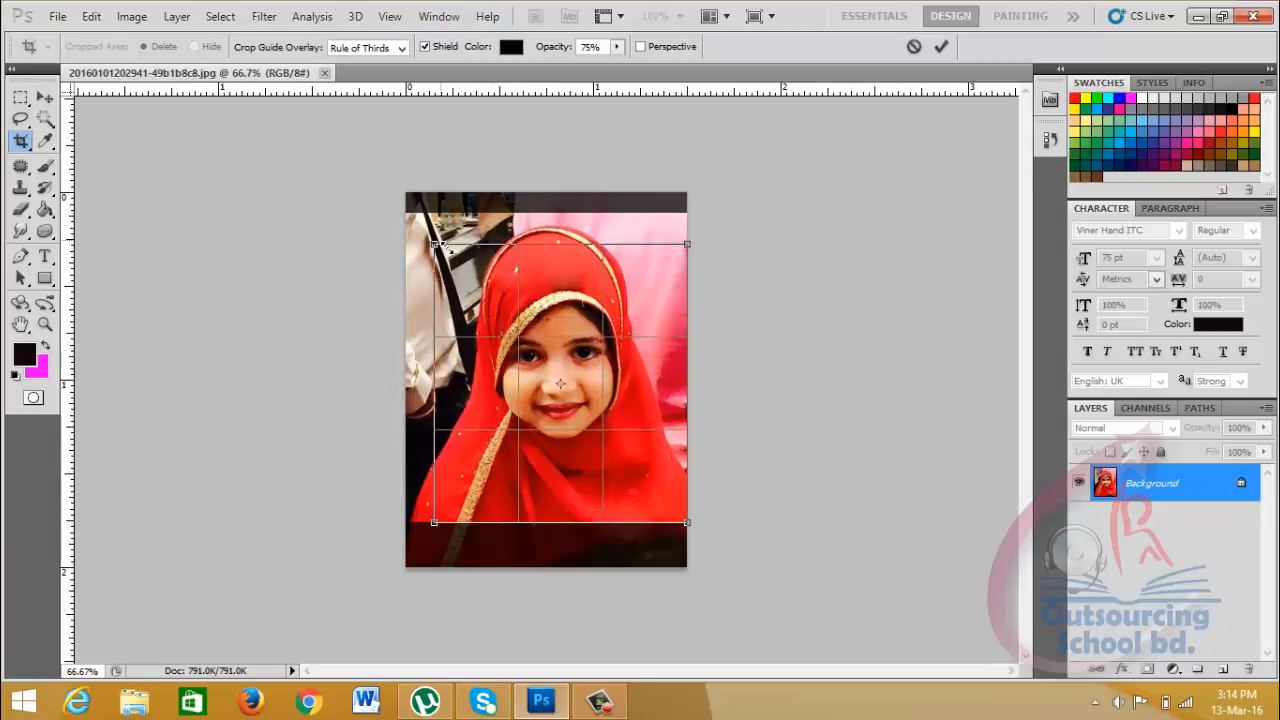
{"action": "left_click_drag", "start_coordinate": [604, 345], "coordinate": [600, 318]}
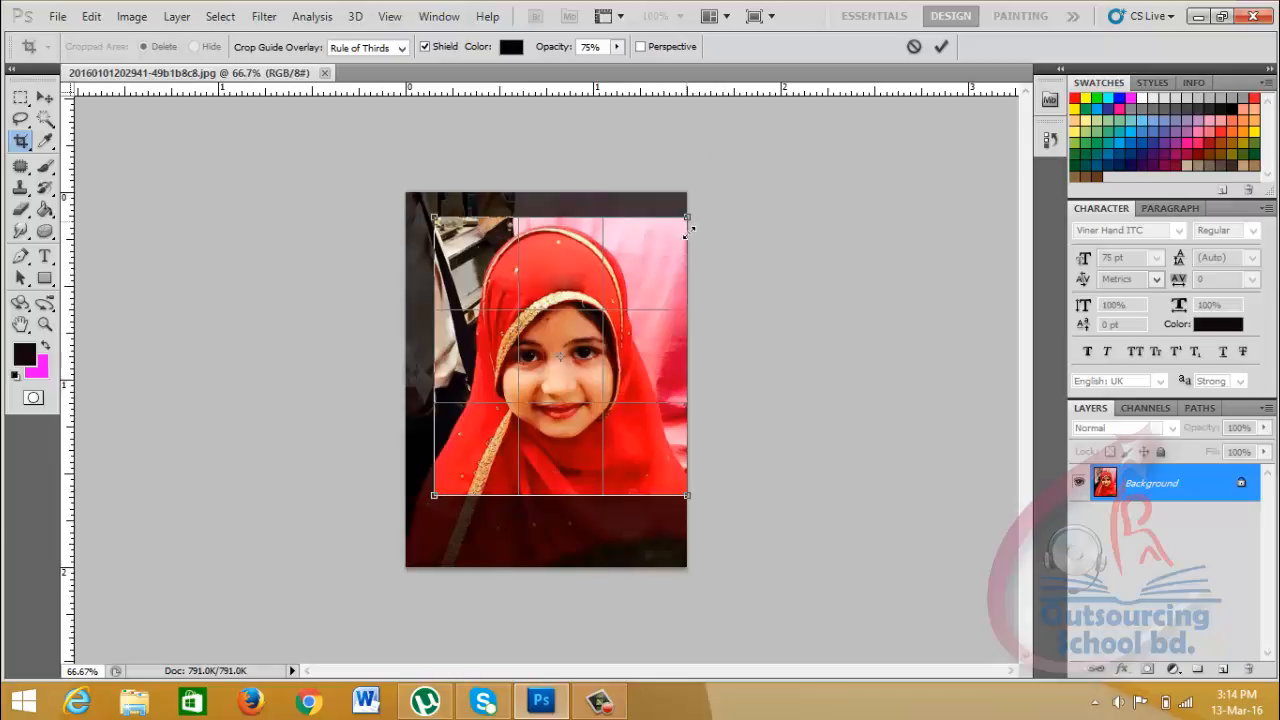
{"action": "left_click_drag", "start_coordinate": [692, 226], "coordinate": [686, 223]}
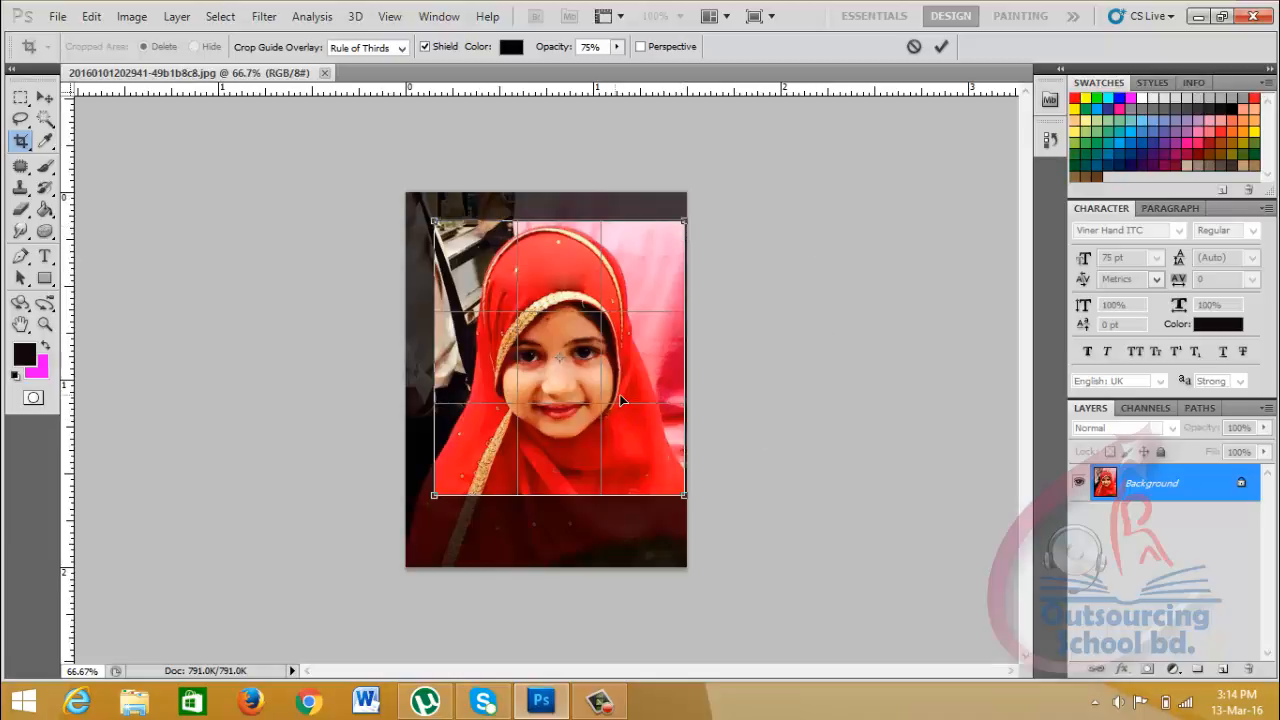
{"action": "left_click_drag", "start_coordinate": [620, 399], "coordinate": [624, 367]}
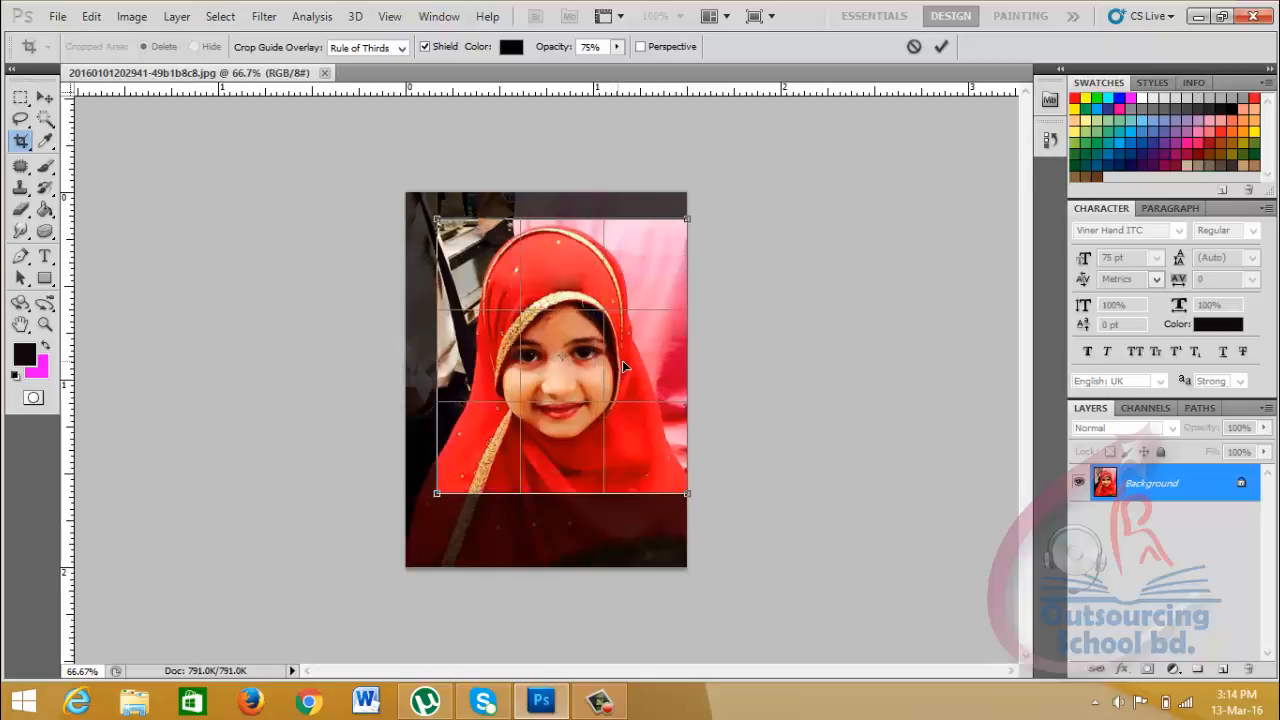
Nudge the crop frame slightly left, shrink it a little from its upper-left corner and apply the crop.
{"action": "key", "text": "Left"}
{"action": "key", "text": "Left"}
{"action": "key", "text": "Left"}
{"action": "key", "text": "Left"}
{"action": "key", "text": "Left"}
{"action": "key", "text": "Left"}
{"action": "key", "text": "Left"}
{"action": "key", "text": "Left"}
{"action": "key", "text": "Left"}
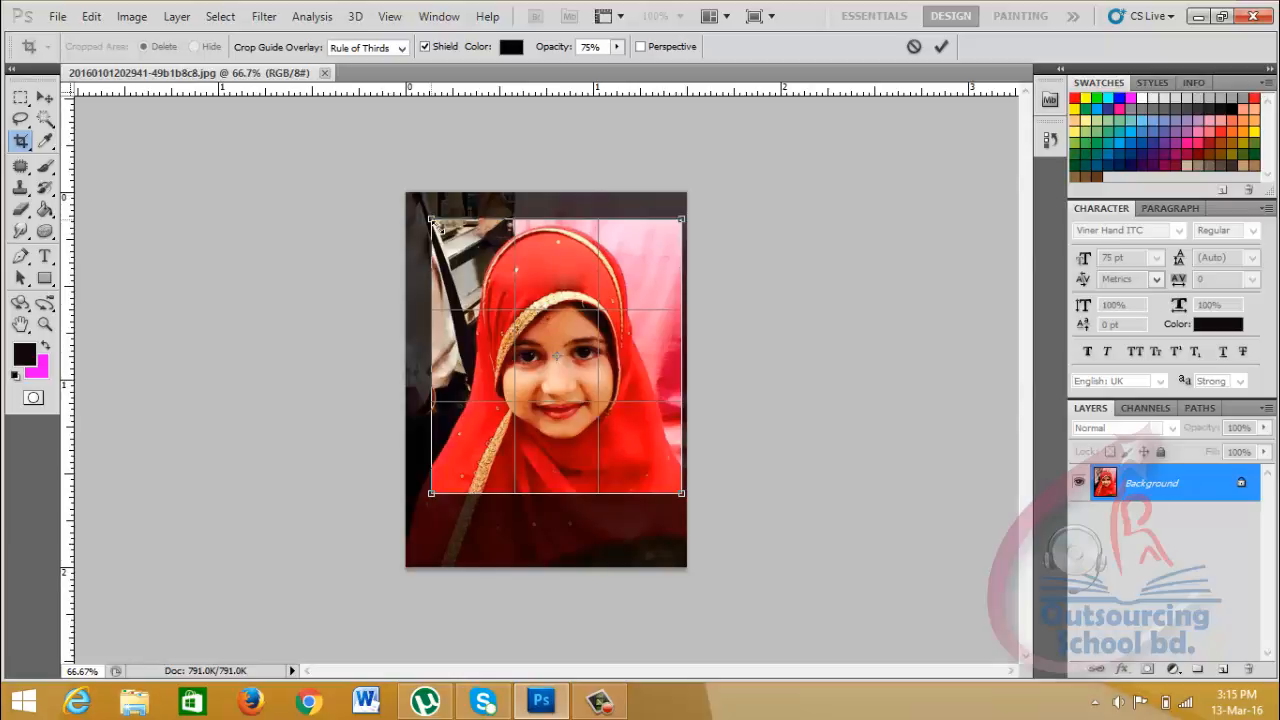
{"action": "mouse_move", "coordinate": [434, 223]}
{"action": "left_mouse_down"}
{"action": "mouse_move", "coordinate": [441, 233]}
{"action": "mouse_move", "coordinate": [432, 220]}
{"action": "left_mouse_up"}
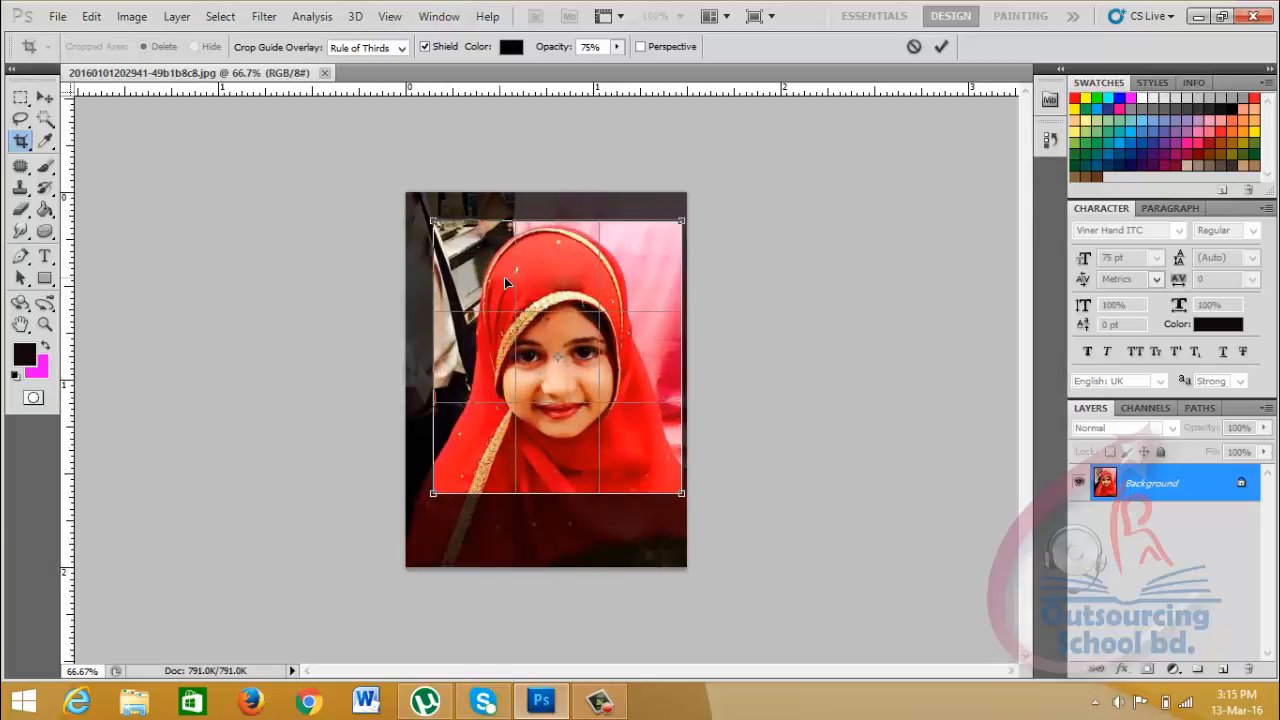
{"action": "left_click", "coordinate": [941, 47]}
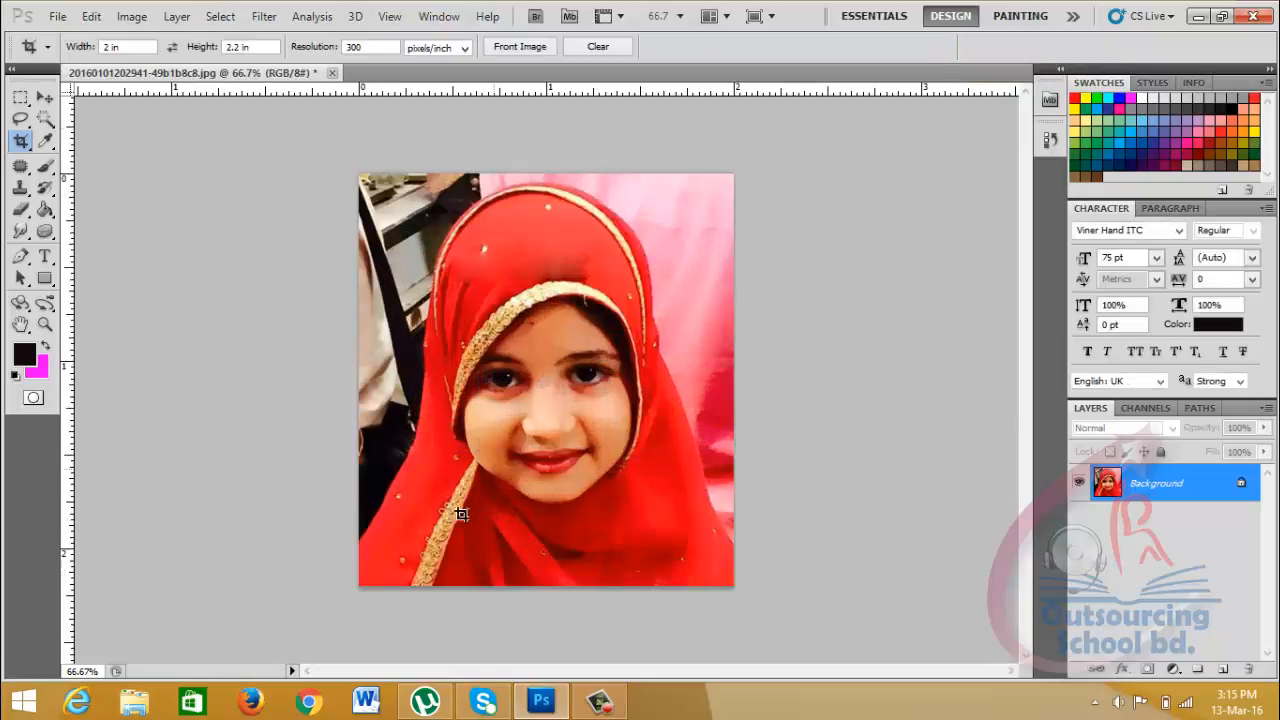
Check the cropped photo's pixel dimensions, document size and resolution in the Image Size settings.
{"action": "left_click", "coordinate": [132, 16]}
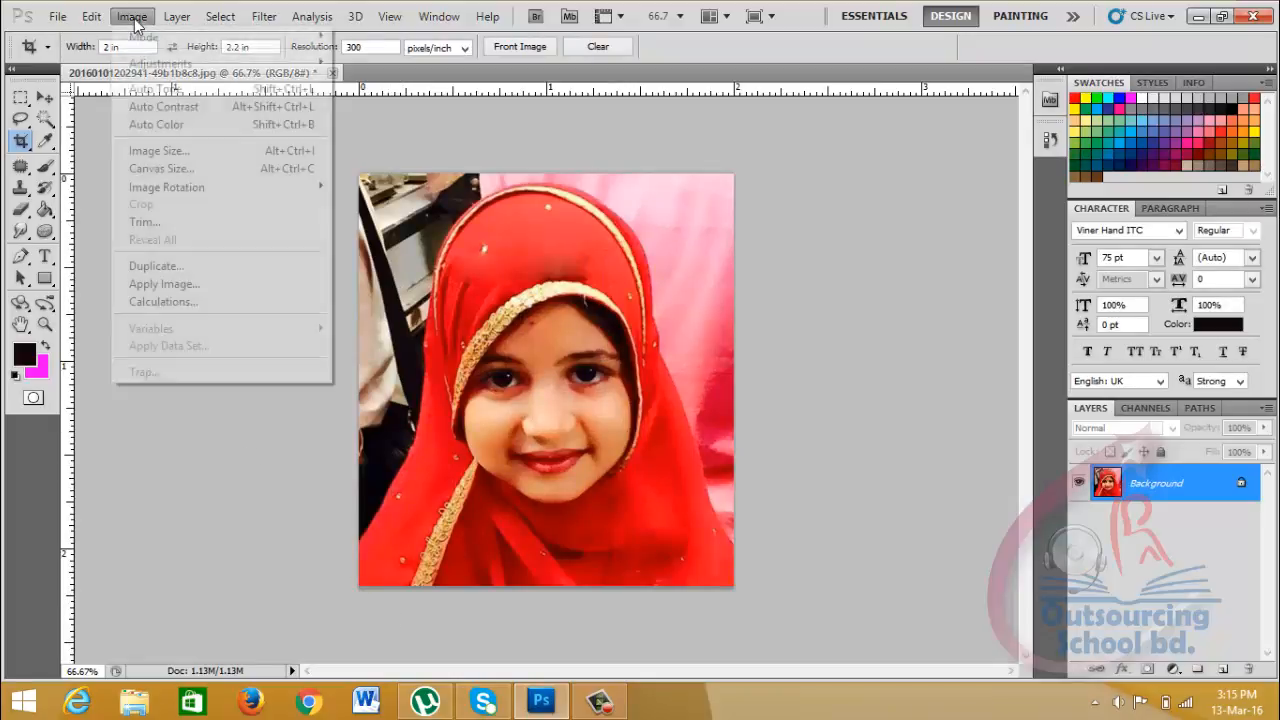
{"action": "left_click", "coordinate": [201, 153]}
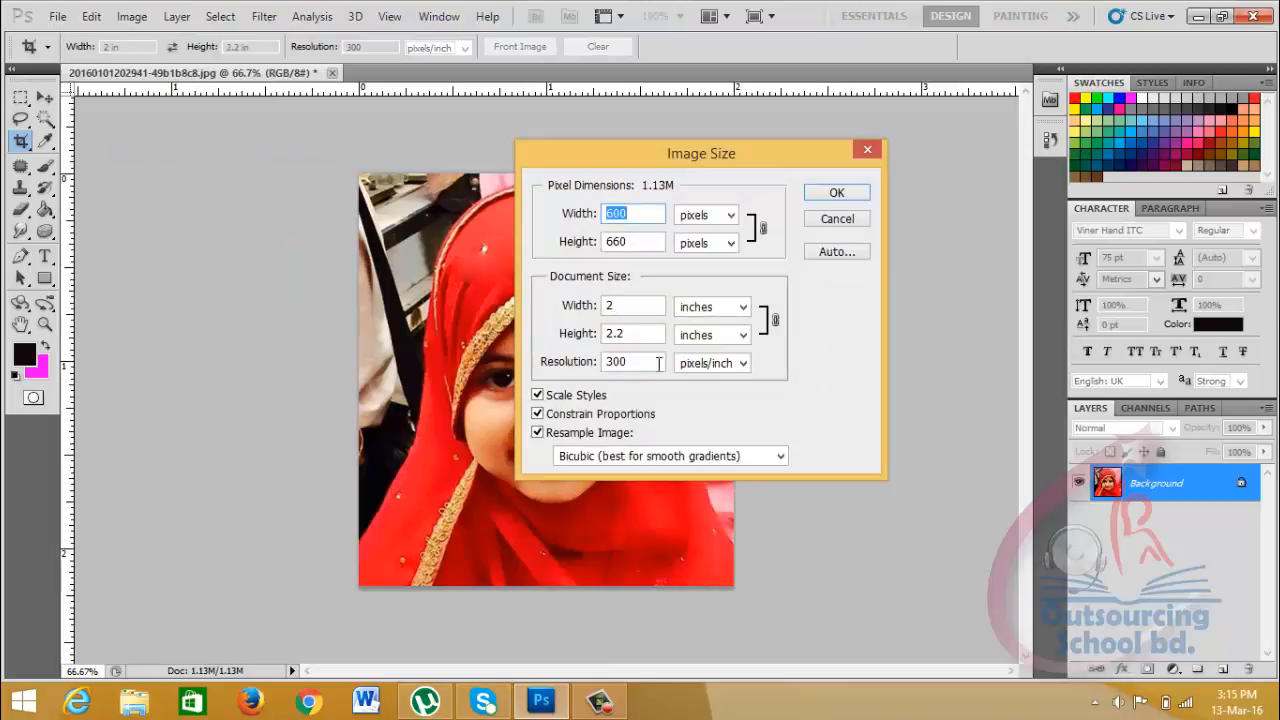
{"action": "left_click_drag", "start_coordinate": [697, 160], "coordinate": [743, 150]}
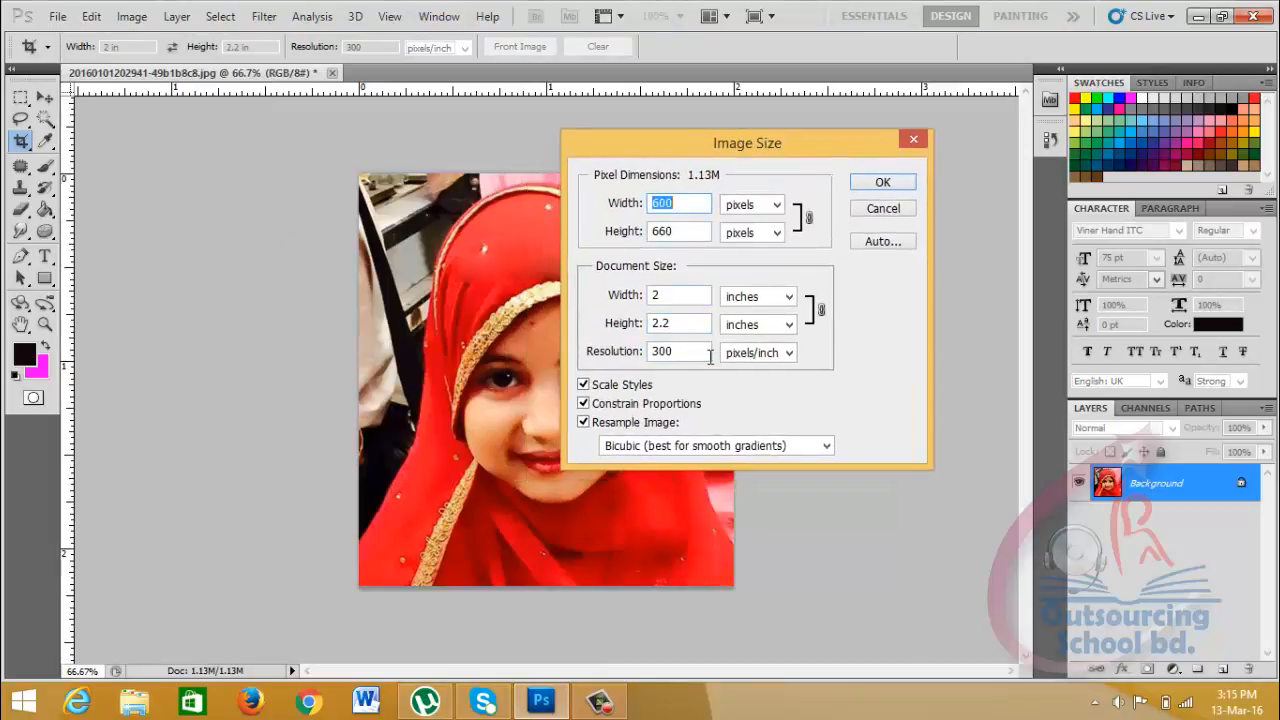
{"action": "left_click", "coordinate": [893, 210]}
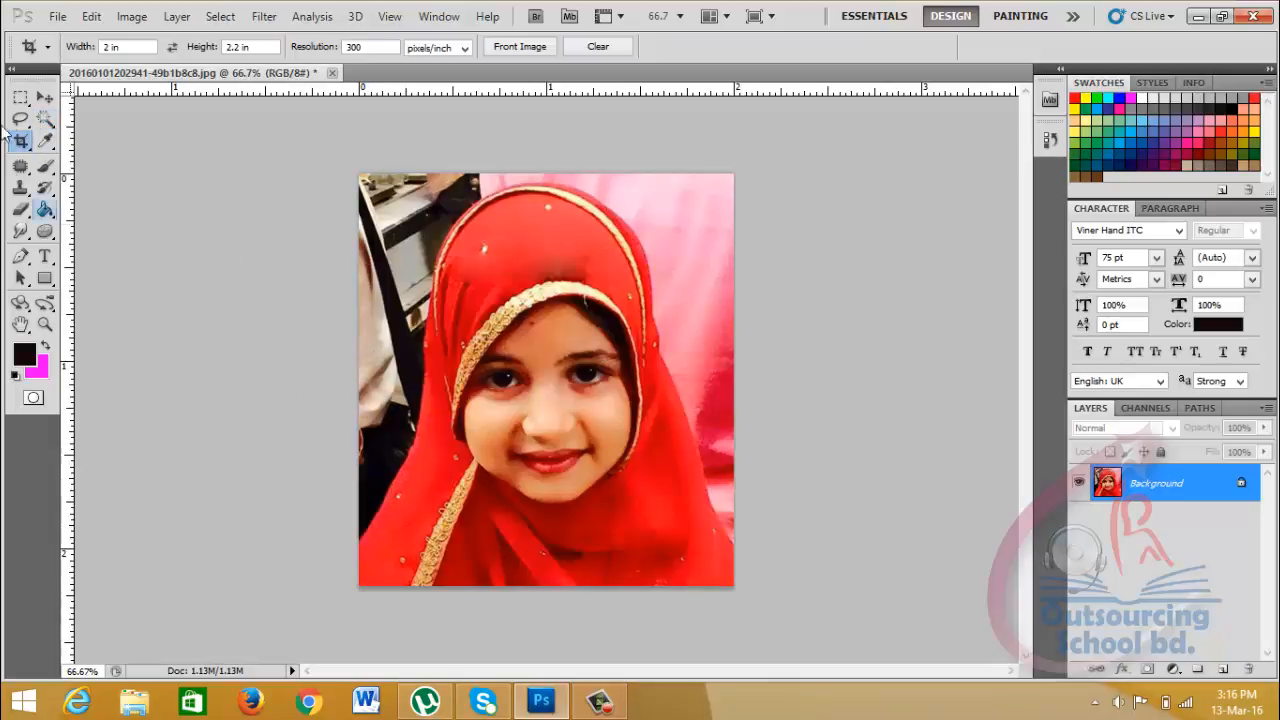
Start a Pen tool path where the scarf meets the photo's left edge and trace the lower part of the left shoulder.
{"action": "left_click", "coordinate": [21, 257]}
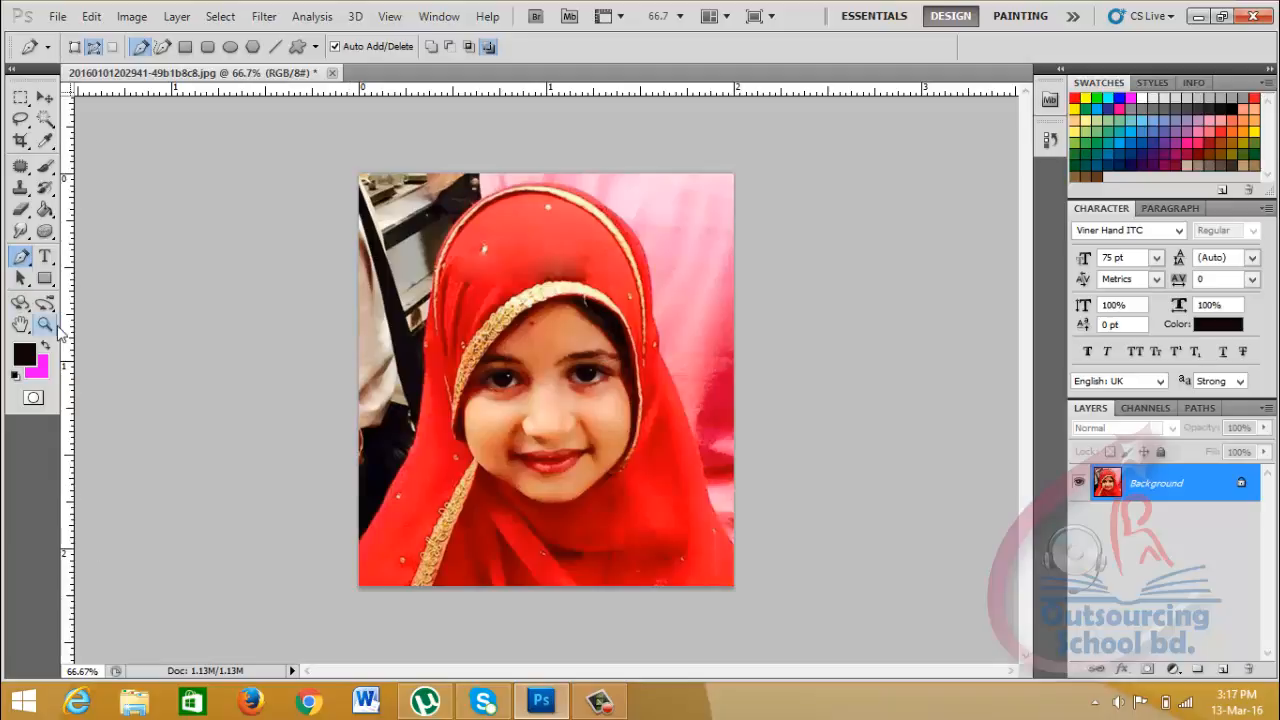
{"action": "left_click", "coordinate": [82, 671]}
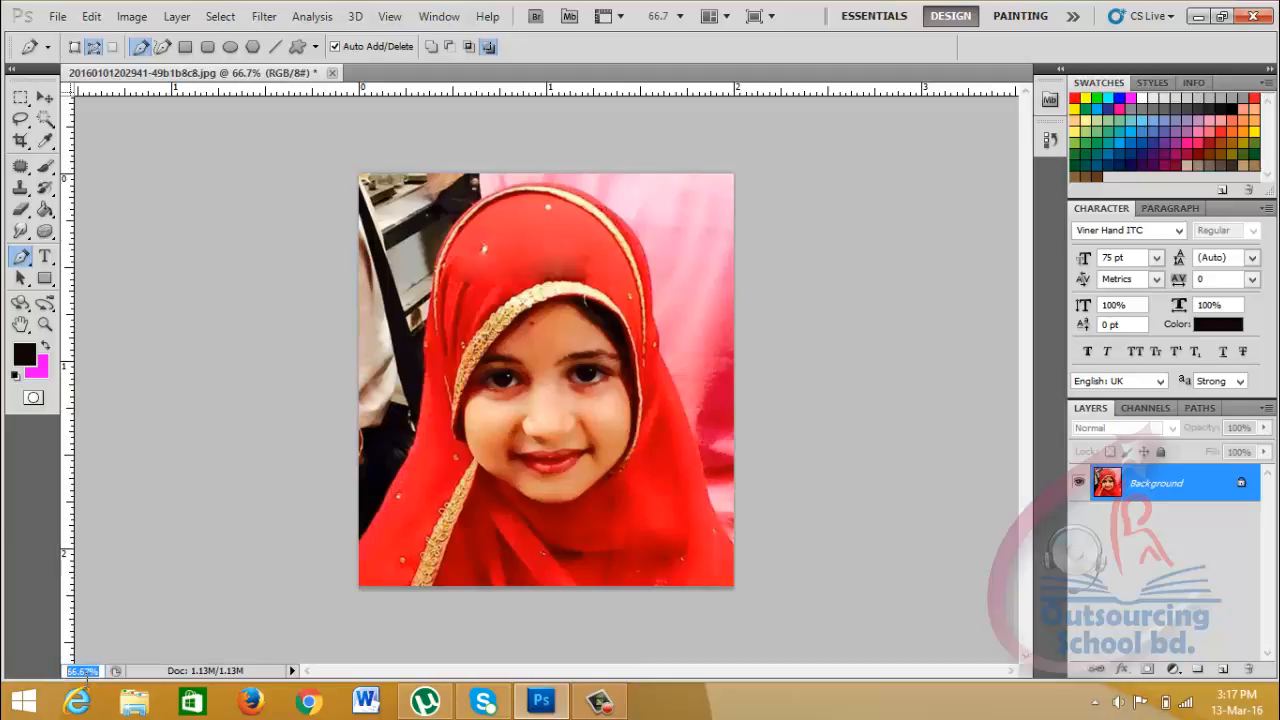
{"action": "type", "text": "100"}
{"action": "key", "text": "Return"}
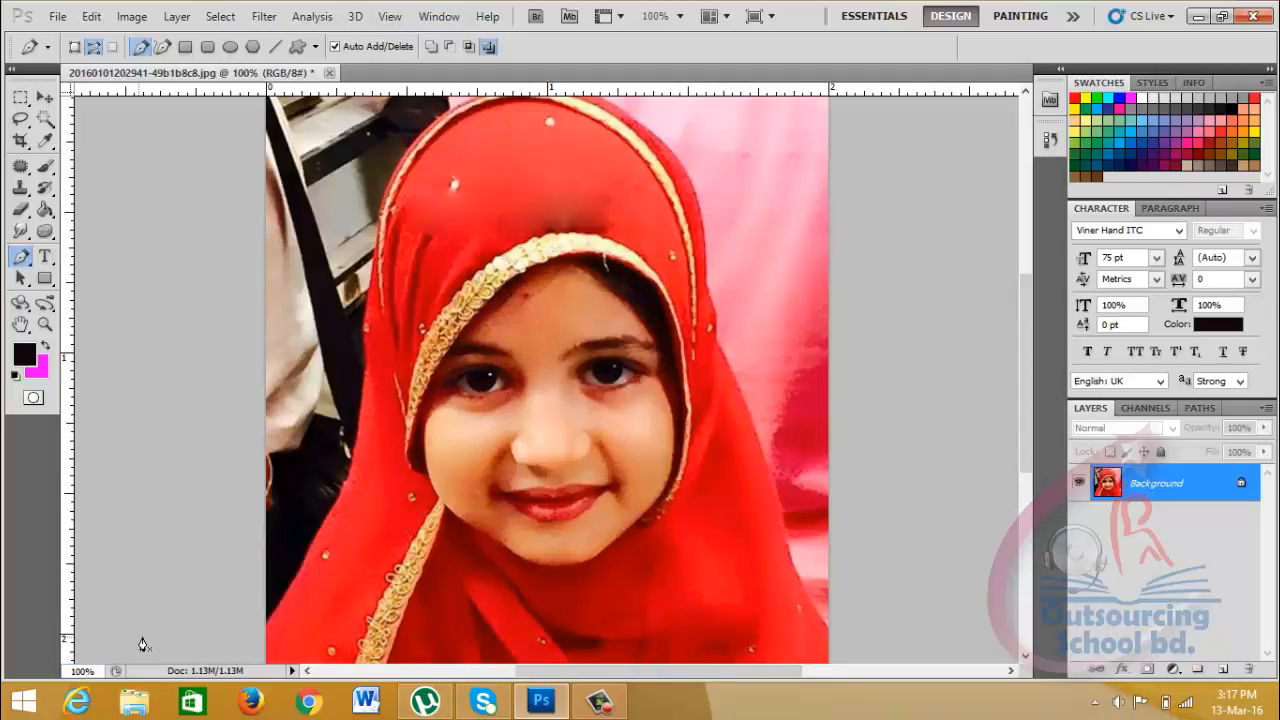
{"action": "key", "text": "ctrl+plus"}
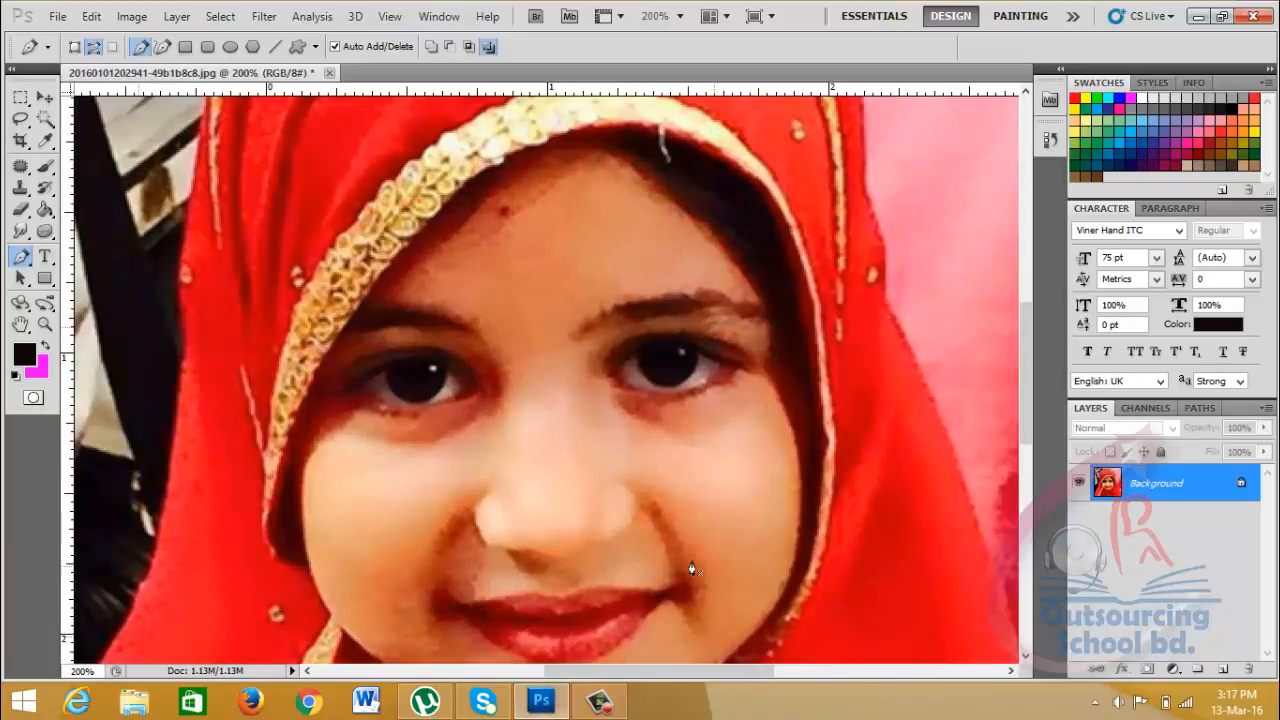
{"action": "left_click_drag", "start_coordinate": [486, 500], "coordinate": [479, 358]}
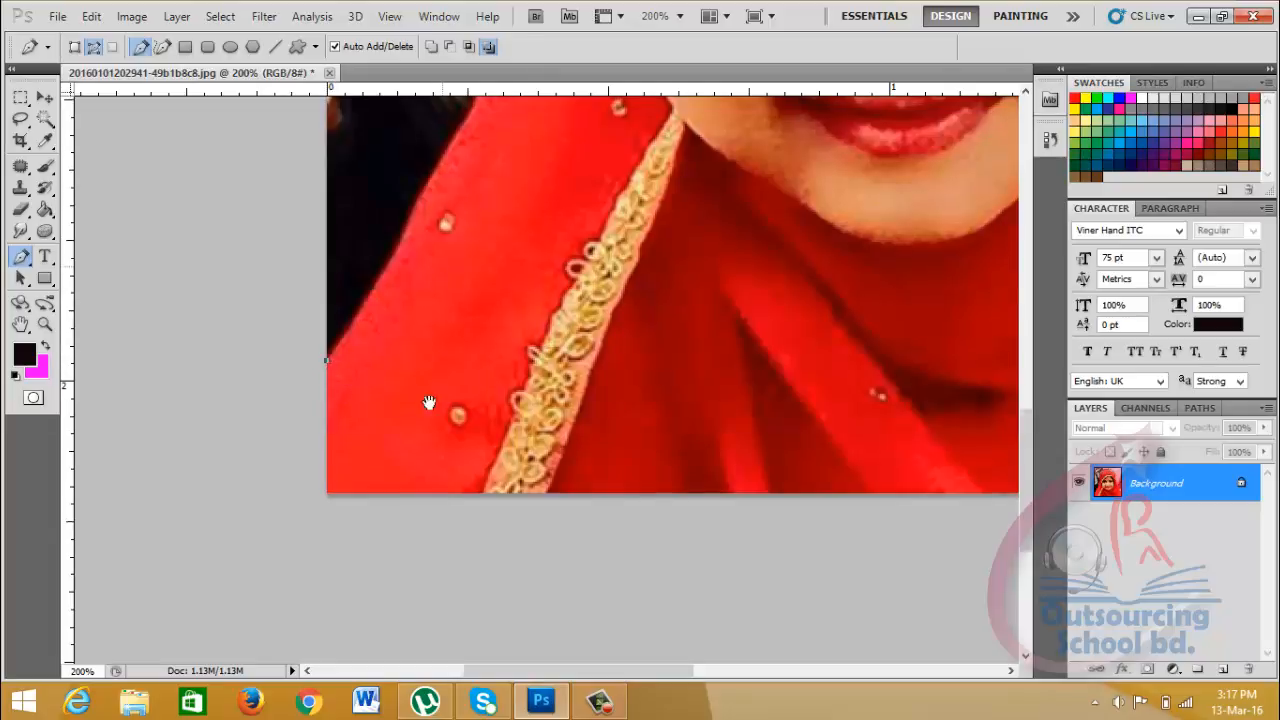
{"action": "left_click_drag", "start_coordinate": [450, 273], "coordinate": [428, 416]}
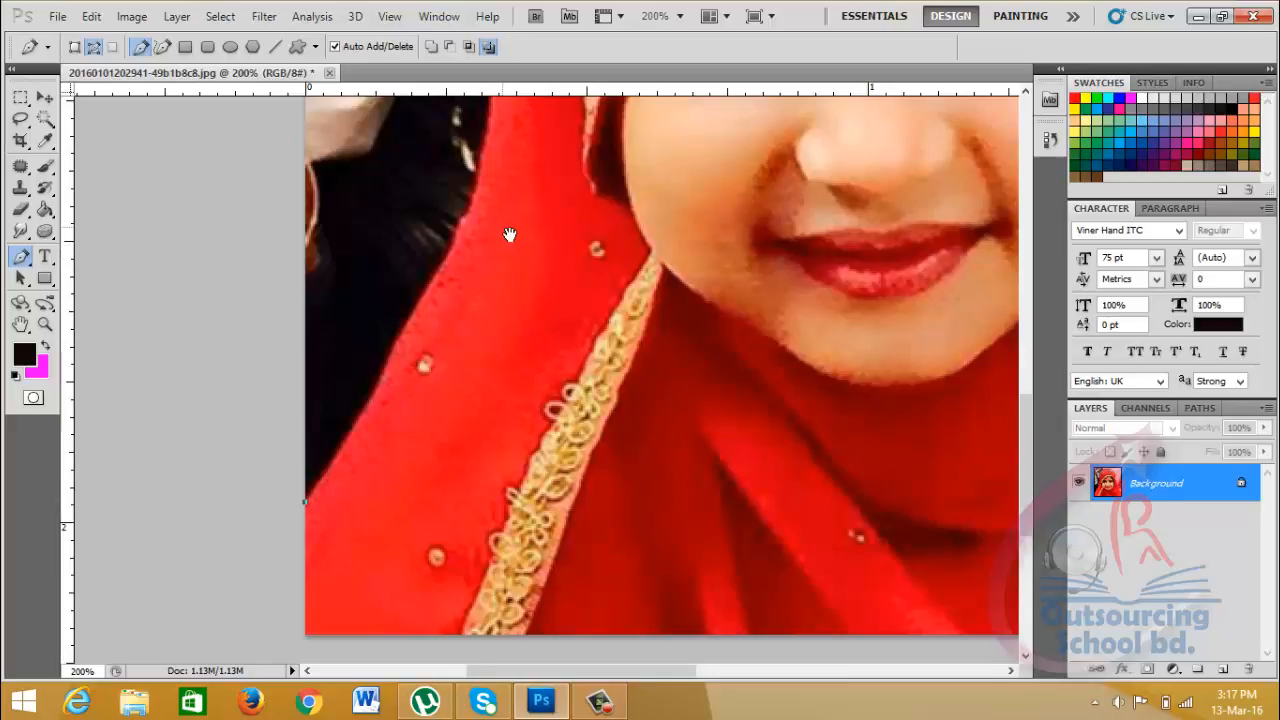
{"action": "left_click_drag", "start_coordinate": [508, 210], "coordinate": [462, 288]}
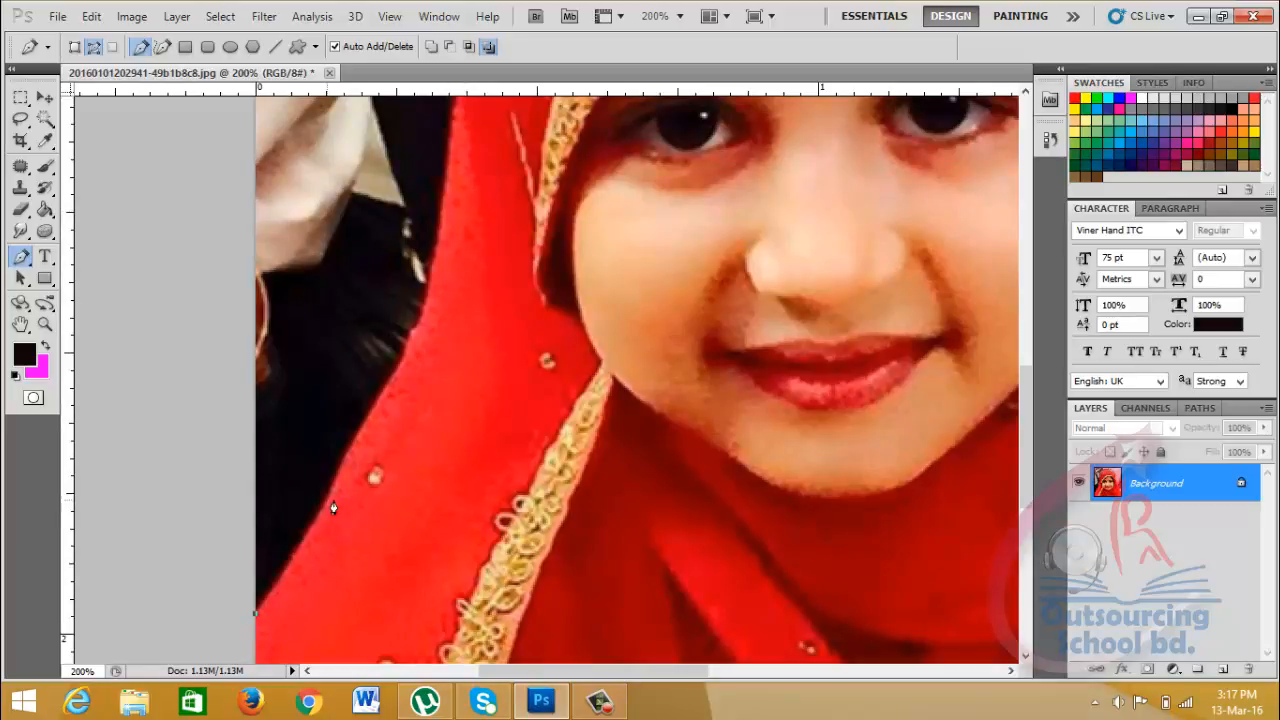
{"action": "left_click_drag", "start_coordinate": [327, 500], "coordinate": [349, 463]}
{"action": "left_click_drag", "start_coordinate": [412, 412], "coordinate": [400, 482]}
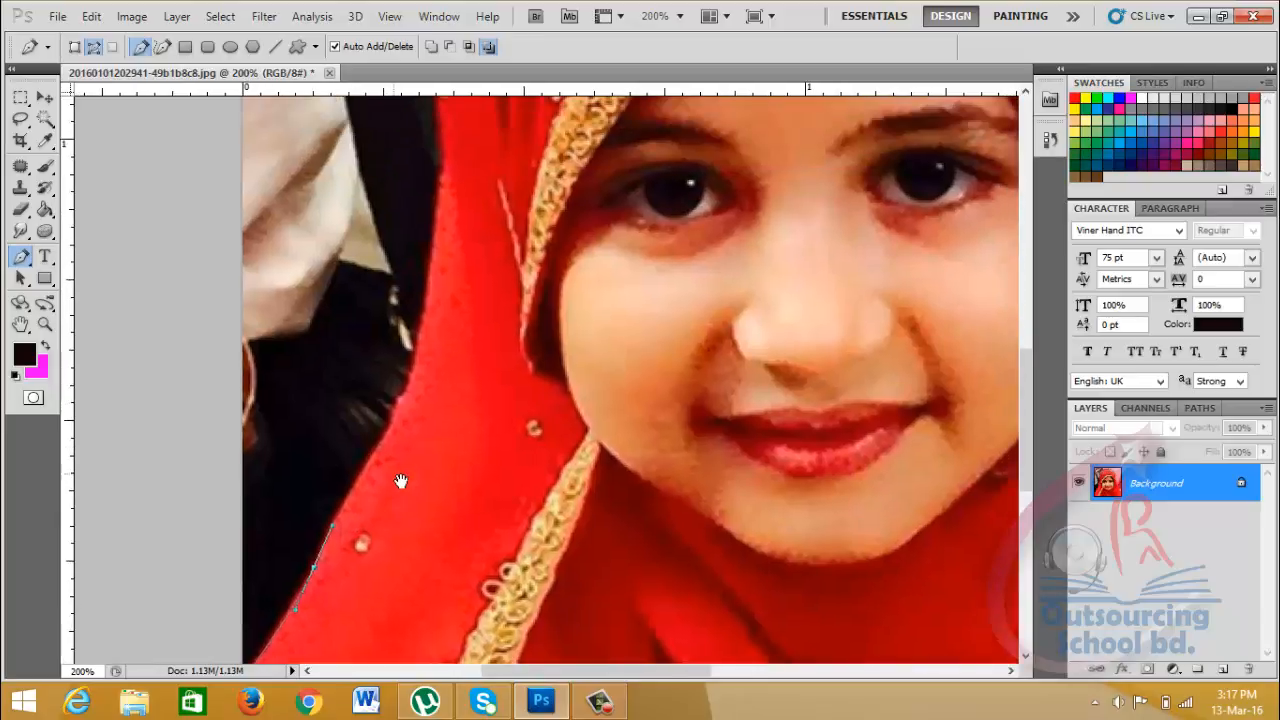
{"action": "left_click", "coordinate": [391, 421]}
{"action": "left_click_drag", "start_coordinate": [395, 426], "coordinate": [408, 393]}
{"action": "left_click_drag", "start_coordinate": [377, 366], "coordinate": [455, 414]}
{"action": "mouse_move", "coordinate": [407, 396]}
{"action": "left_mouse_down"}
{"action": "mouse_move", "coordinate": [373, 400]}
{"action": "mouse_move", "coordinate": [393, 424]}
{"action": "mouse_move", "coordinate": [385, 380]}
{"action": "mouse_move", "coordinate": [367, 403]}
{"action": "mouse_move", "coordinate": [411, 393]}
{"action": "left_mouse_up"}
{"action": "key", "text": "ctrl+z"}
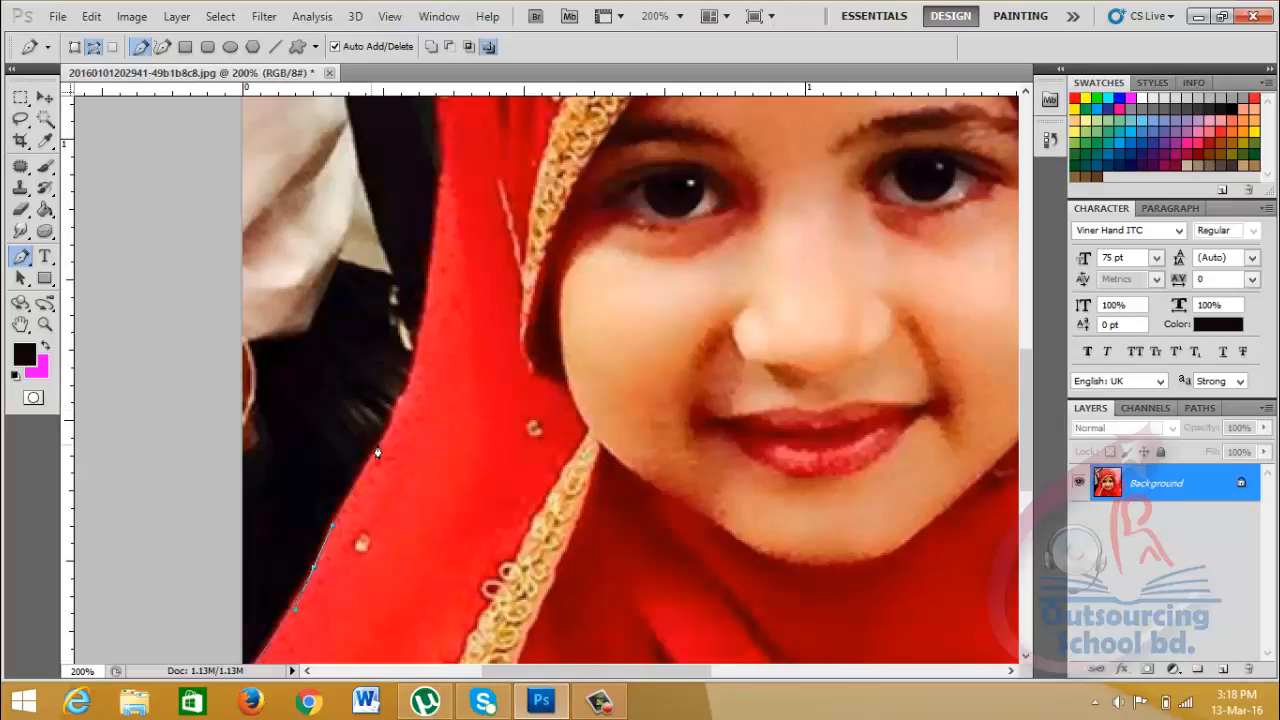
Continue the path up the scarf's left edge, from the shoulder past the face to forehead level.
{"action": "left_click", "coordinate": [381, 441]}
{"action": "left_click_drag", "start_coordinate": [428, 400], "coordinate": [412, 484]}
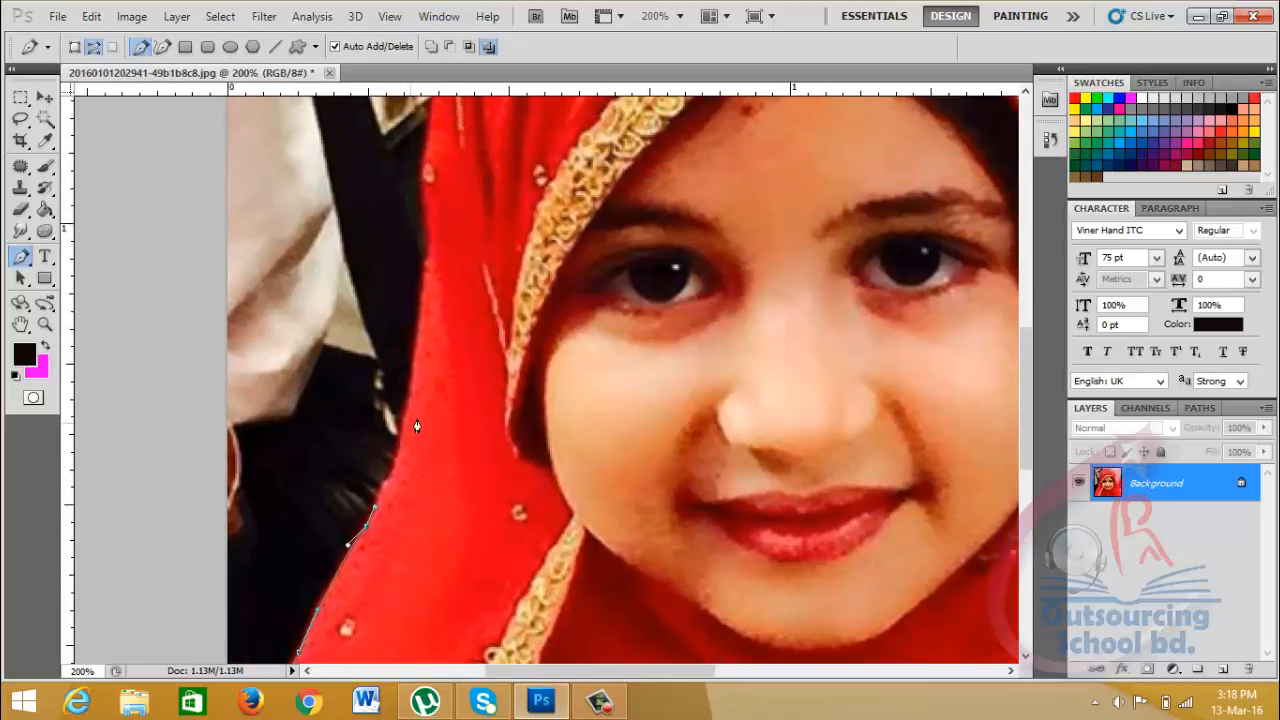
{"action": "mouse_move", "coordinate": [410, 370]}
{"action": "left_mouse_down"}
{"action": "mouse_move", "coordinate": [422, 326]}
{"action": "mouse_move", "coordinate": [449, 443]}
{"action": "mouse_move", "coordinate": [430, 372]}
{"action": "left_mouse_up"}
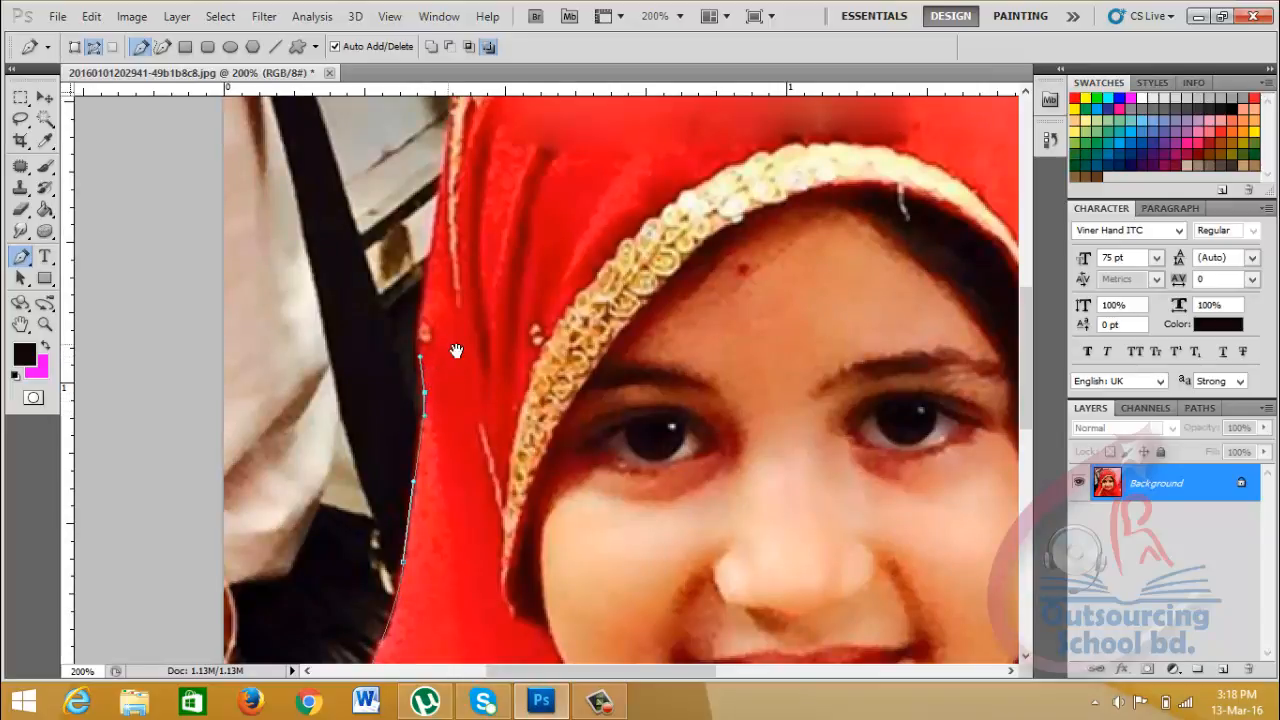
{"action": "left_click_drag", "start_coordinate": [456, 369], "coordinate": [464, 476]}
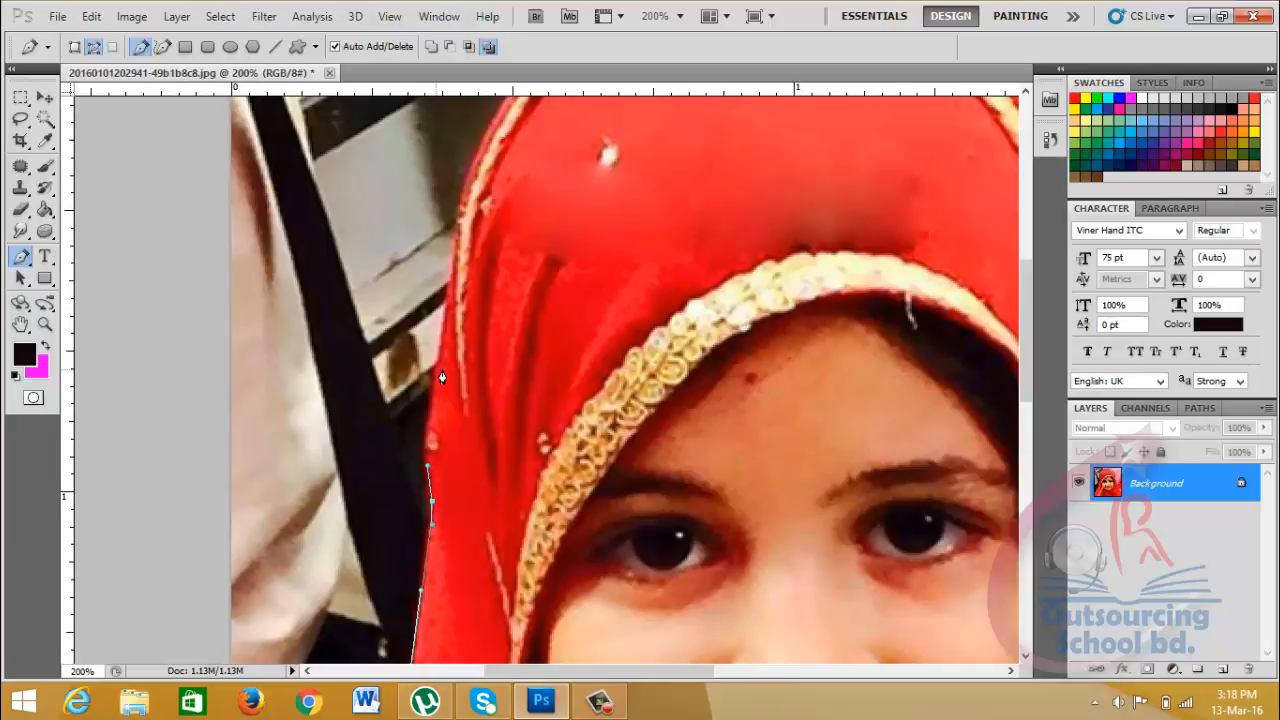
{"action": "left_click_drag", "start_coordinate": [436, 372], "coordinate": [444, 352]}
{"action": "left_click", "coordinate": [446, 348]}
{"action": "left_click_drag", "start_coordinate": [522, 282], "coordinate": [475, 457]}
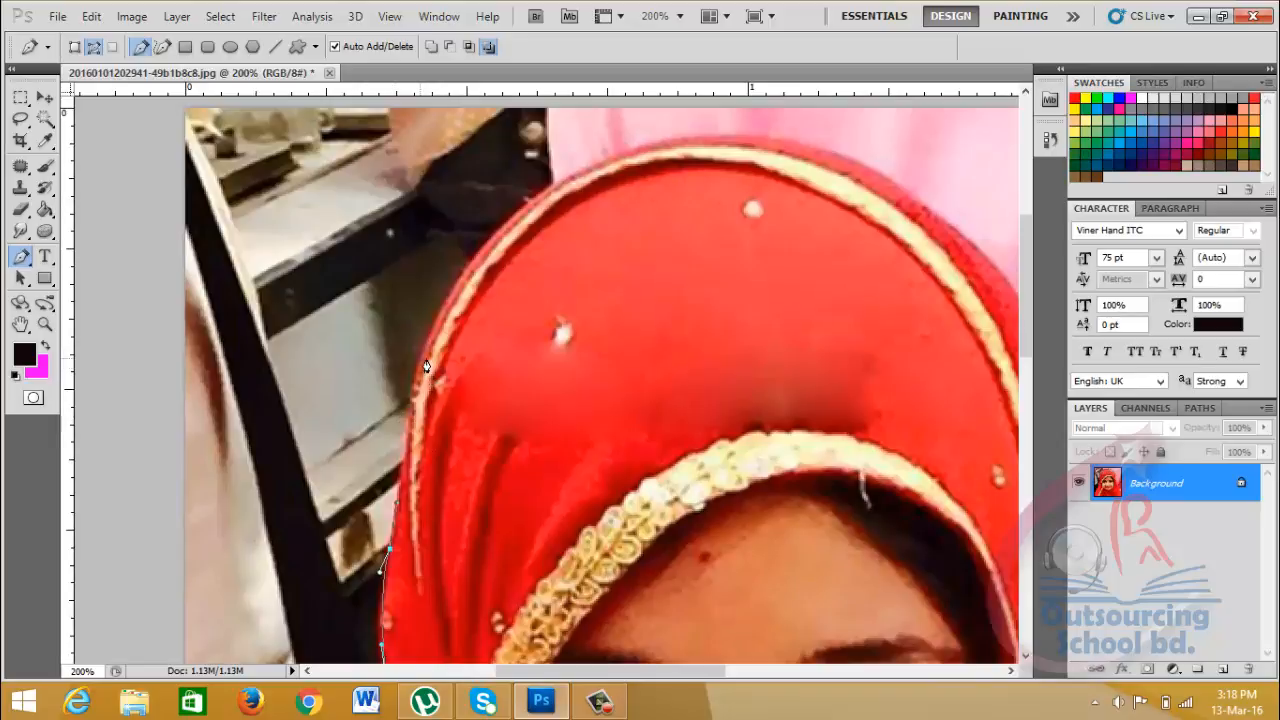
Add curved anchors along the upper-left edge of the head scarf, following the curve towards the crown.
{"action": "left_click_drag", "start_coordinate": [420, 358], "coordinate": [440, 328]}
{"action": "scroll", "coordinate": [450, 335], "scroll_direction": "up", "scroll_amount": 3}
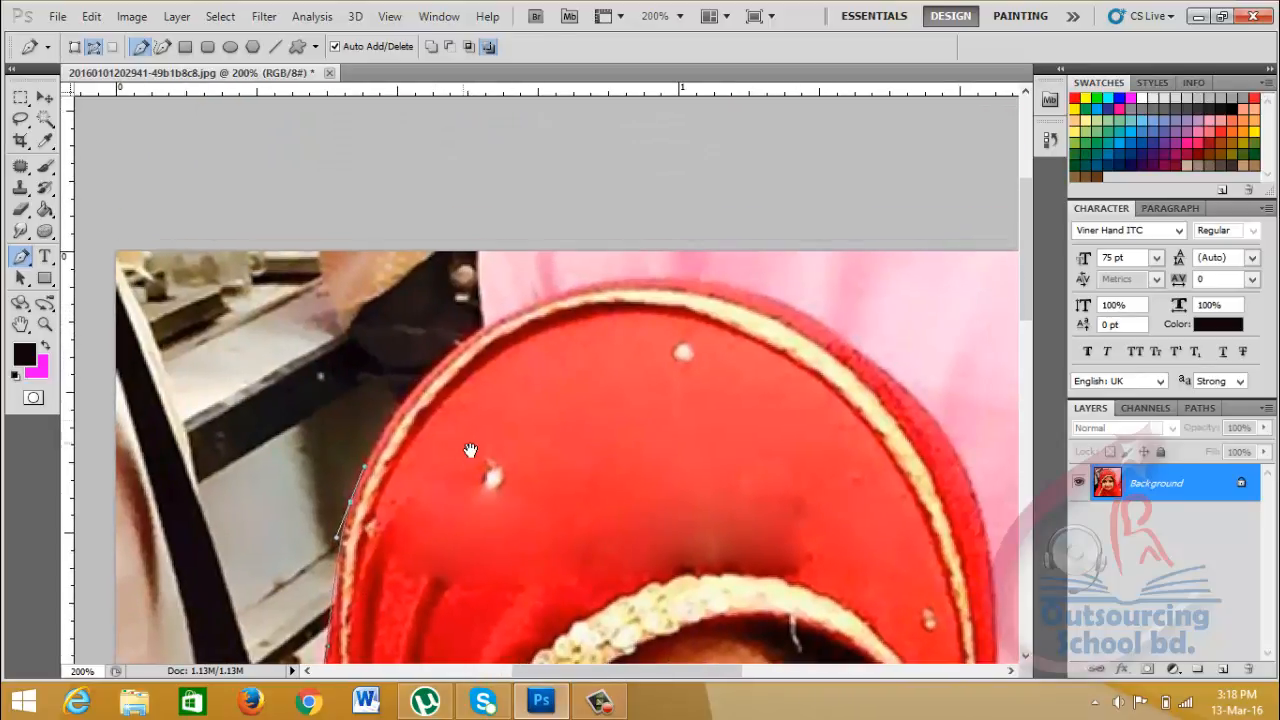
{"action": "mouse_move", "coordinate": [464, 341]}
{"action": "left_mouse_down"}
{"action": "mouse_move", "coordinate": [522, 324]}
{"action": "mouse_move", "coordinate": [545, 286]}
{"action": "mouse_move", "coordinate": [488, 334]}
{"action": "left_mouse_up"}
Extend the path over the crown of the scarf and down its upper-right curve.
{"action": "left_click_drag", "start_coordinate": [615, 366], "coordinate": [461, 320]}
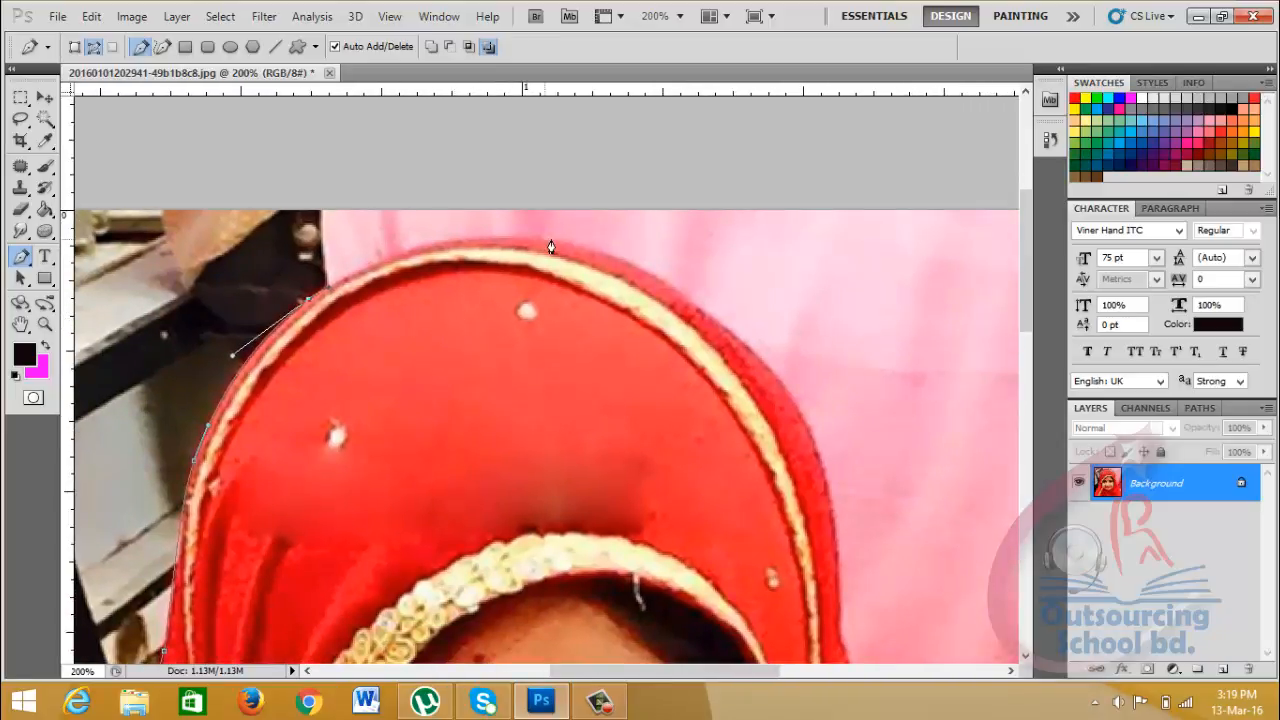
{"action": "scroll", "coordinate": [449, 280], "scroll_direction": "right", "scroll_amount": 1}
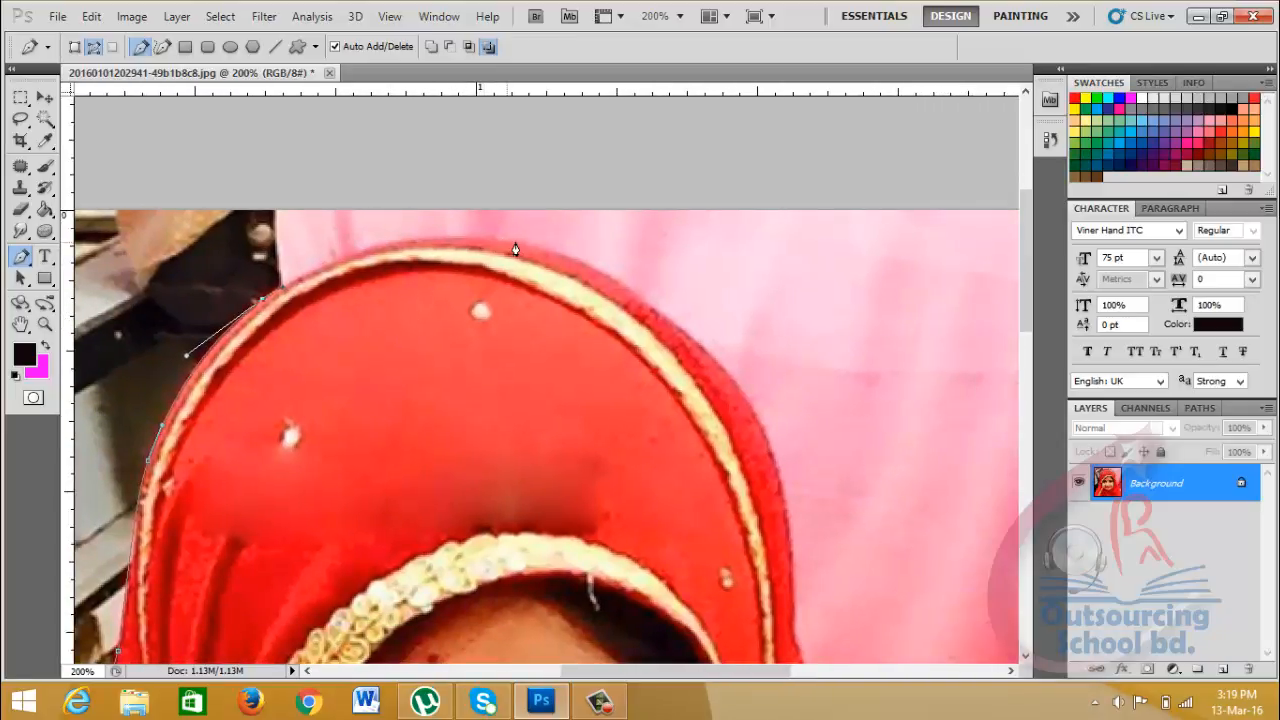
{"action": "left_click_drag", "start_coordinate": [519, 242], "coordinate": [550, 248]}
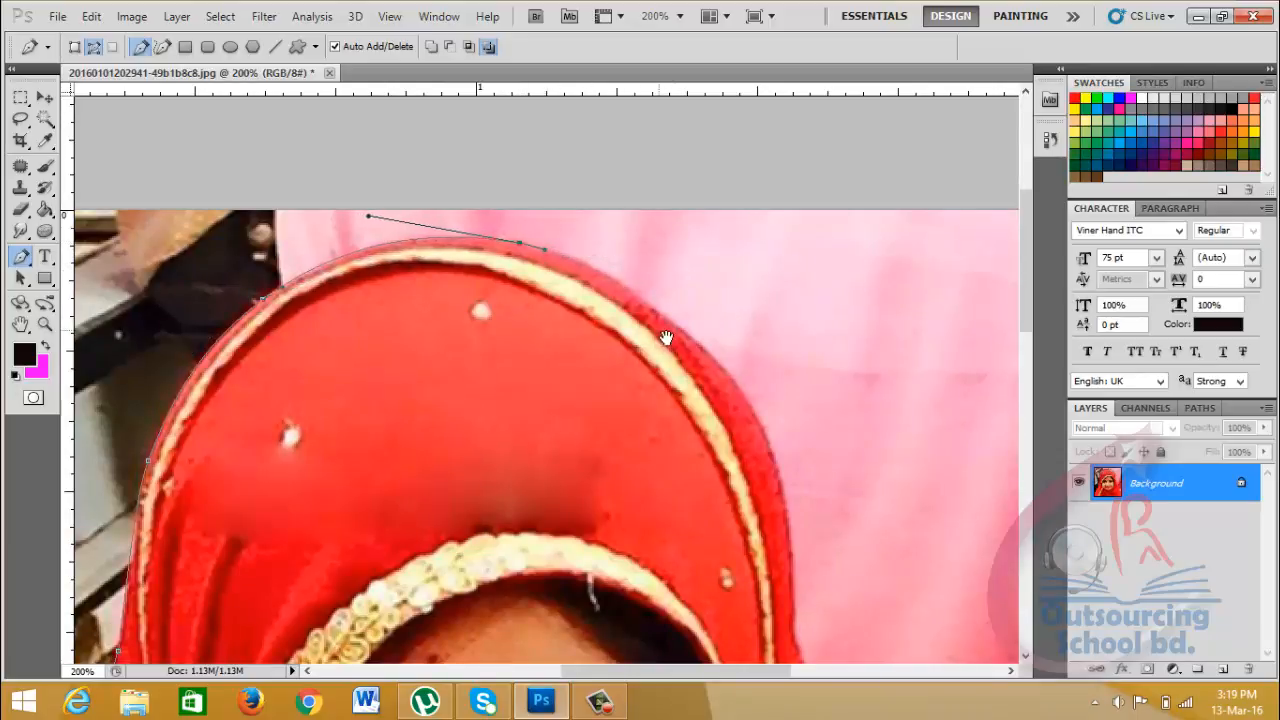
{"action": "left_click_drag", "start_coordinate": [665, 338], "coordinate": [626, 295]}
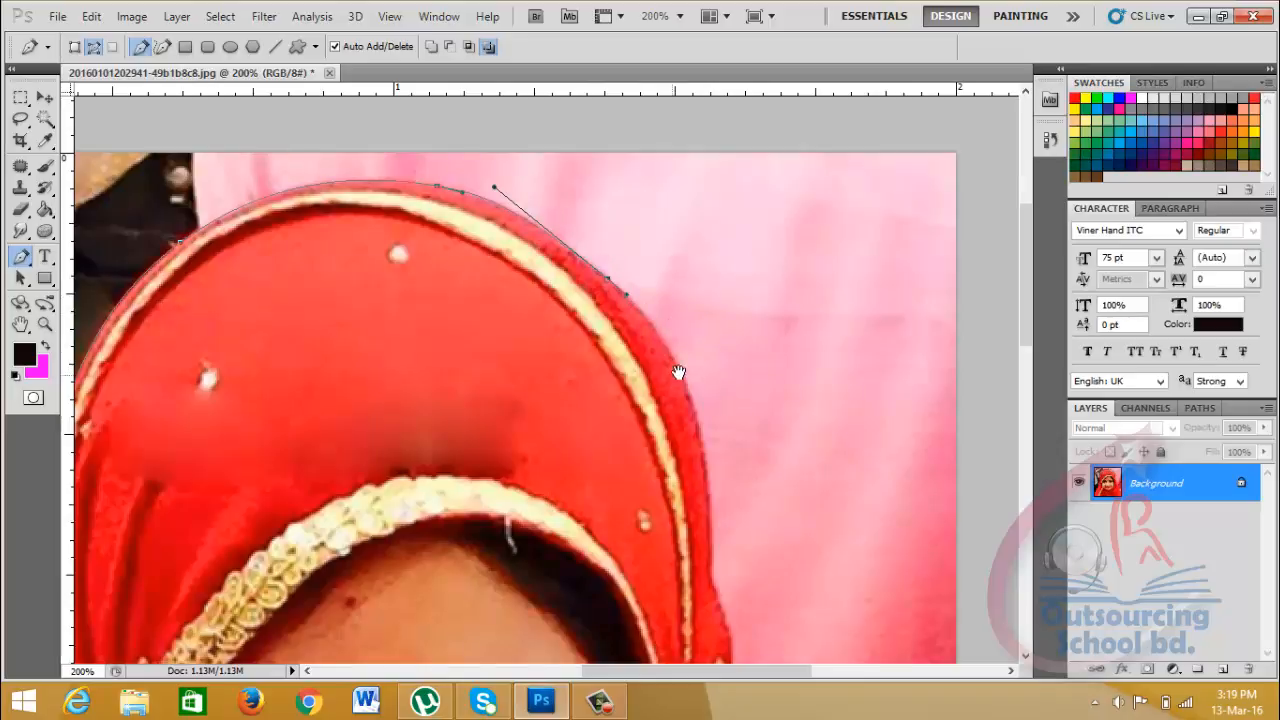
{"action": "left_click_drag", "start_coordinate": [677, 371], "coordinate": [626, 322]}
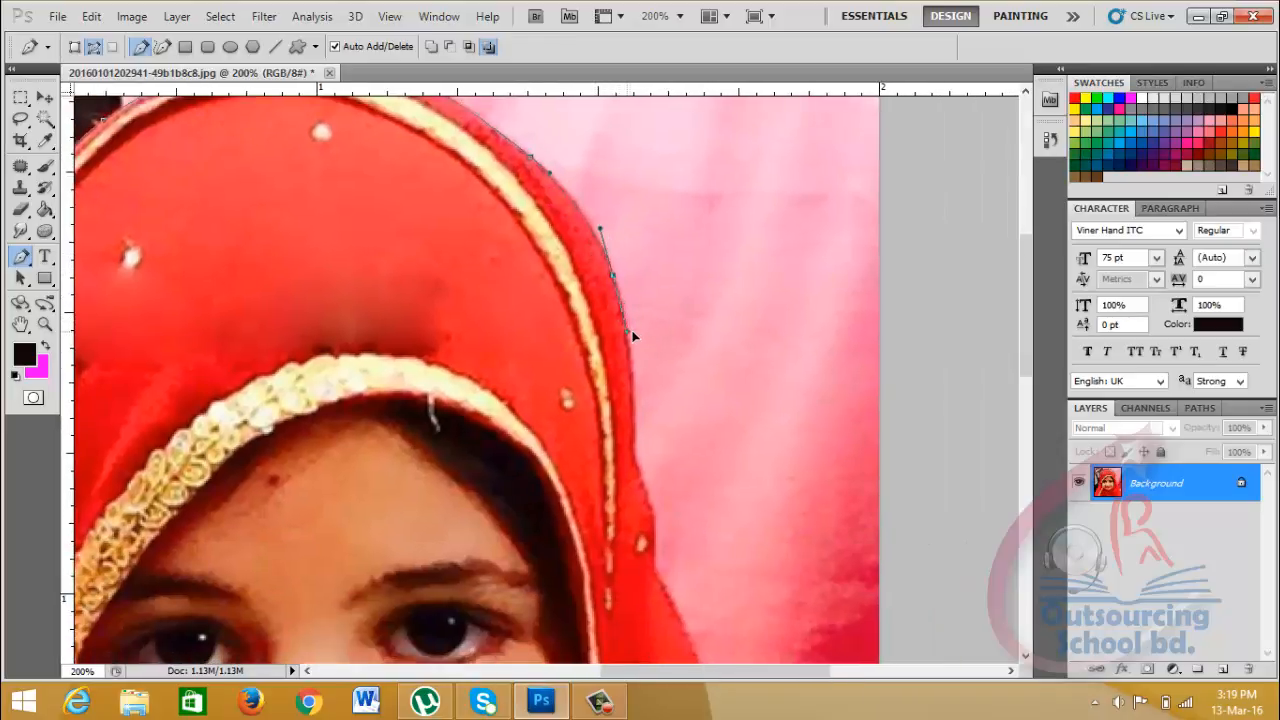
Trace the scarf's right edge down past the forehead and eye to the side of the cheek.
{"action": "left_click_drag", "start_coordinate": [674, 437], "coordinate": [645, 376]}
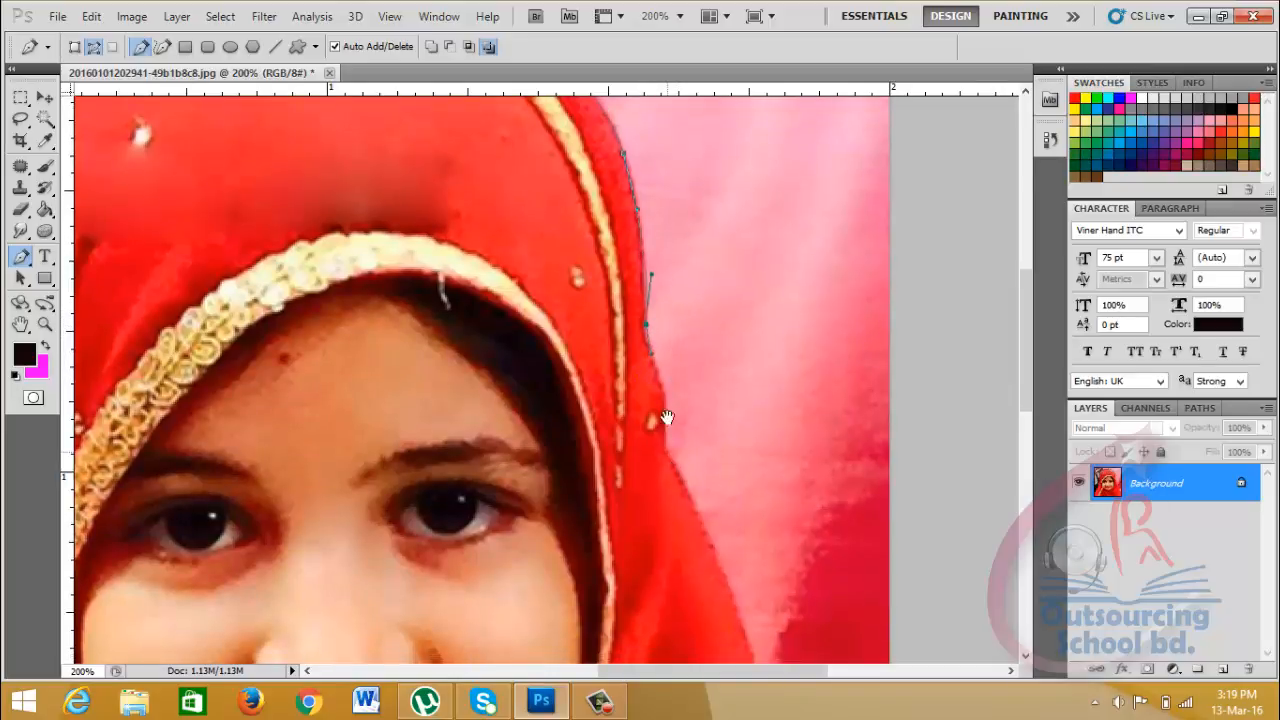
{"action": "left_click_drag", "start_coordinate": [672, 440], "coordinate": [651, 310]}
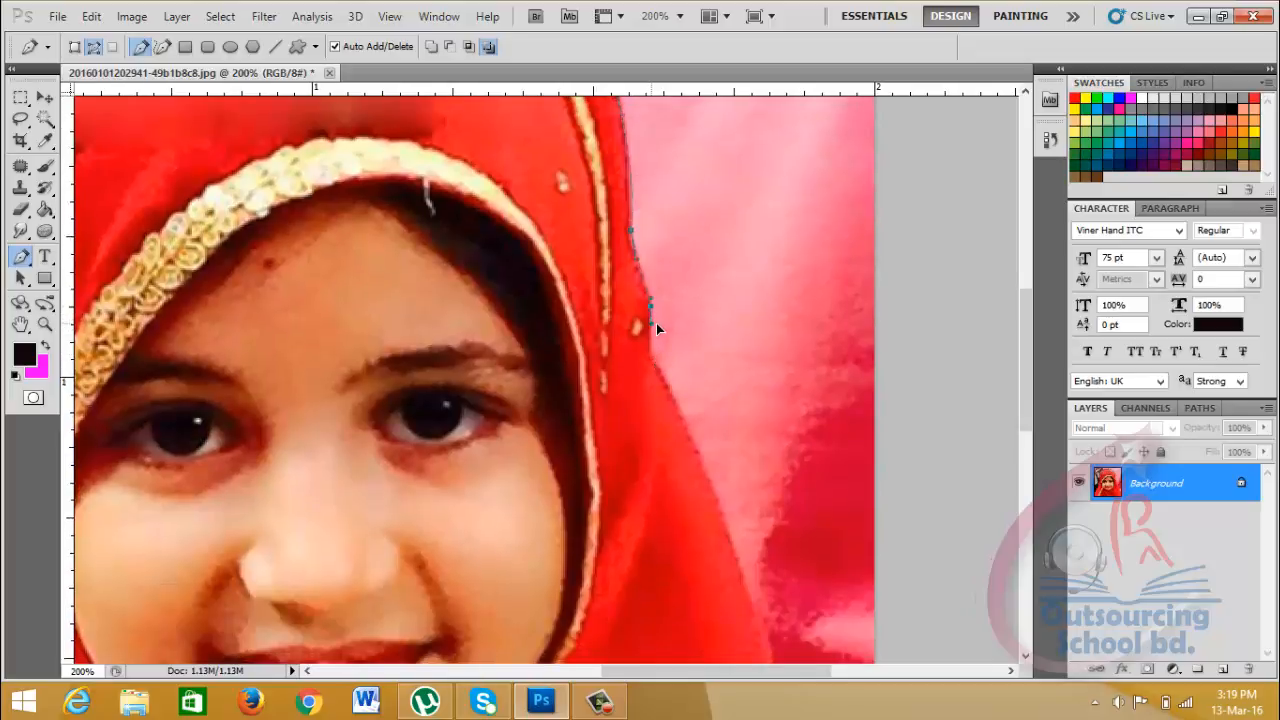
{"action": "left_click_drag", "start_coordinate": [663, 371], "coordinate": [666, 322]}
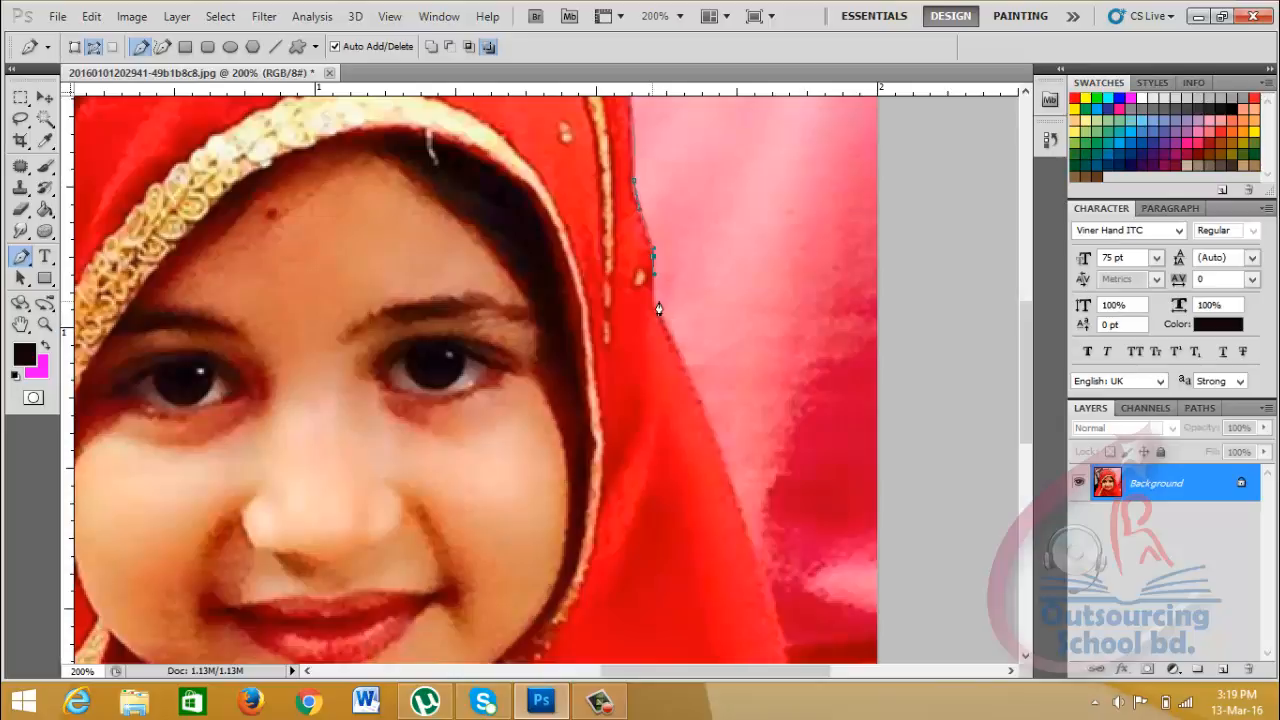
{"action": "scroll", "coordinate": [690, 320], "scroll_direction": "down", "scroll_amount": 2}
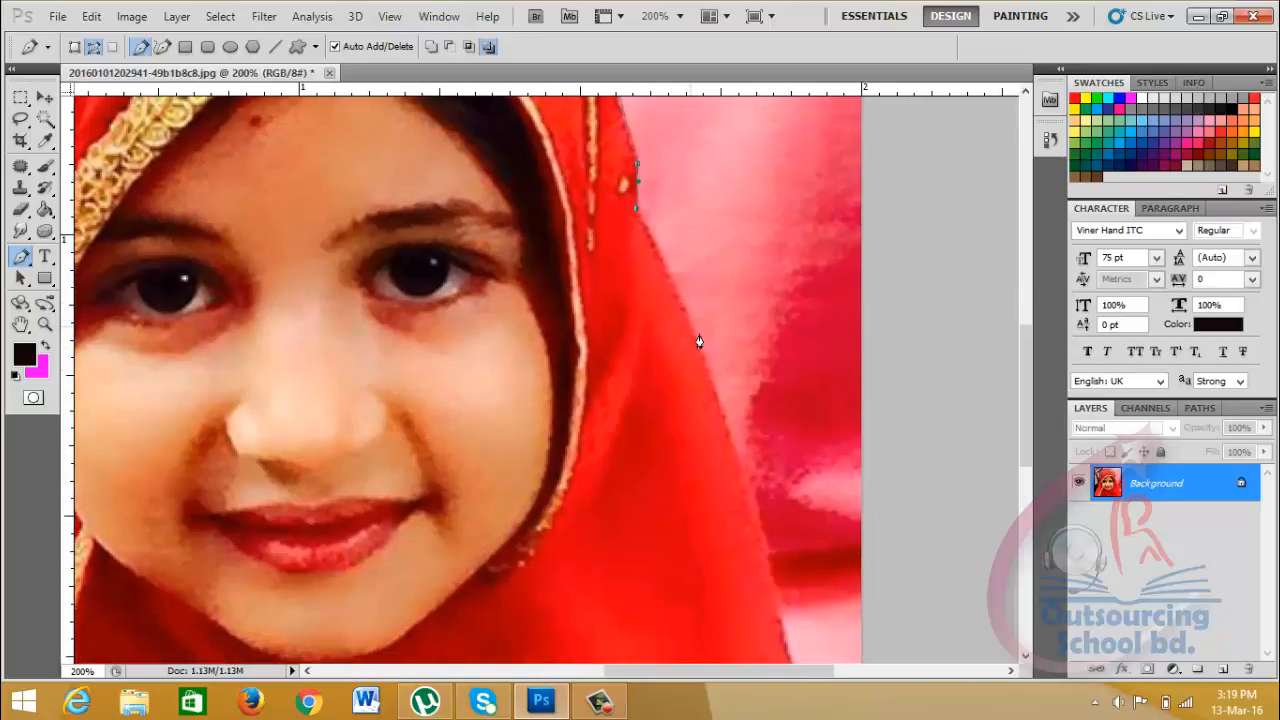
{"action": "left_click", "coordinate": [714, 389]}
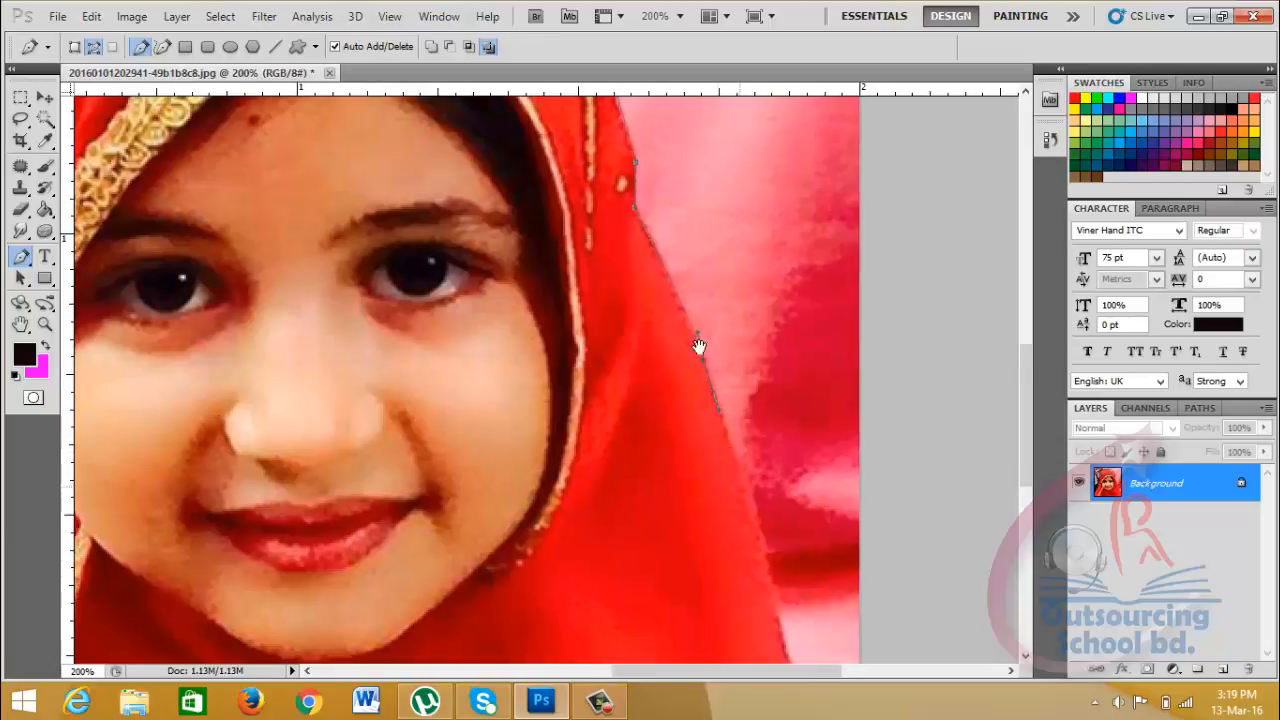
Trace the right shoulder of the scarf down to the photo's right edge.
{"action": "scroll", "coordinate": [697, 343], "scroll_direction": "down", "scroll_amount": 4}
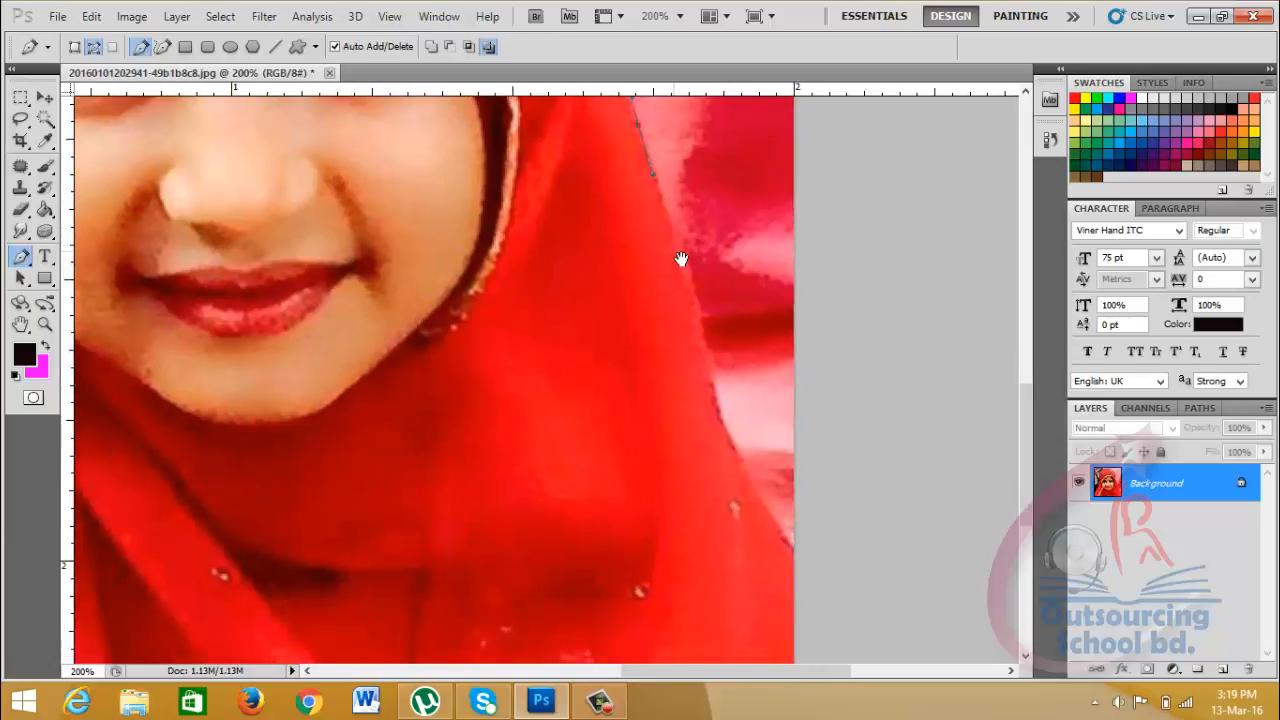
{"action": "left_click", "coordinate": [704, 332]}
{"action": "scroll", "coordinate": [714, 350], "scroll_direction": "down", "scroll_amount": 2}
{"action": "left_click_drag", "start_coordinate": [704, 350], "coordinate": [712, 358]}
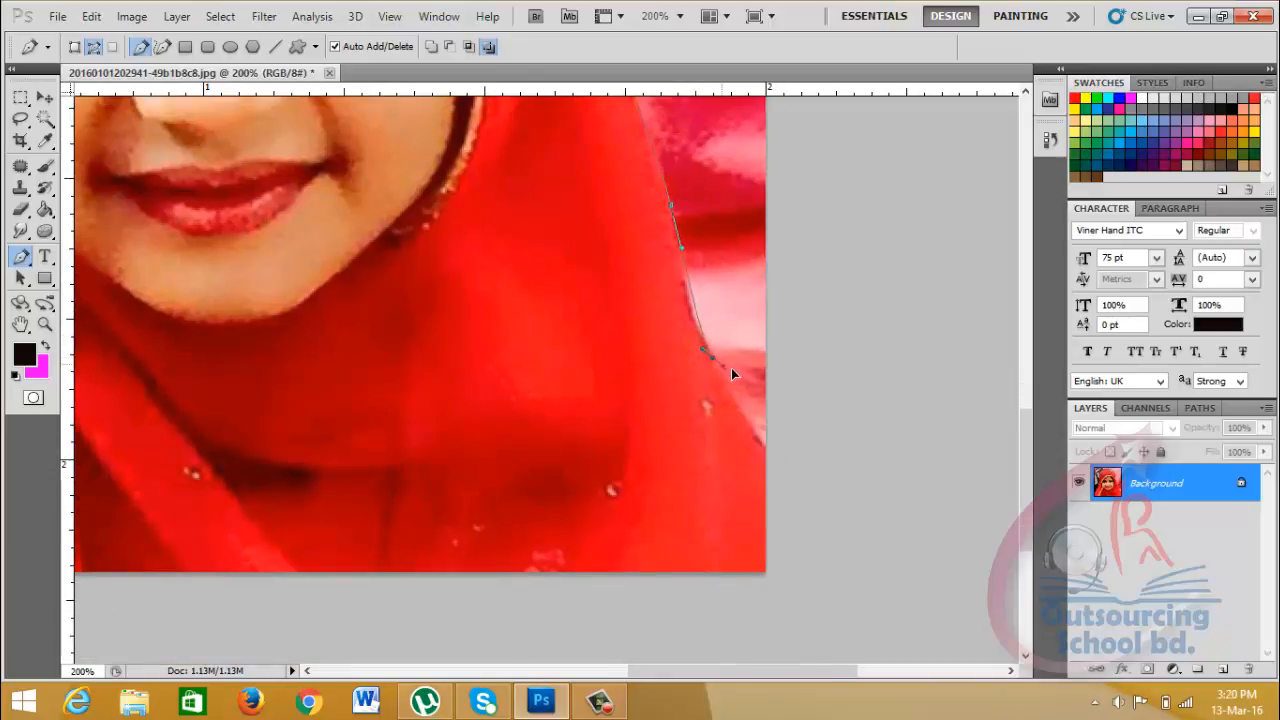
{"action": "left_click", "coordinate": [743, 412]}
{"action": "left_click_drag", "start_coordinate": [788, 474], "coordinate": [799, 497]}
Close the path with straight segments around the outside of the photo and convert it to a selection of the background.
{"action": "key", "text": "ctrl+minus"}
{"action": "key", "text": "ctrl+minus"}
{"action": "key", "text": "ctrl+minus"}
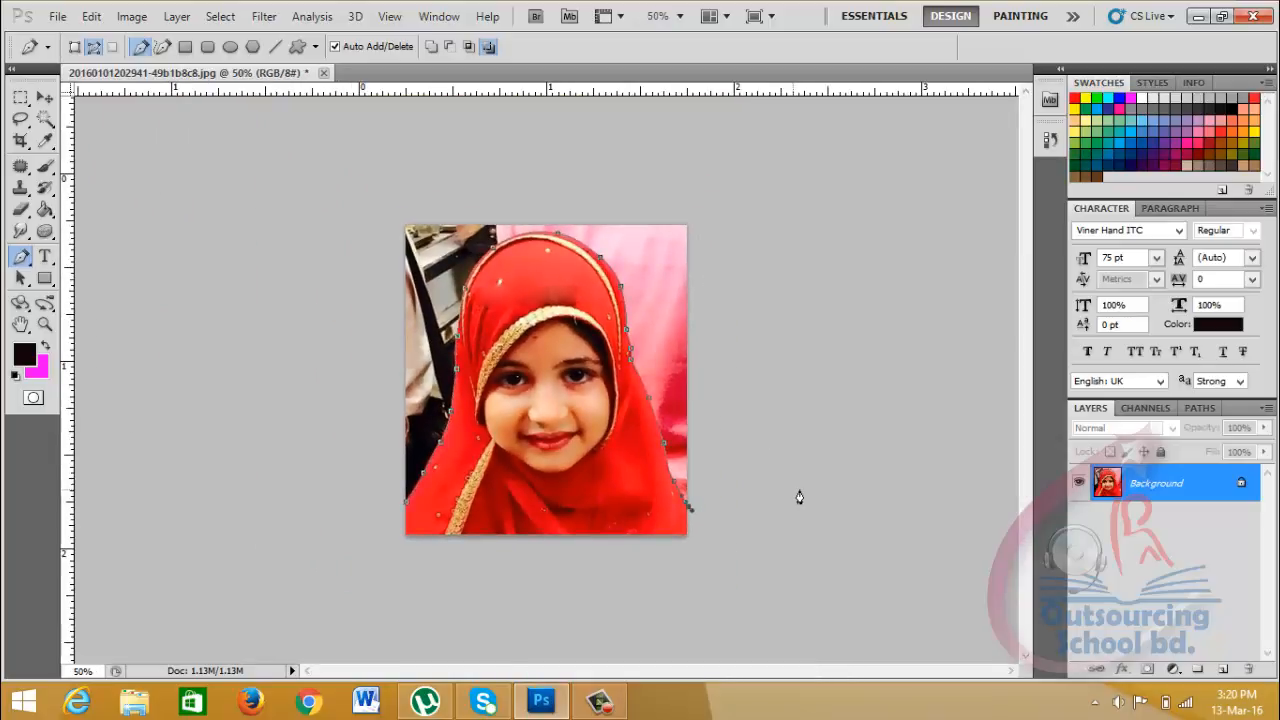
{"action": "left_click", "coordinate": [754, 358]}
{"action": "left_click", "coordinate": [736, 208]}
{"action": "left_click", "coordinate": [657, 161]}
{"action": "left_click", "coordinate": [438, 159]}
{"action": "left_click", "coordinate": [350, 190]}
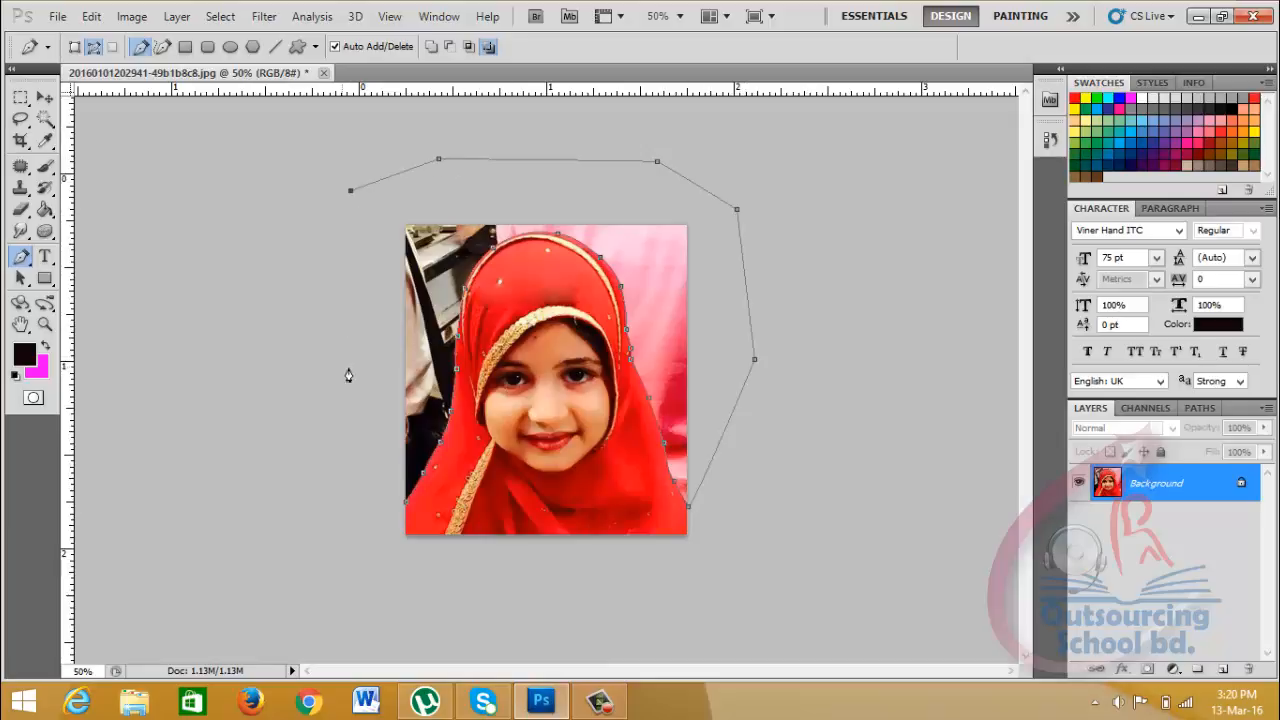
{"action": "left_click", "coordinate": [342, 367]}
{"action": "left_click", "coordinate": [407, 509]}
{"action": "key", "text": "ctrl+Return"}
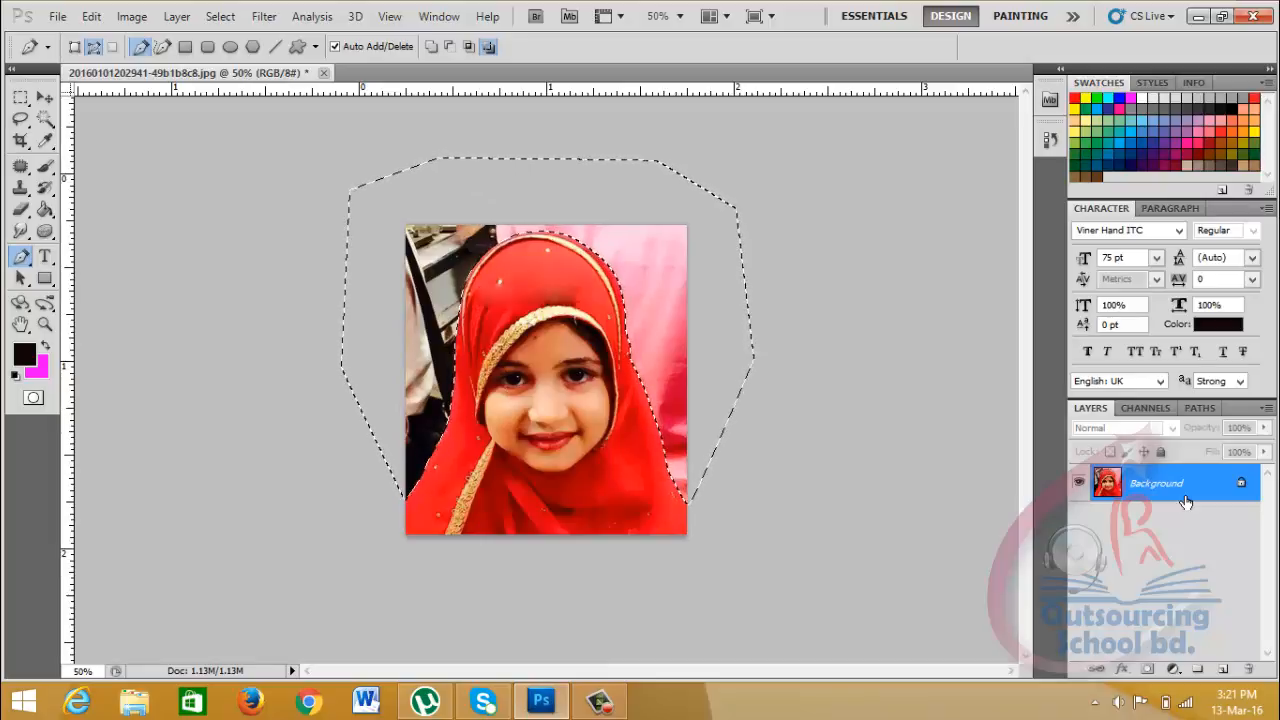
{"action": "key", "text": "i"}
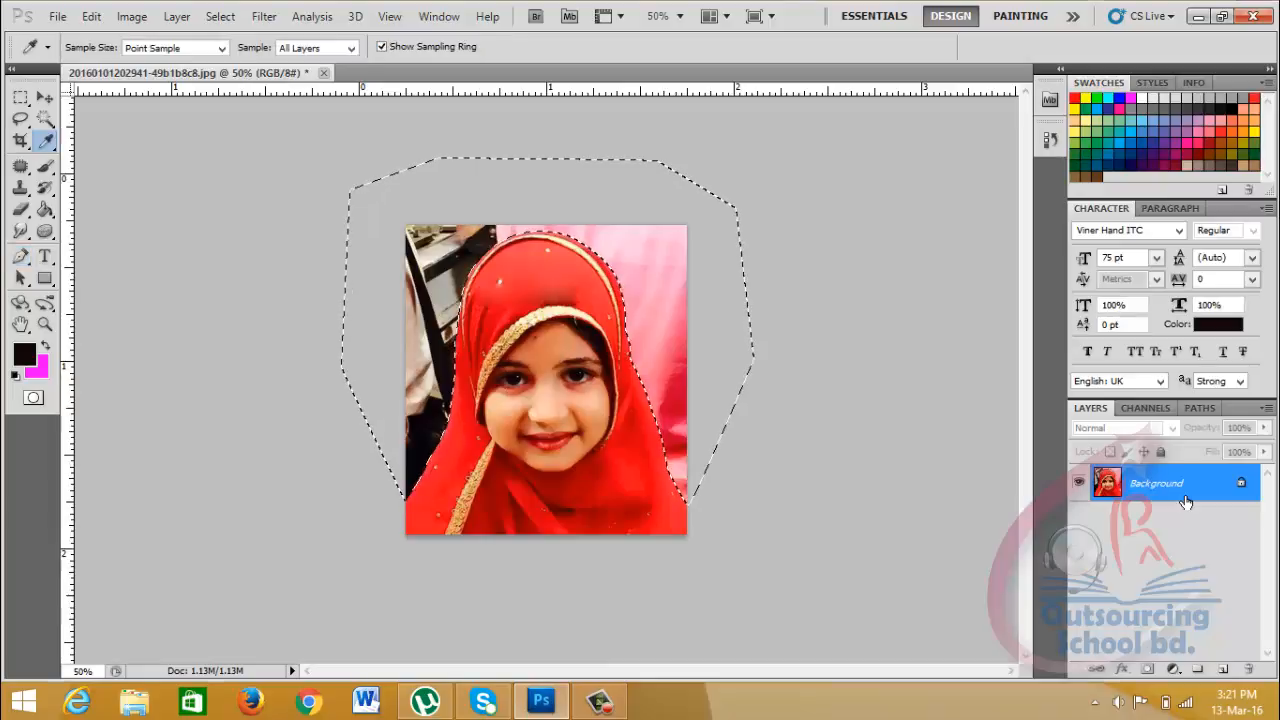
{"action": "key", "text": "shift+F5"}
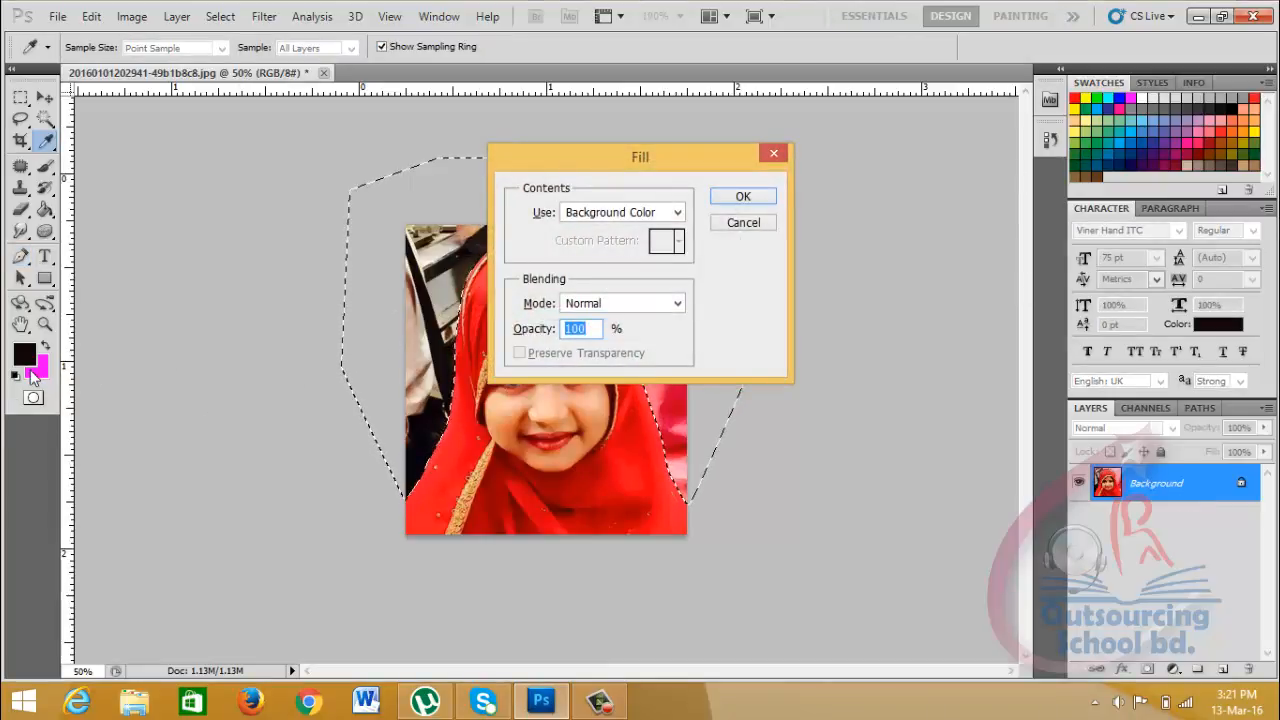
{"action": "left_click", "coordinate": [729, 228]}
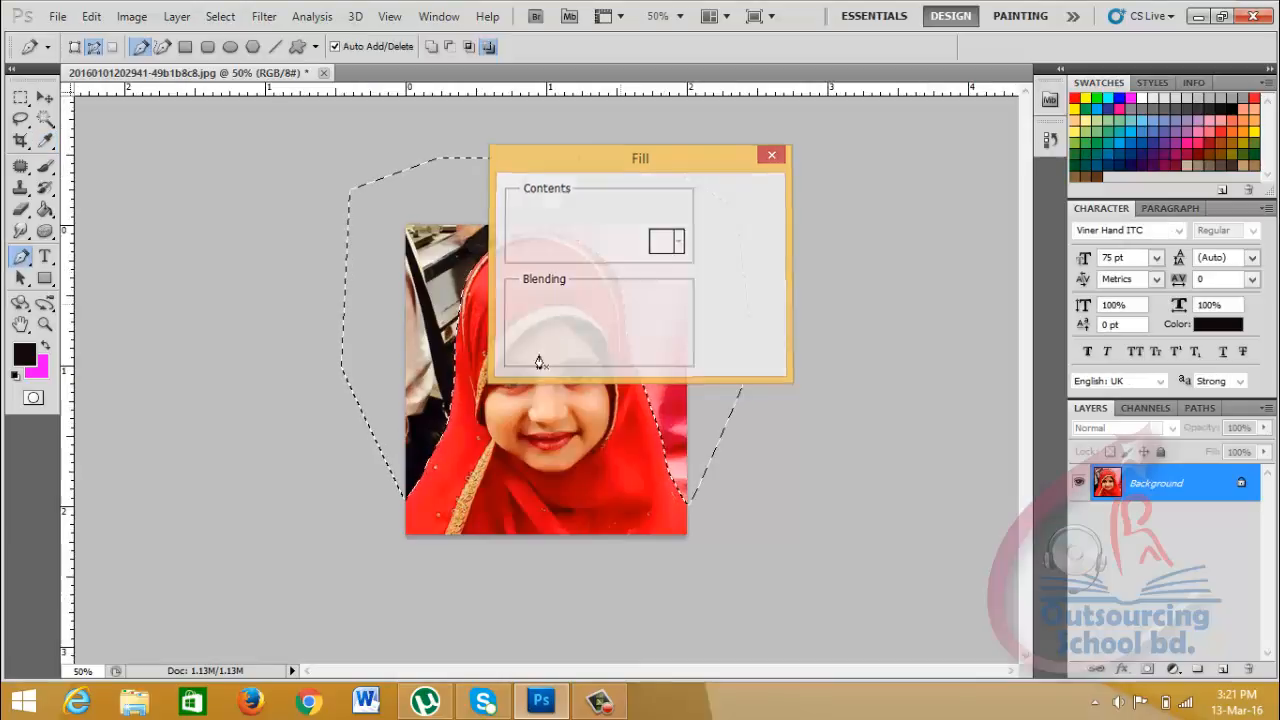
Set the background color to white.
{"action": "left_click", "coordinate": [36, 369]}
{"action": "left_click", "coordinate": [591, 277]}
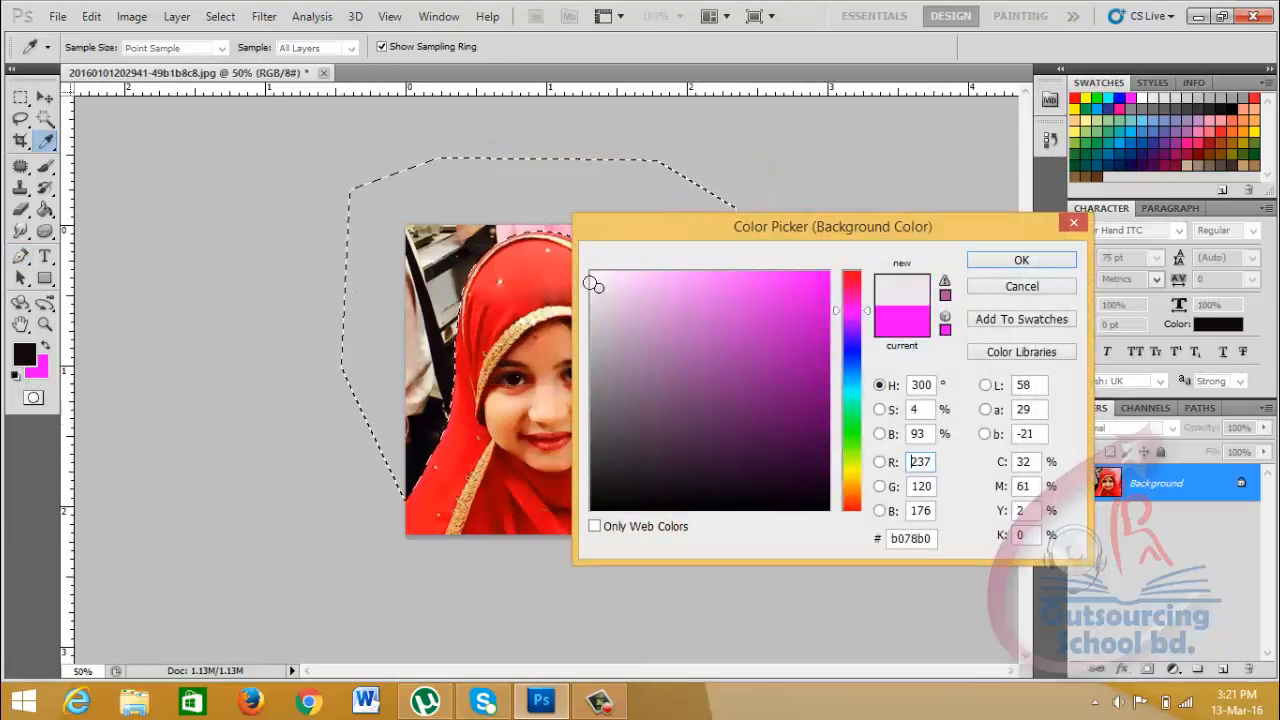
{"action": "left_click", "coordinate": [590, 271]}
{"action": "left_click", "coordinate": [1020, 262]}
{"action": "key", "text": "p"}
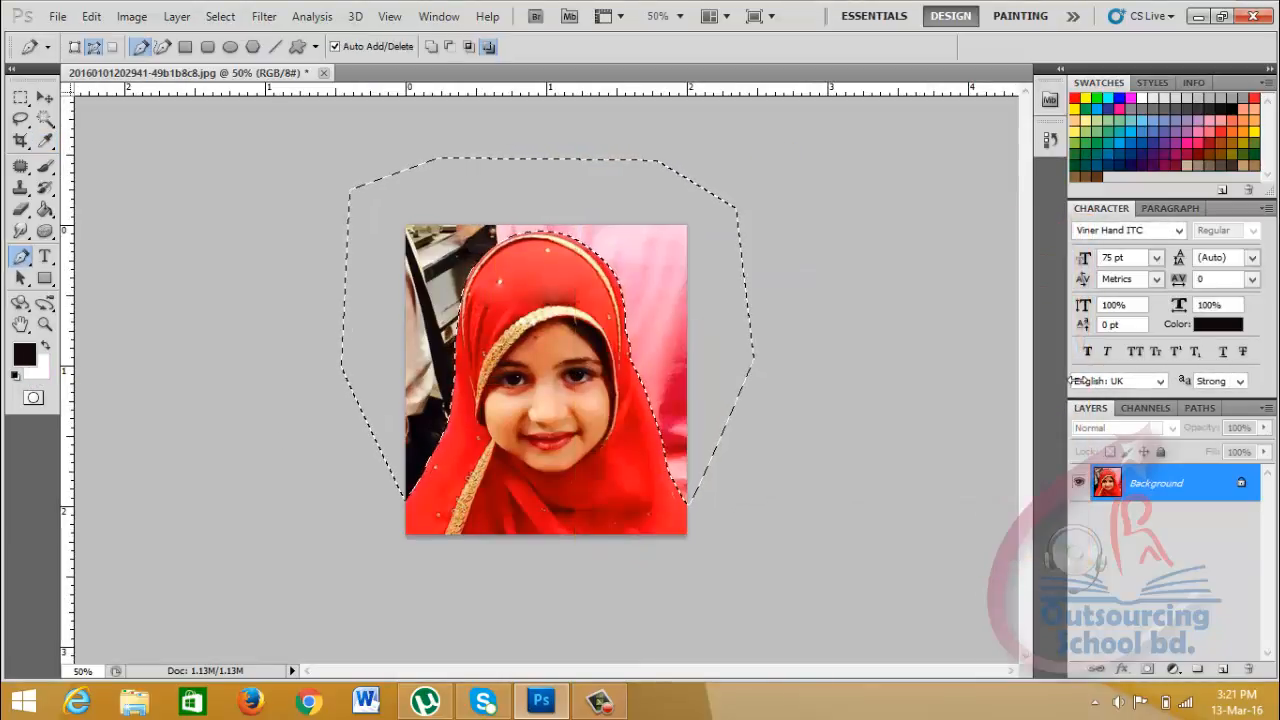
Try filling the selected backdrop with the white background color, and undo the fill.
{"action": "key", "text": "shift+F5"}
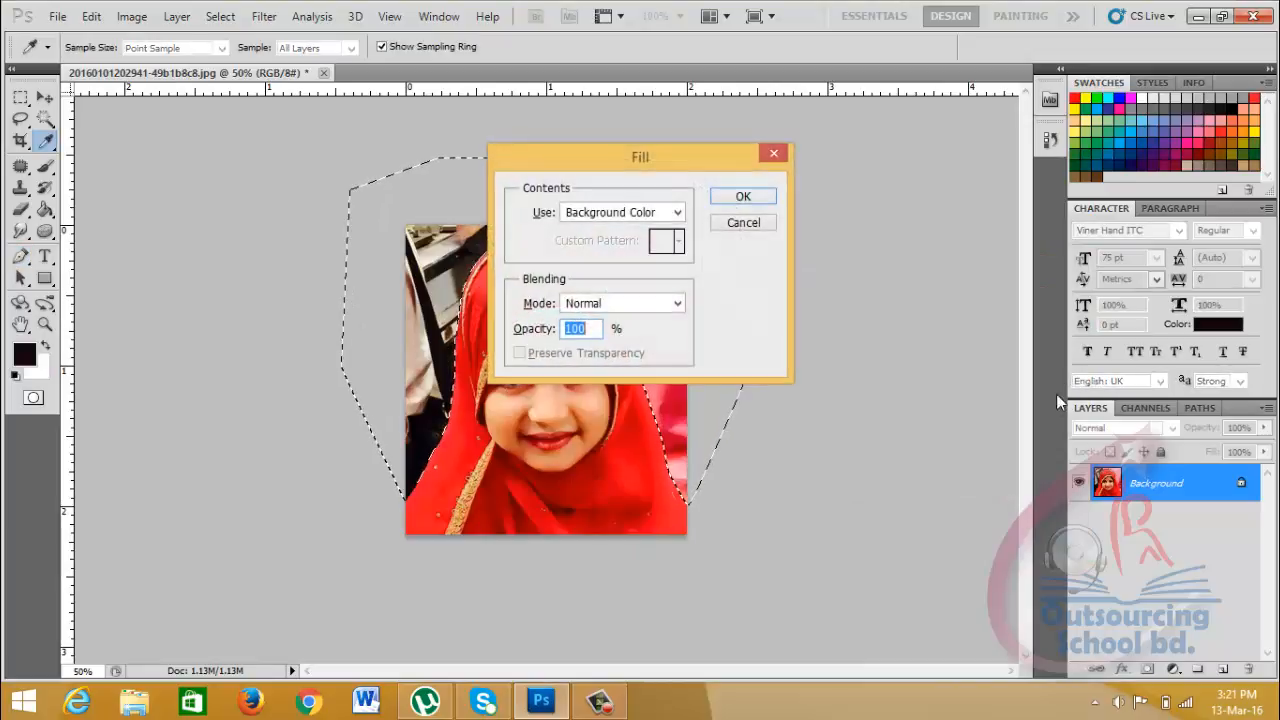
{"action": "left_click", "coordinate": [720, 198]}
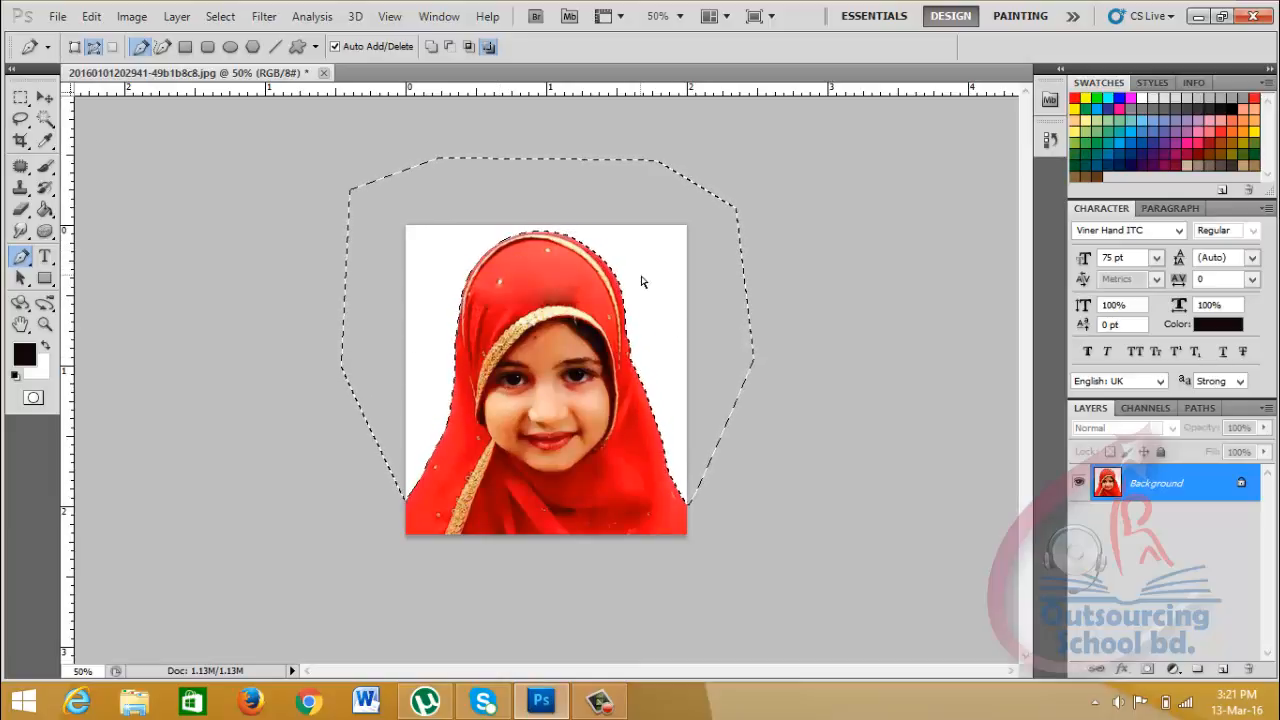
{"action": "key", "text": "ctrl+z"}
Convert the Background into an editable layer named Layer 0, delete the selected backdrop from it and clear the selection.
{"action": "double_click", "coordinate": [1186, 485]}
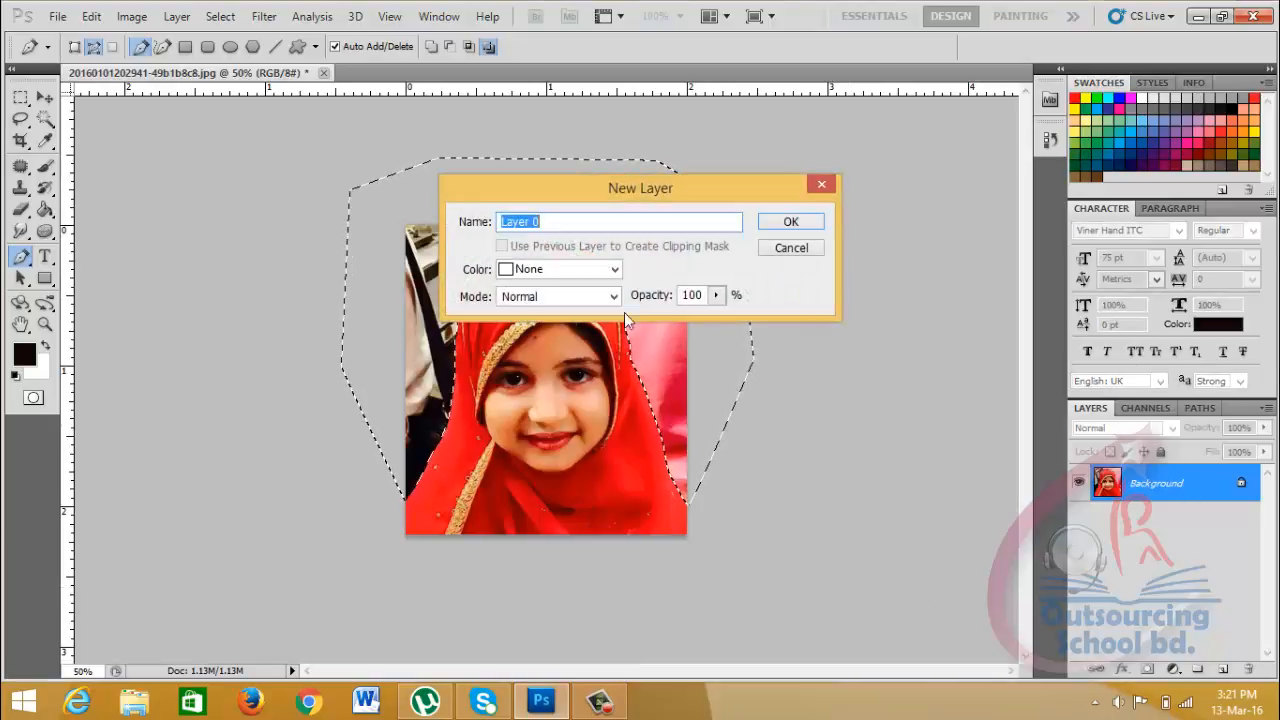
{"action": "left_click", "coordinate": [760, 224]}
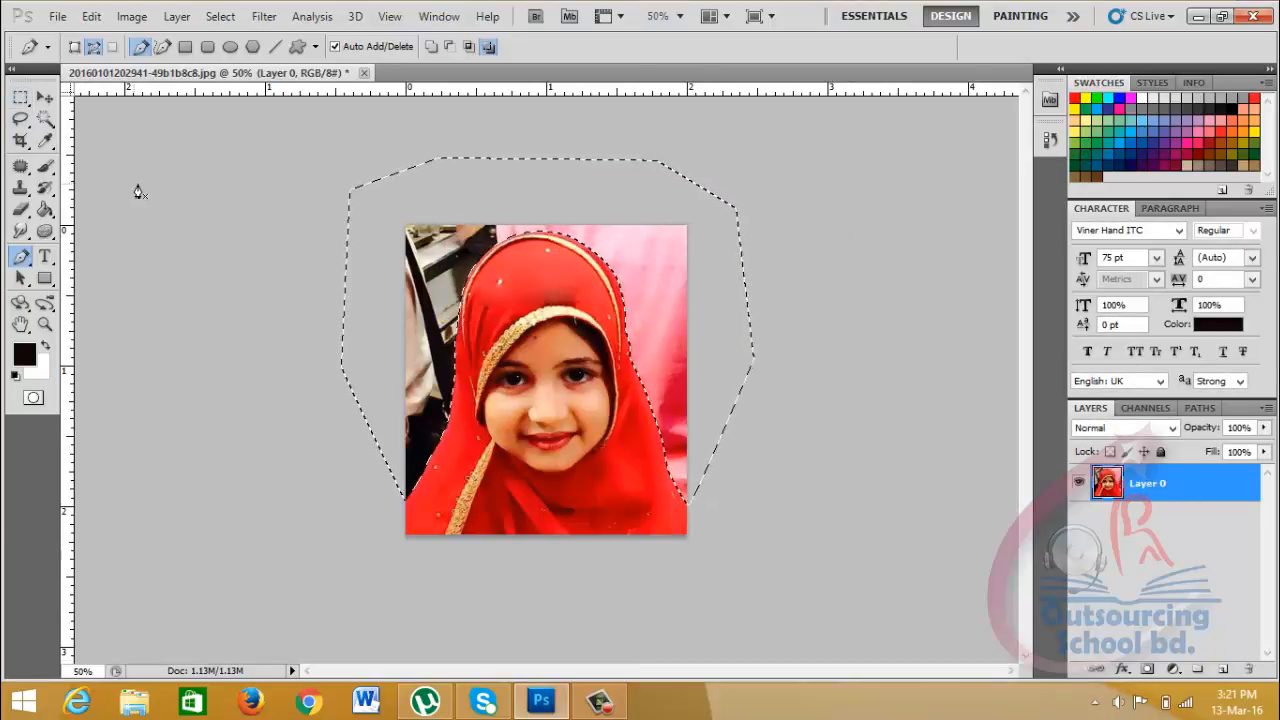
{"action": "key", "text": "Delete"}
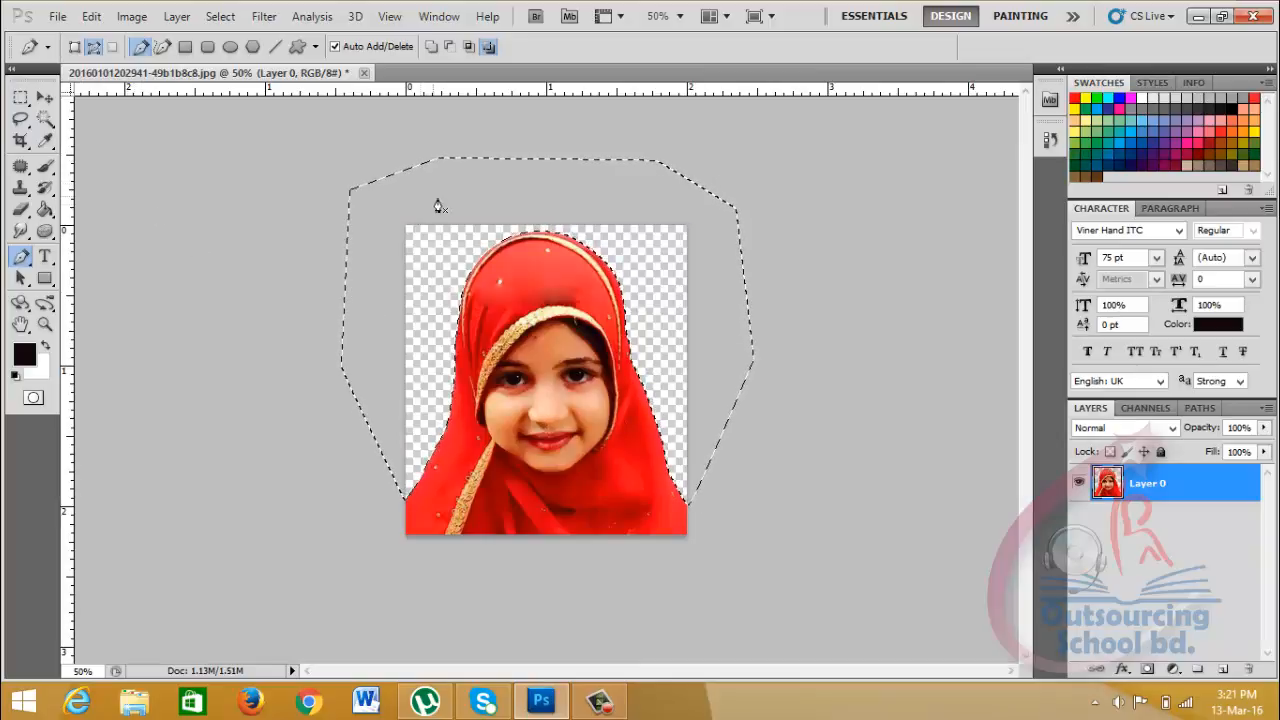
{"action": "left_click", "coordinate": [20, 97]}
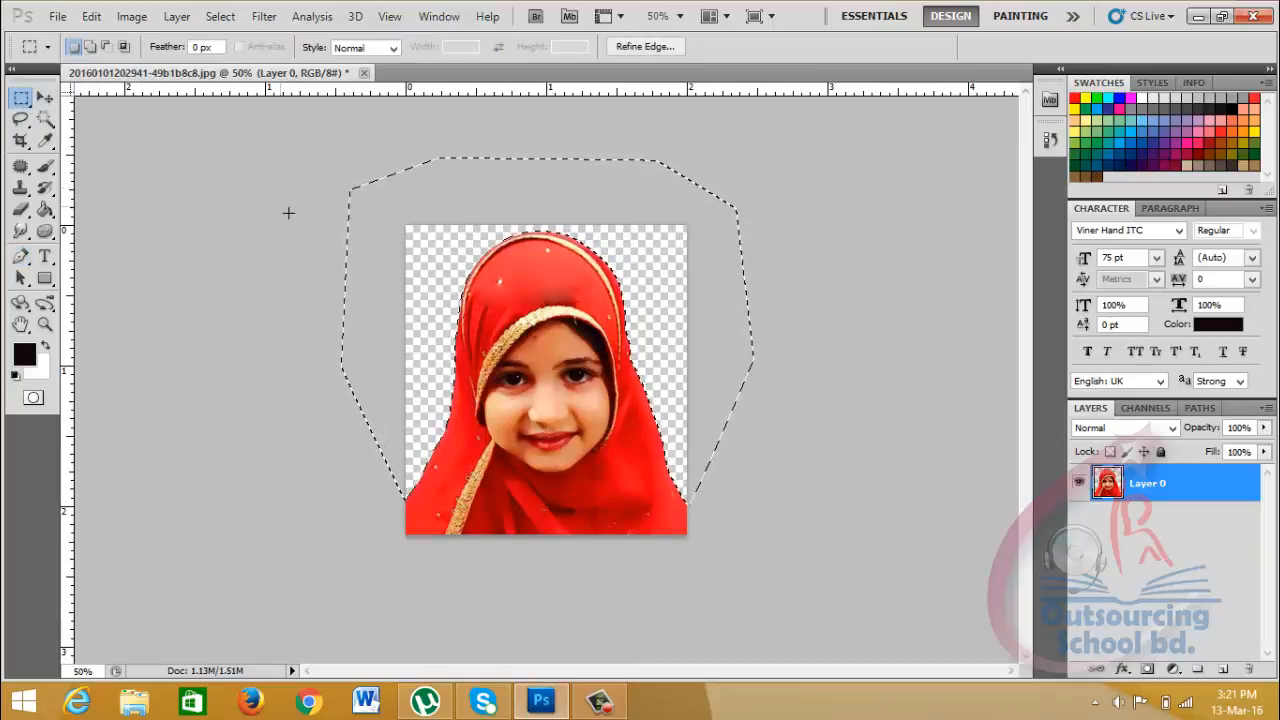
{"action": "left_click", "coordinate": [592, 525]}
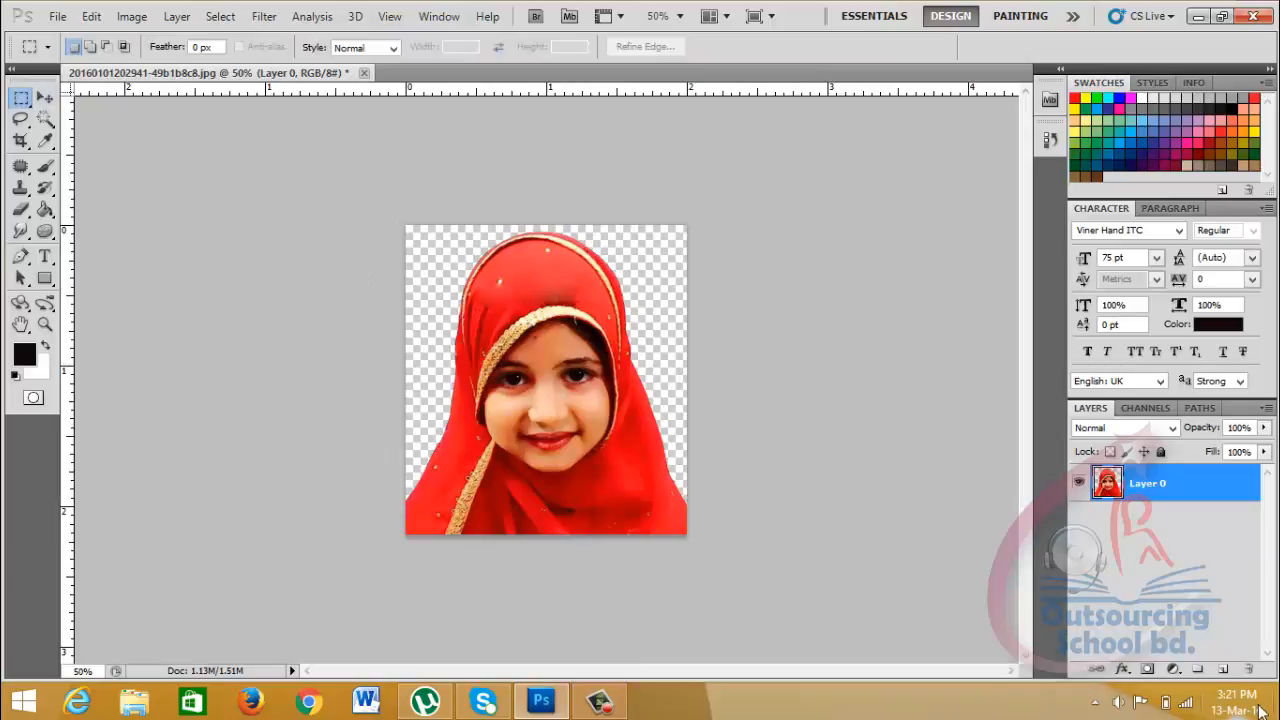
Add a new empty layer and set the foreground color to light purple (c5a5ff) for the Paint Bucket.
{"action": "left_click", "coordinate": [1222, 669]}
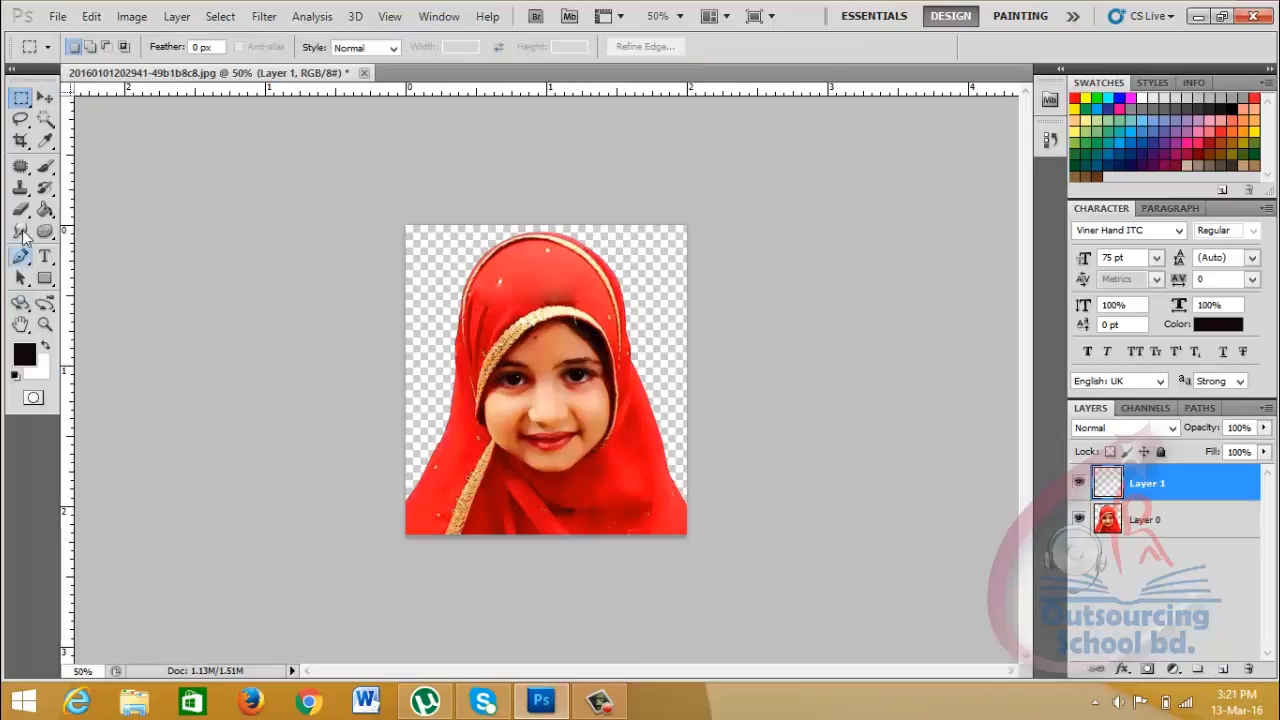
{"action": "left_click", "coordinate": [1160, 522]}
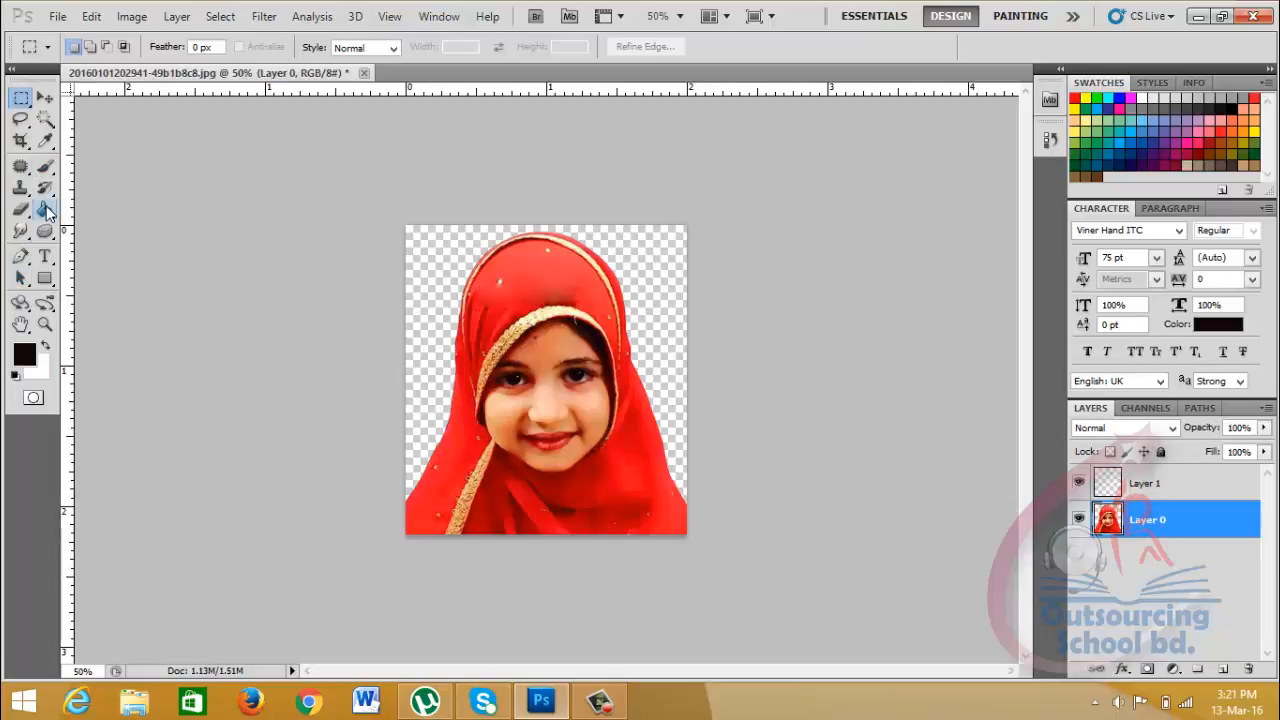
{"action": "left_click", "coordinate": [46, 209]}
{"action": "left_click", "coordinate": [24, 356]}
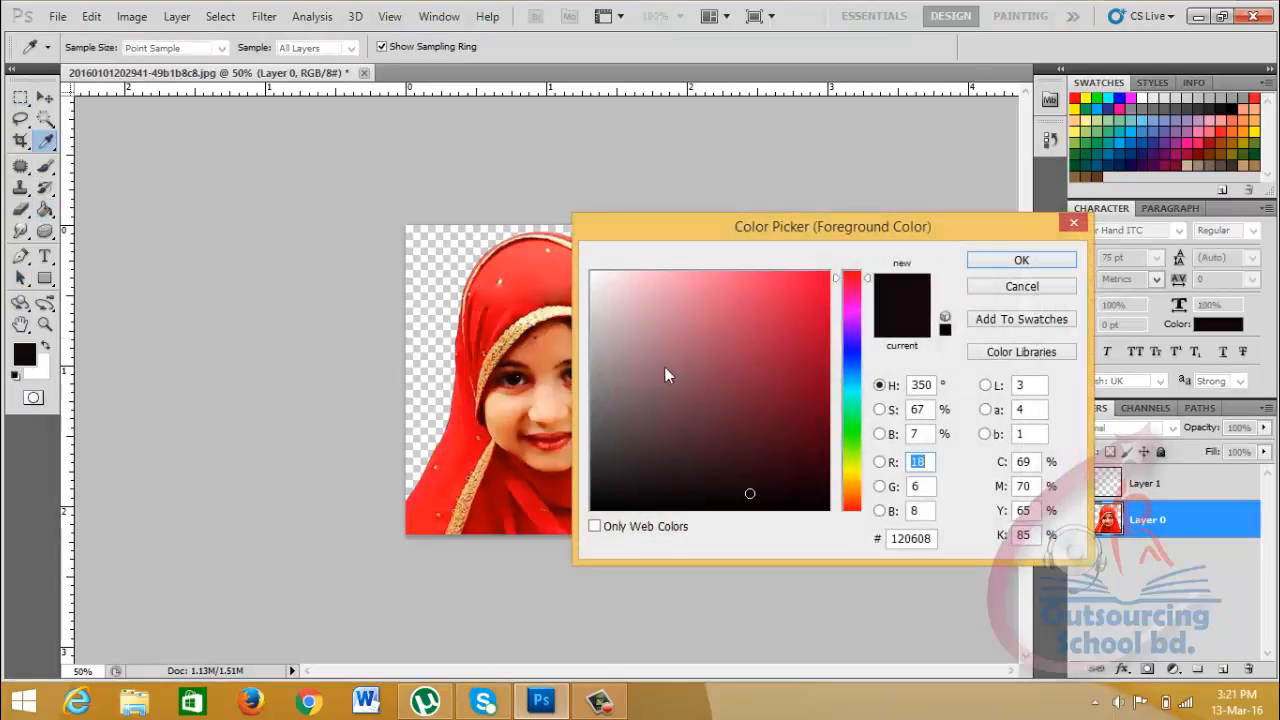
{"action": "left_click_drag", "start_coordinate": [845, 395], "coordinate": [851, 380]}
{"action": "left_click", "coordinate": [851, 323]}
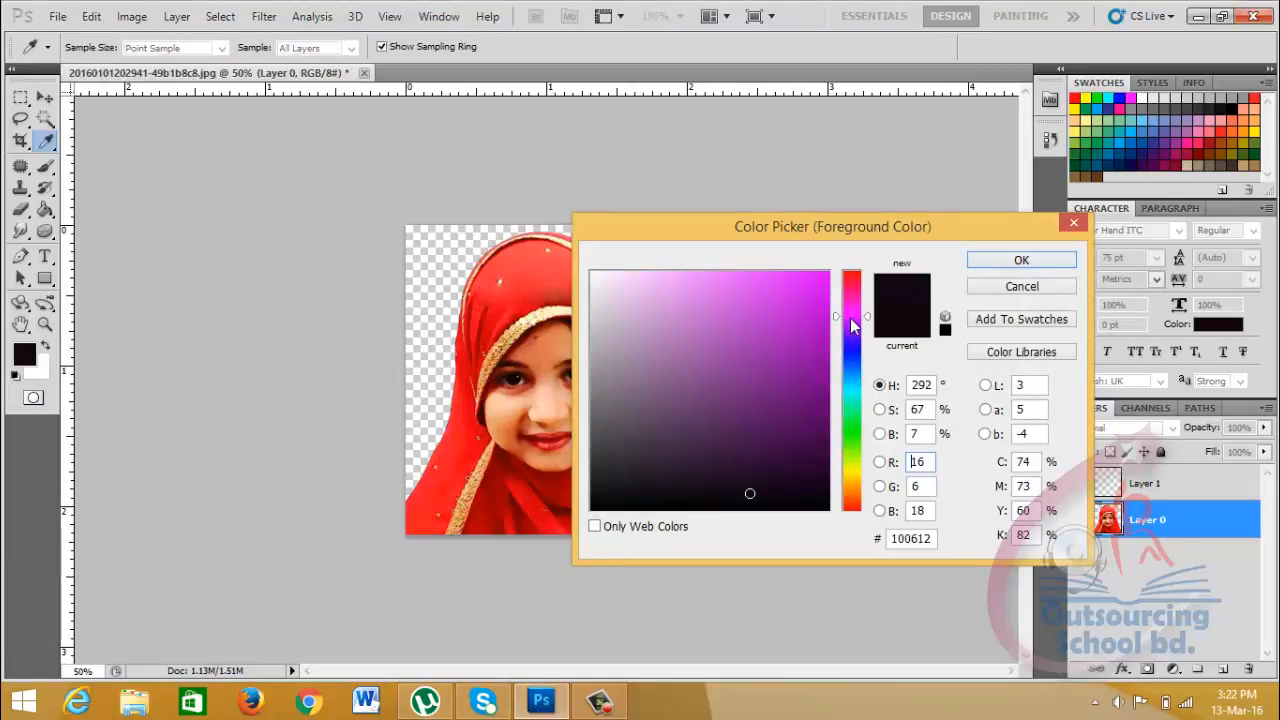
{"action": "left_click", "coordinate": [847, 336]}
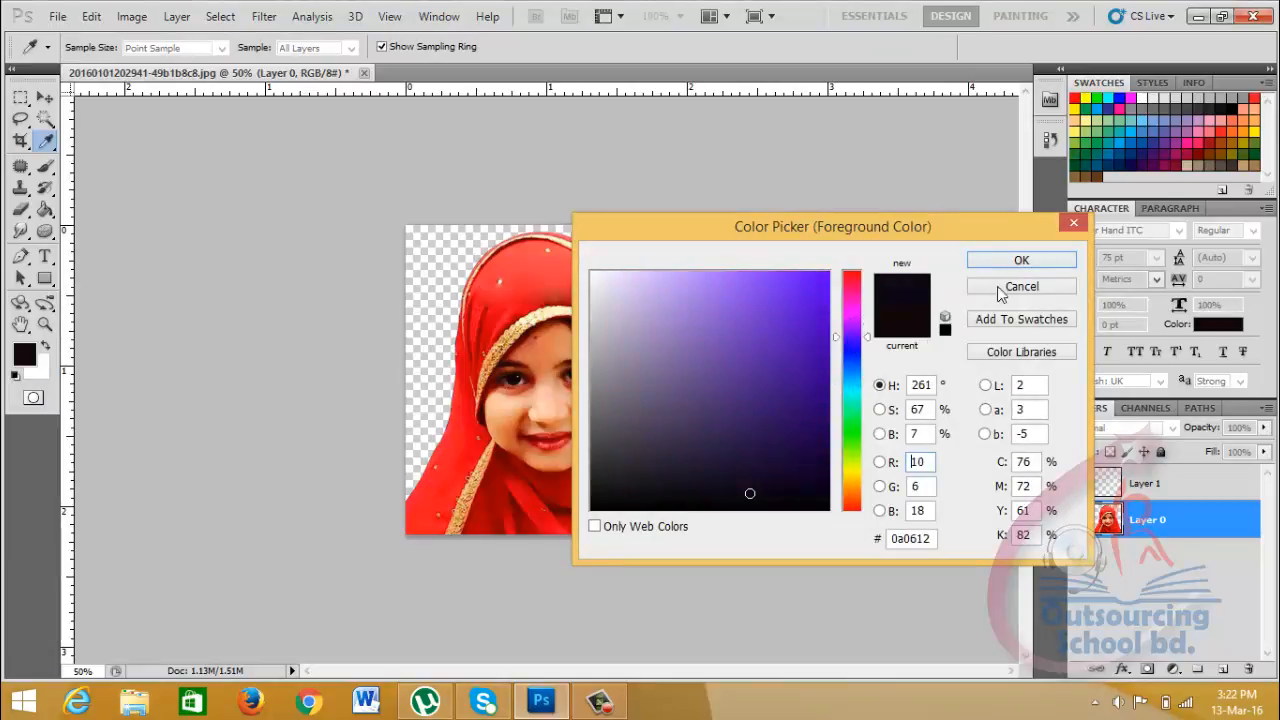
{"action": "left_click_drag", "start_coordinate": [690, 275], "coordinate": [675, 272]}
{"action": "left_click", "coordinate": [1000, 268]}
{"action": "key", "text": "g"}
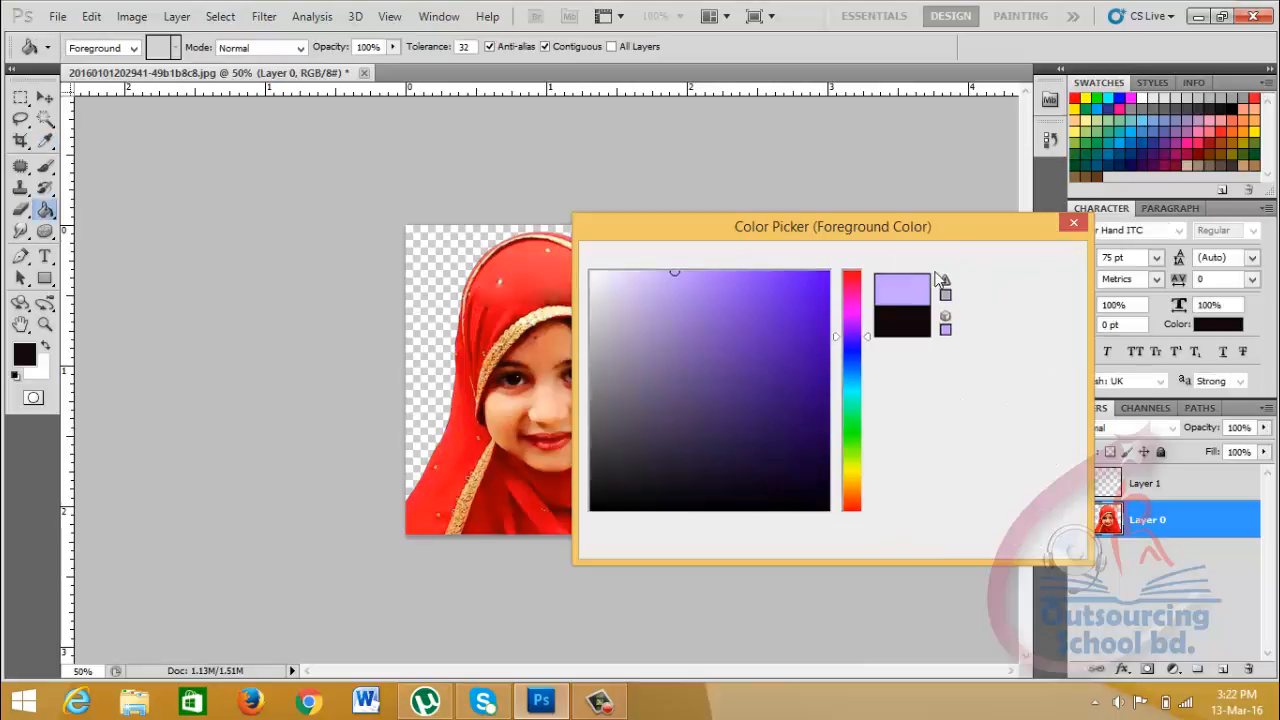
Try filling the transparent backdrop on Layer 0 with the light purple, and undo the fill.
{"action": "left_click", "coordinate": [627, 276]}
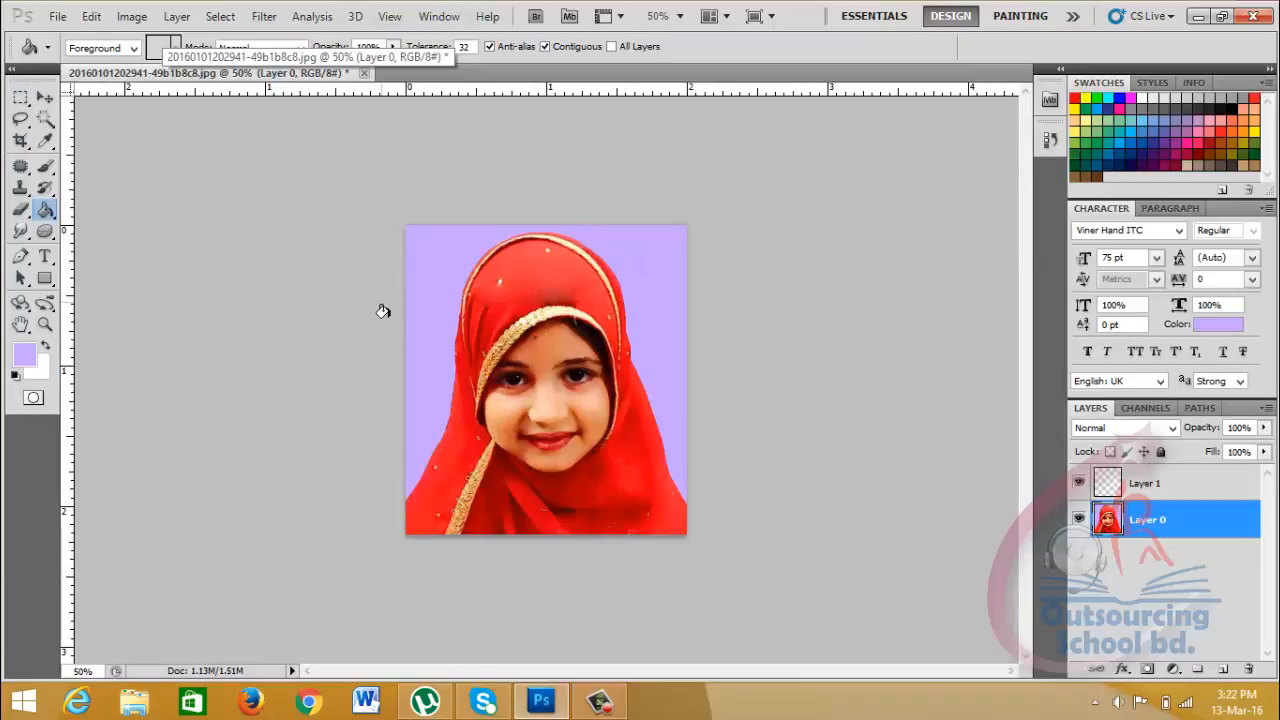
{"action": "key", "text": "ctrl+z"}
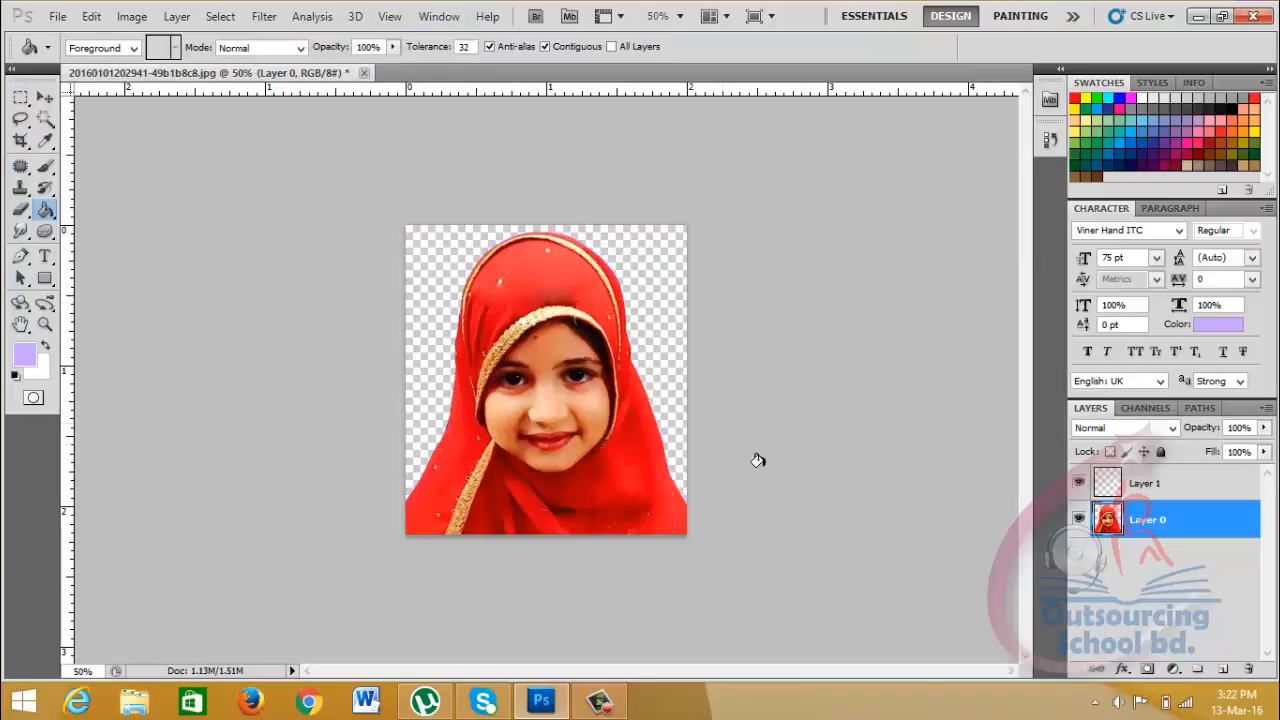
Fill Layer 1 with the light purple and move the portrait's Layer 0 above it.
{"action": "left_click", "coordinate": [1202, 484]}
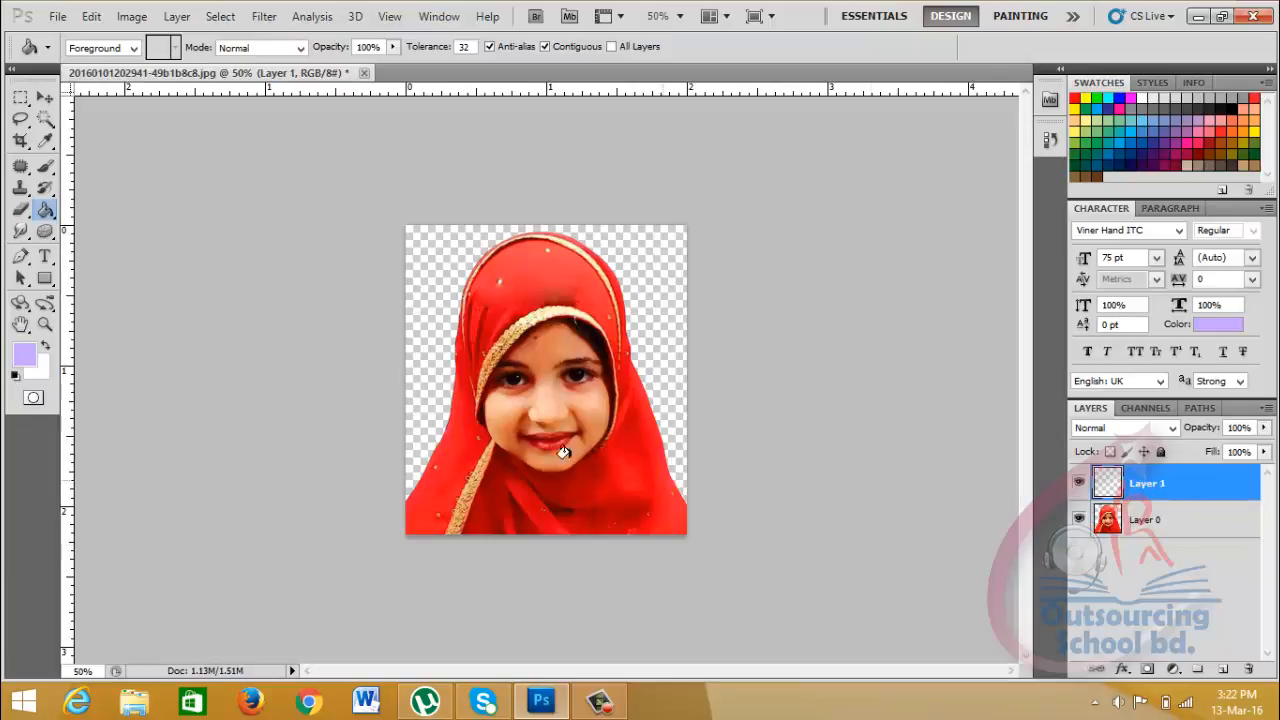
{"action": "left_click", "coordinate": [437, 262]}
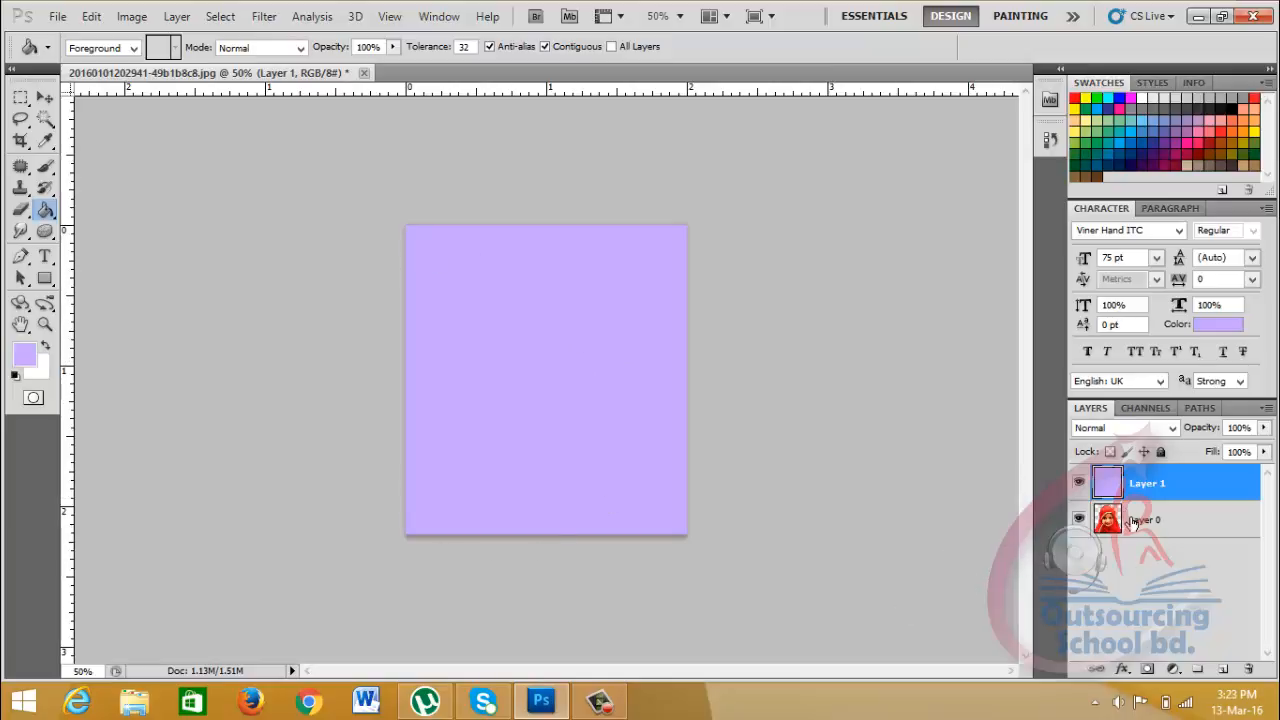
{"action": "left_click_drag", "start_coordinate": [1135, 521], "coordinate": [1150, 480]}
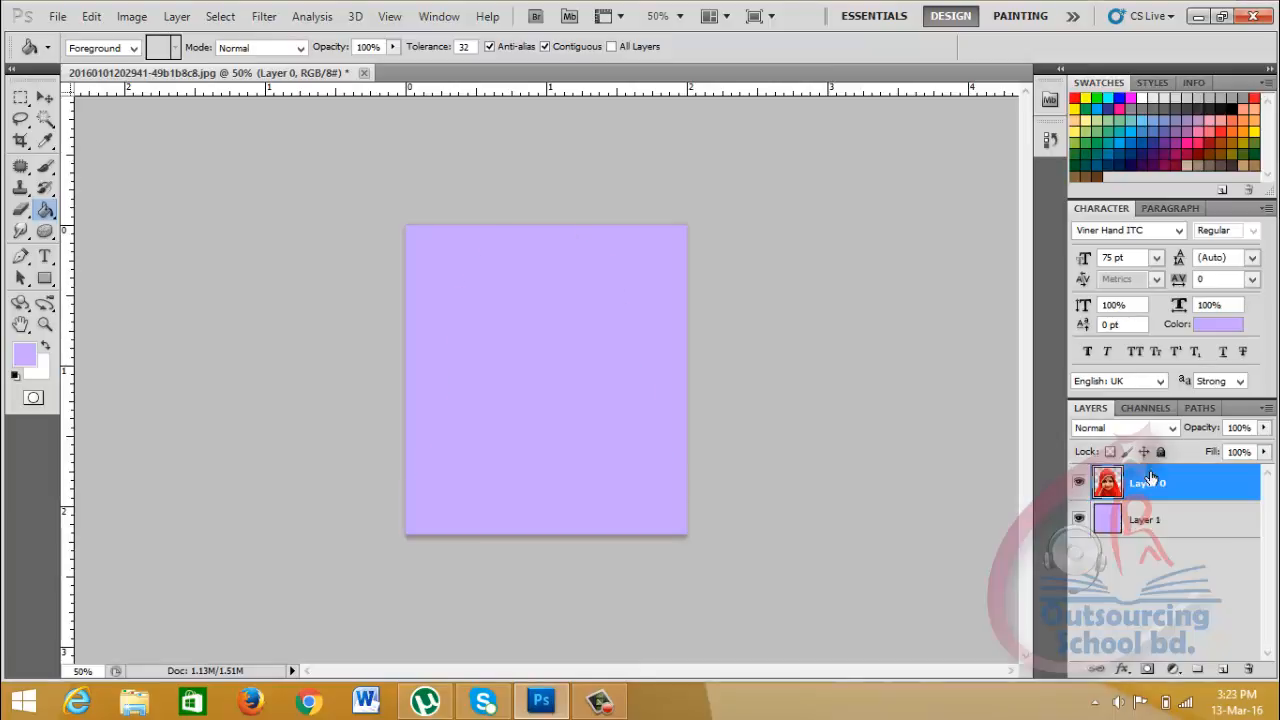
{"action": "left_click", "coordinate": [1079, 483]}
{"action": "left_click", "coordinate": [1080, 483]}
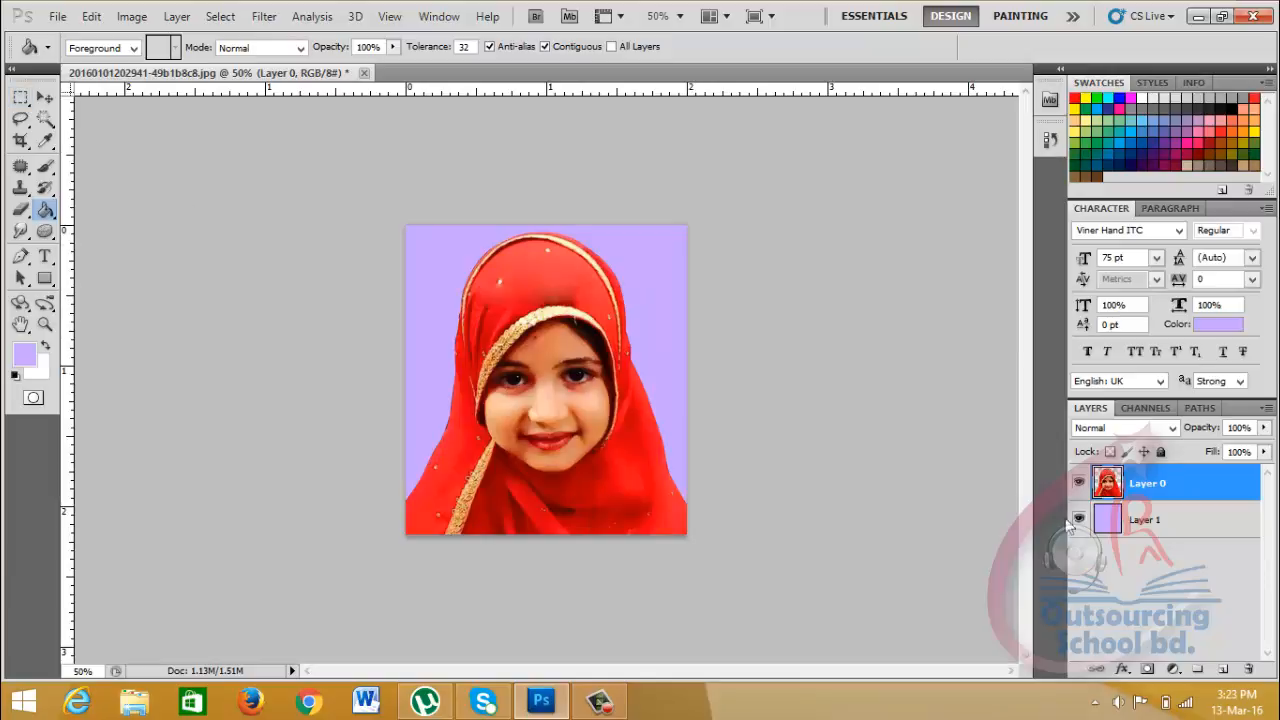
Change the foreground color to light blue and refill the backdrop on Layer 1 with it.
{"action": "left_click", "coordinate": [1162, 530]}
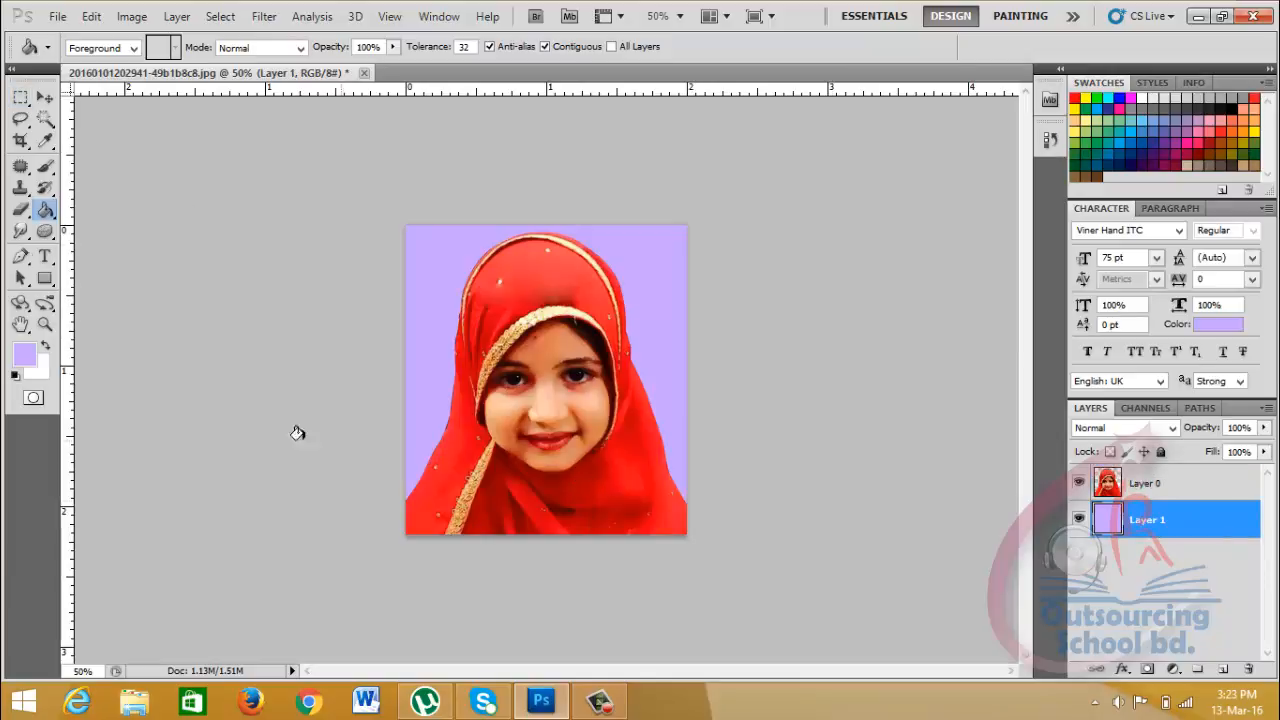
{"action": "left_click", "coordinate": [24, 354]}
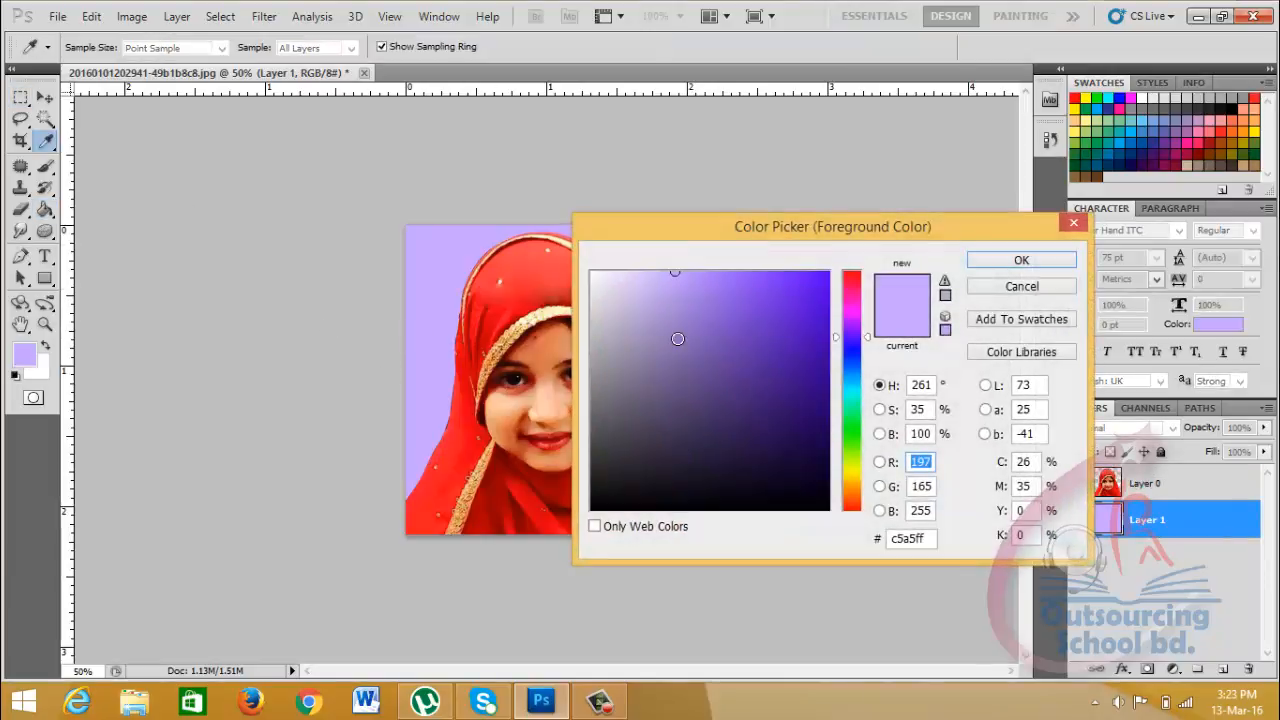
{"action": "left_click", "coordinate": [850, 382]}
{"action": "left_click", "coordinate": [1009, 270]}
{"action": "key", "text": "g"}
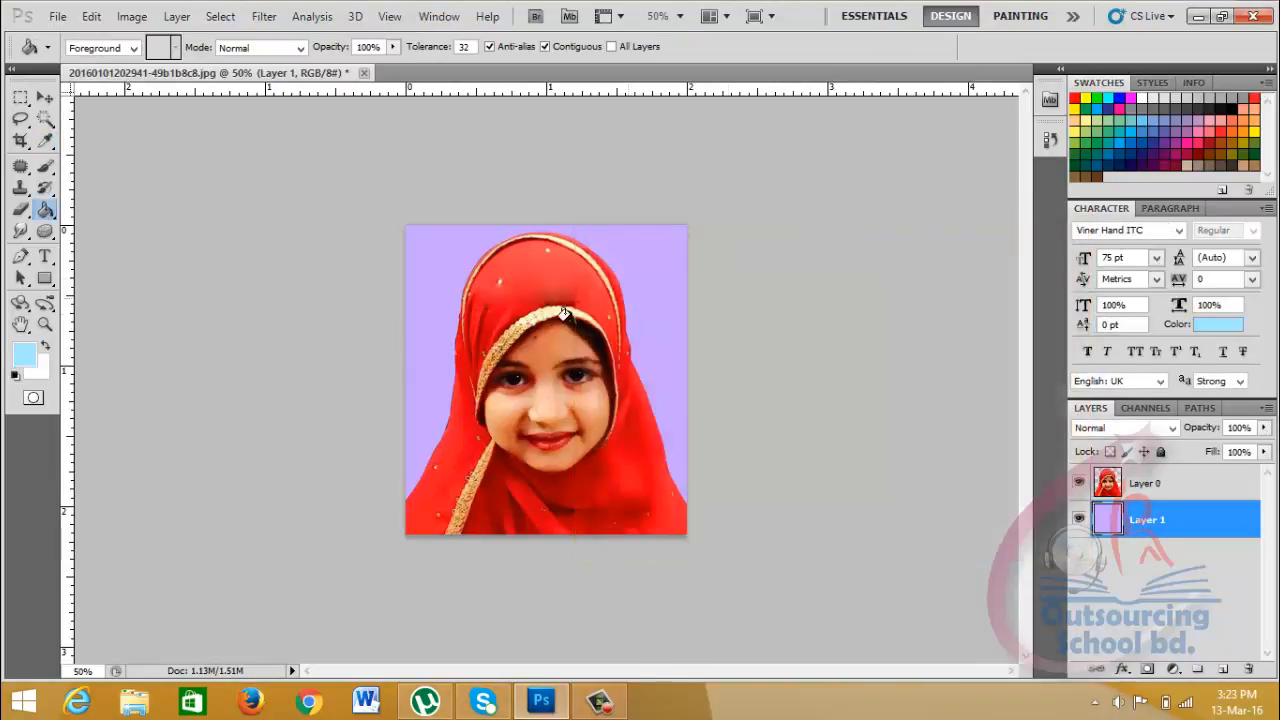
{"action": "left_click", "coordinate": [417, 289]}
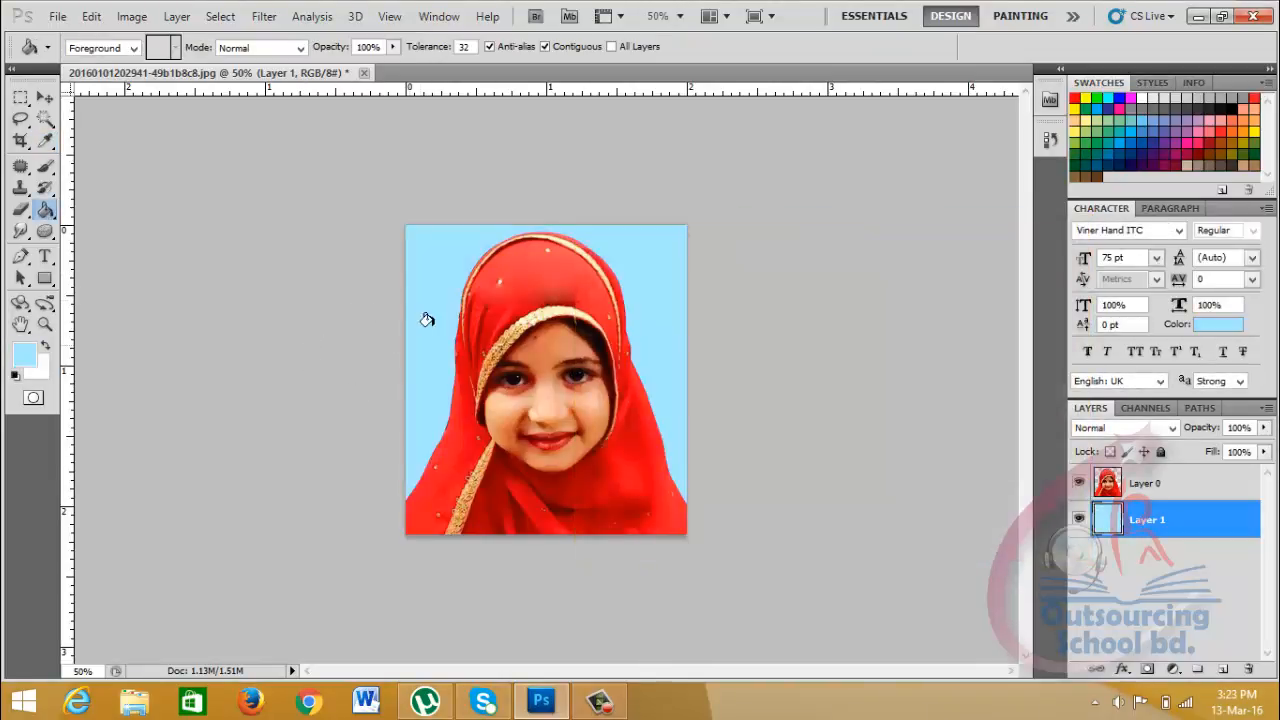
Try a blue preset style on Layer 1 and replace it with the gold one with Gradient Overlay and Satin.
{"action": "left_click", "coordinate": [30, 97]}
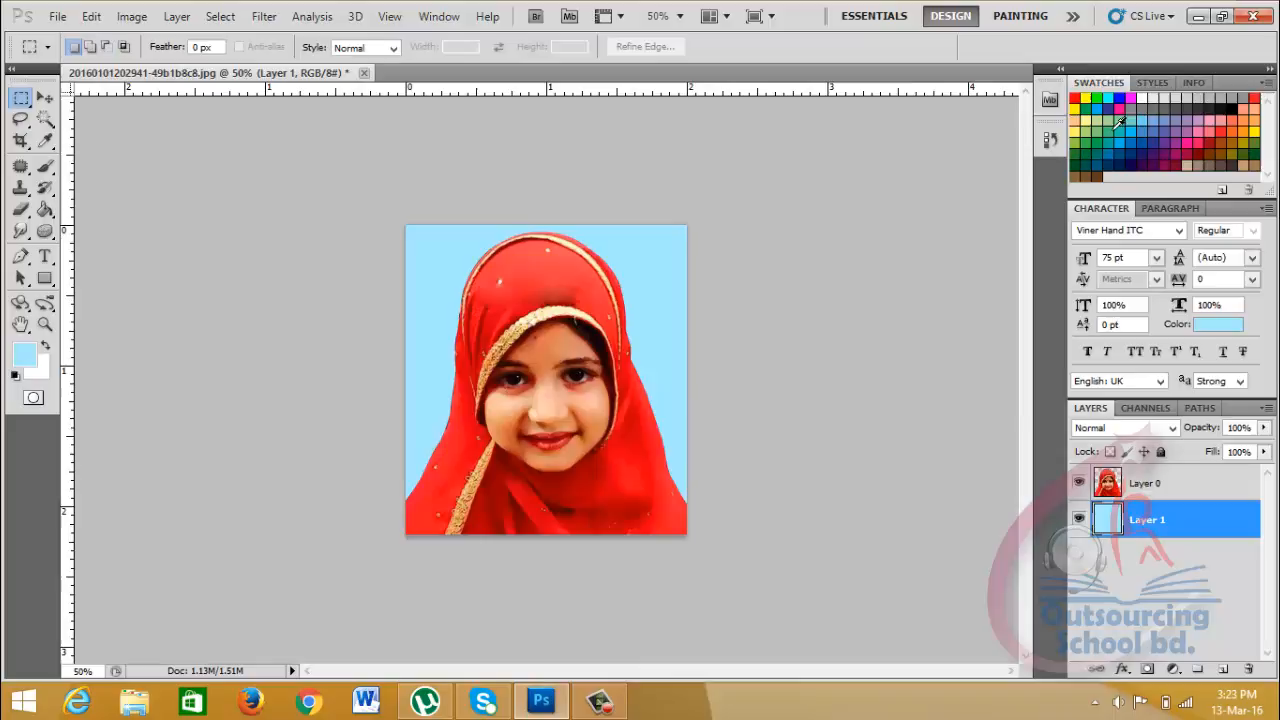
{"action": "left_click", "coordinate": [1152, 83]}
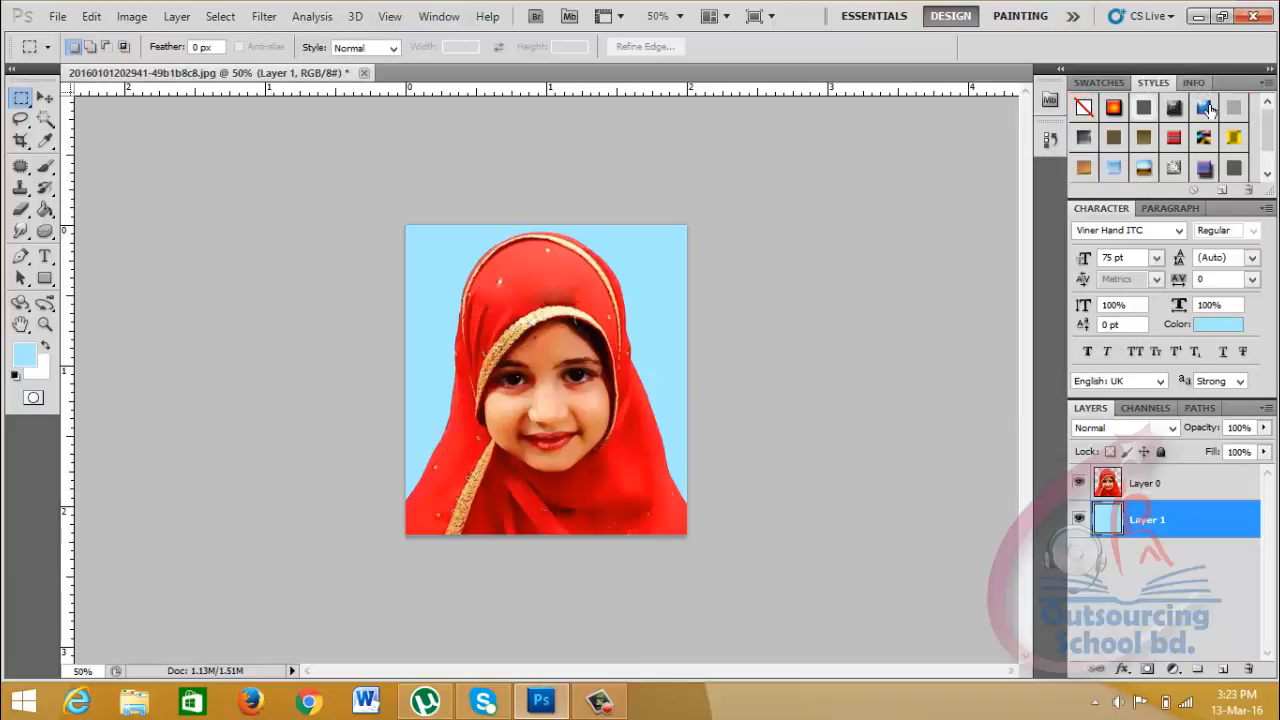
{"action": "left_click", "coordinate": [1204, 108]}
{"action": "left_click", "coordinate": [1236, 139]}
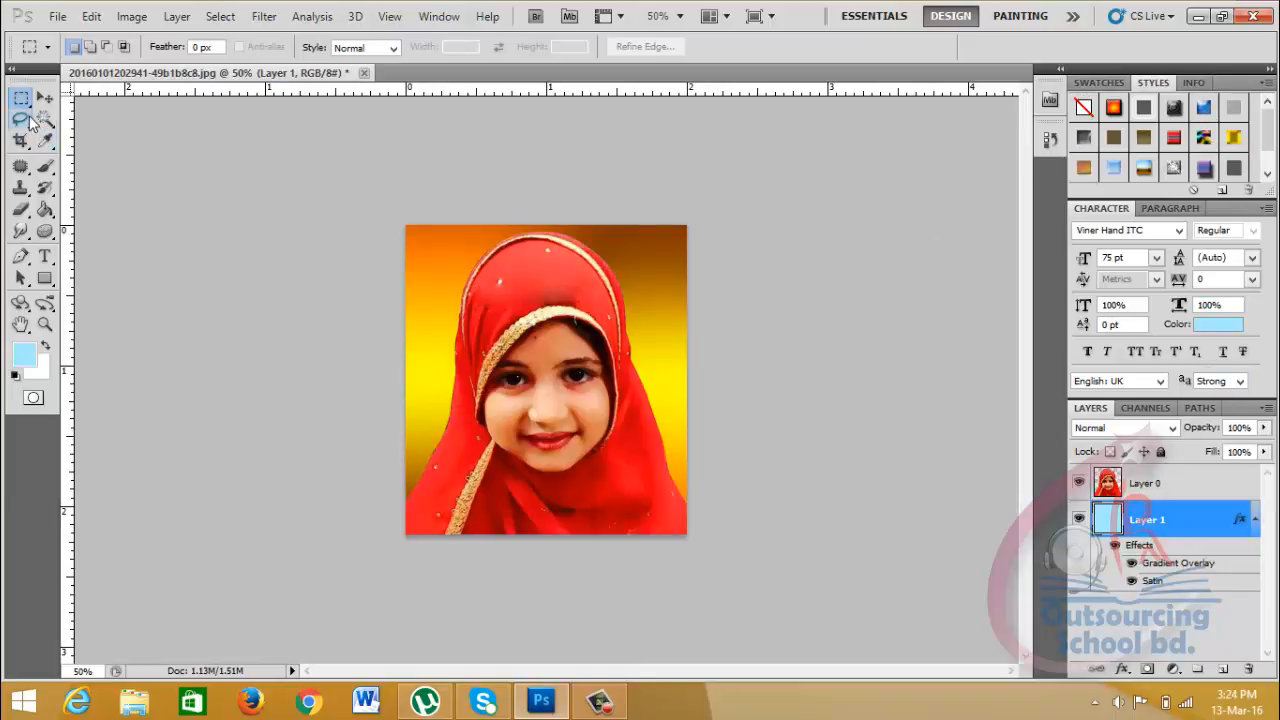
Start a Brightness/Contrast adjustment on the portrait's Layer 0 with Brightness 46 and Contrast 10.
{"action": "left_click", "coordinate": [1220, 488]}
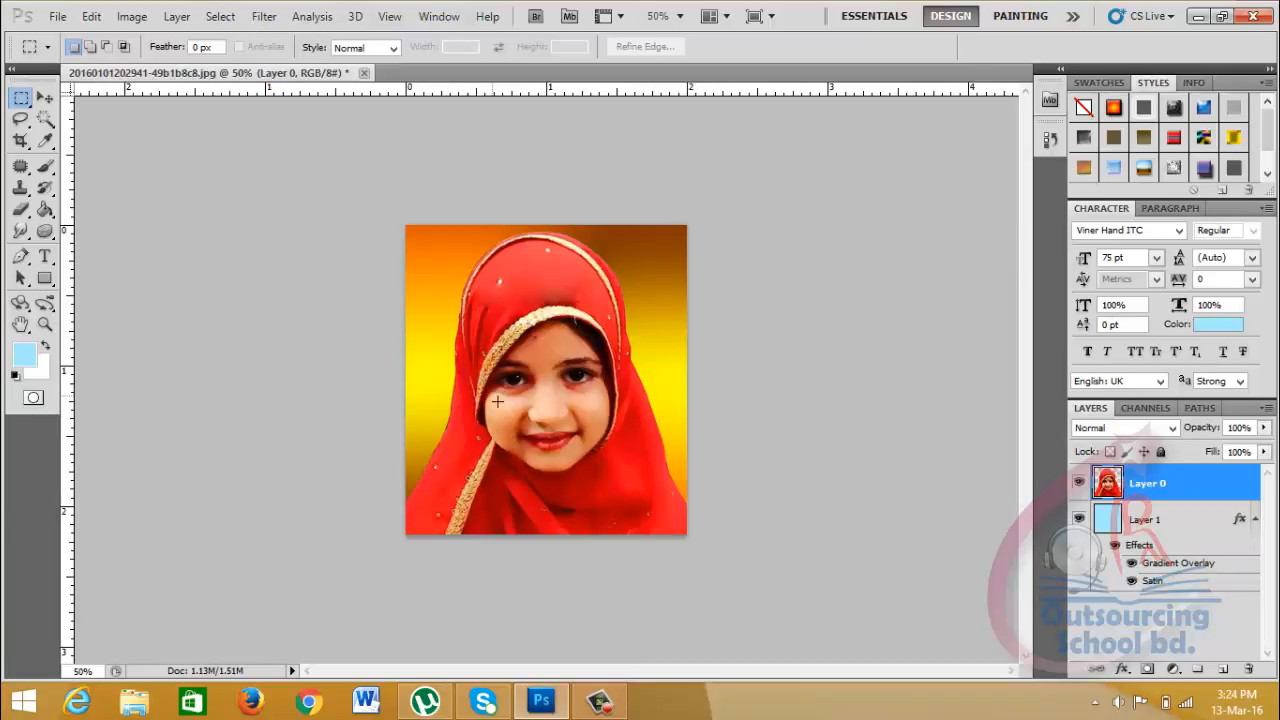
{"action": "left_click", "coordinate": [131, 16]}
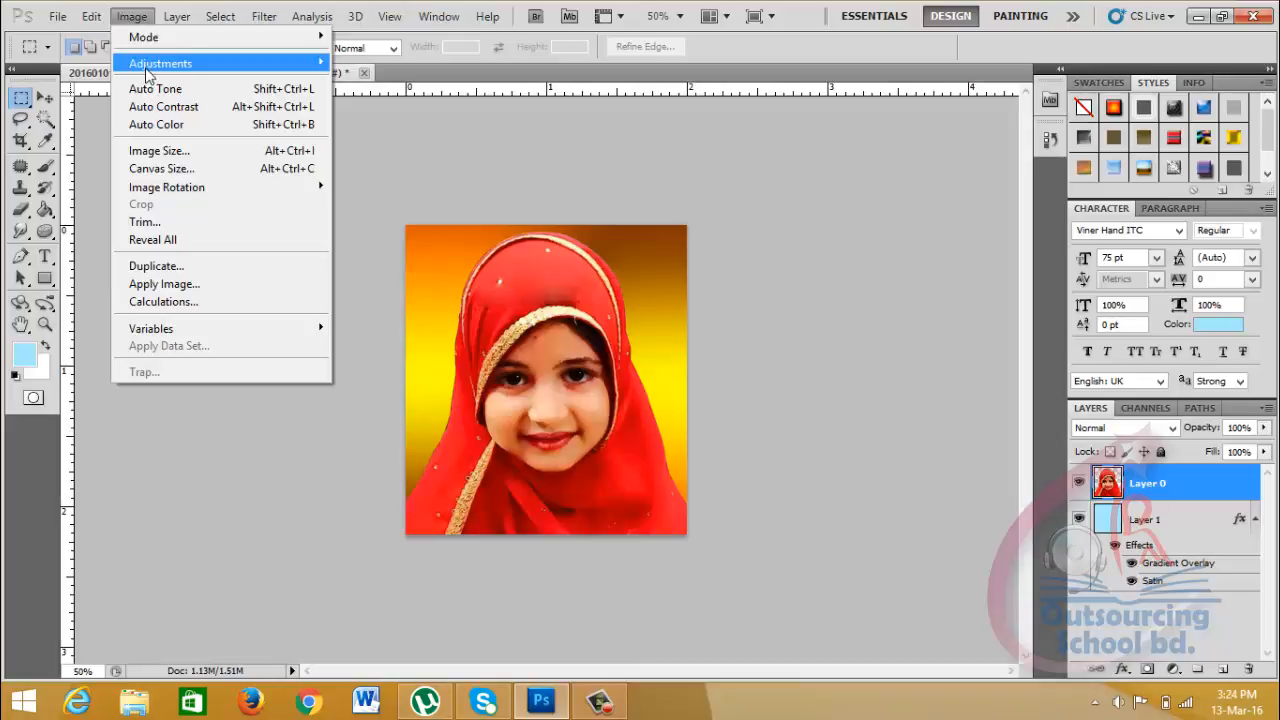
{"action": "mouse_move", "coordinate": [146, 68]}
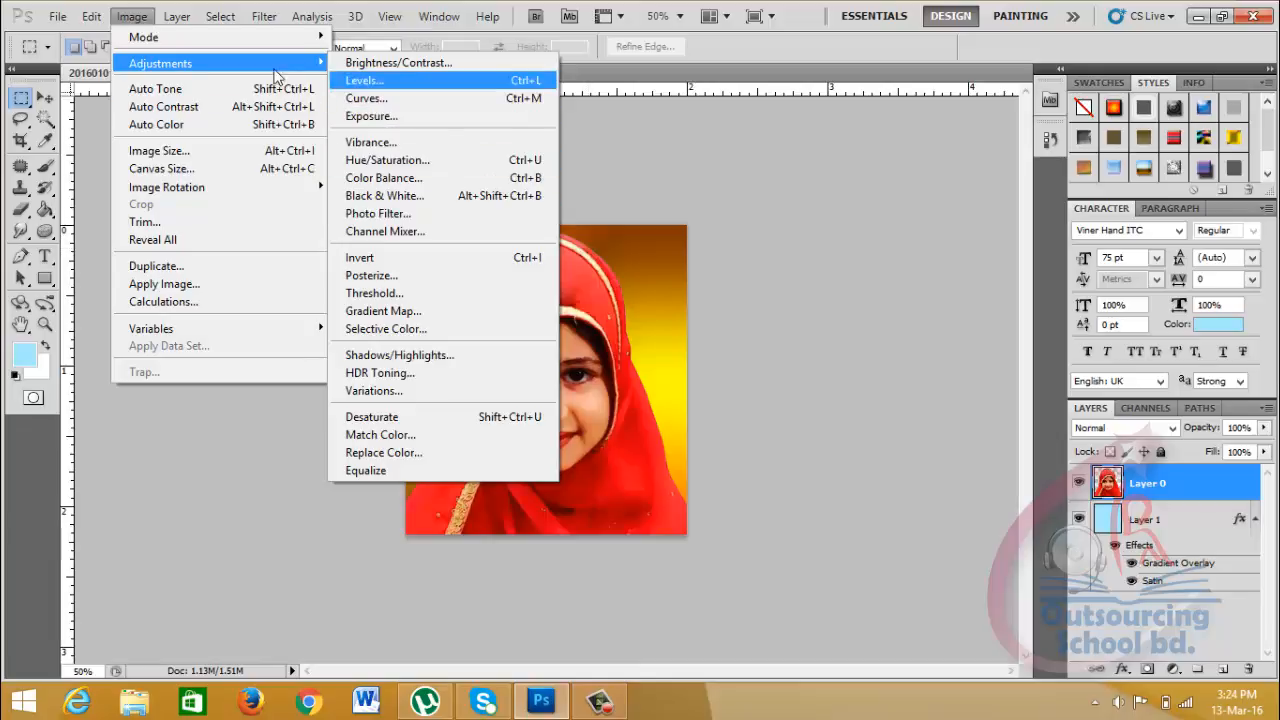
{"action": "mouse_move", "coordinate": [262, 66]}
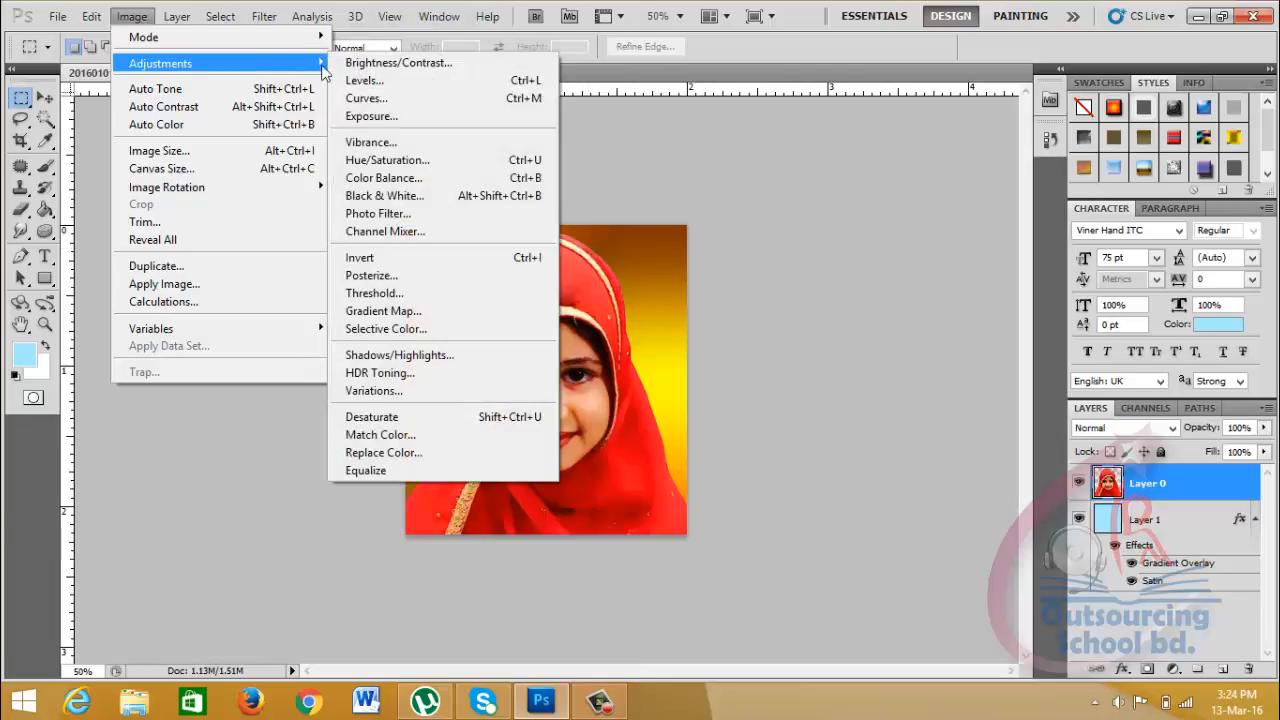
{"action": "left_click", "coordinate": [395, 63]}
{"action": "left_click", "coordinate": [814, 250]}
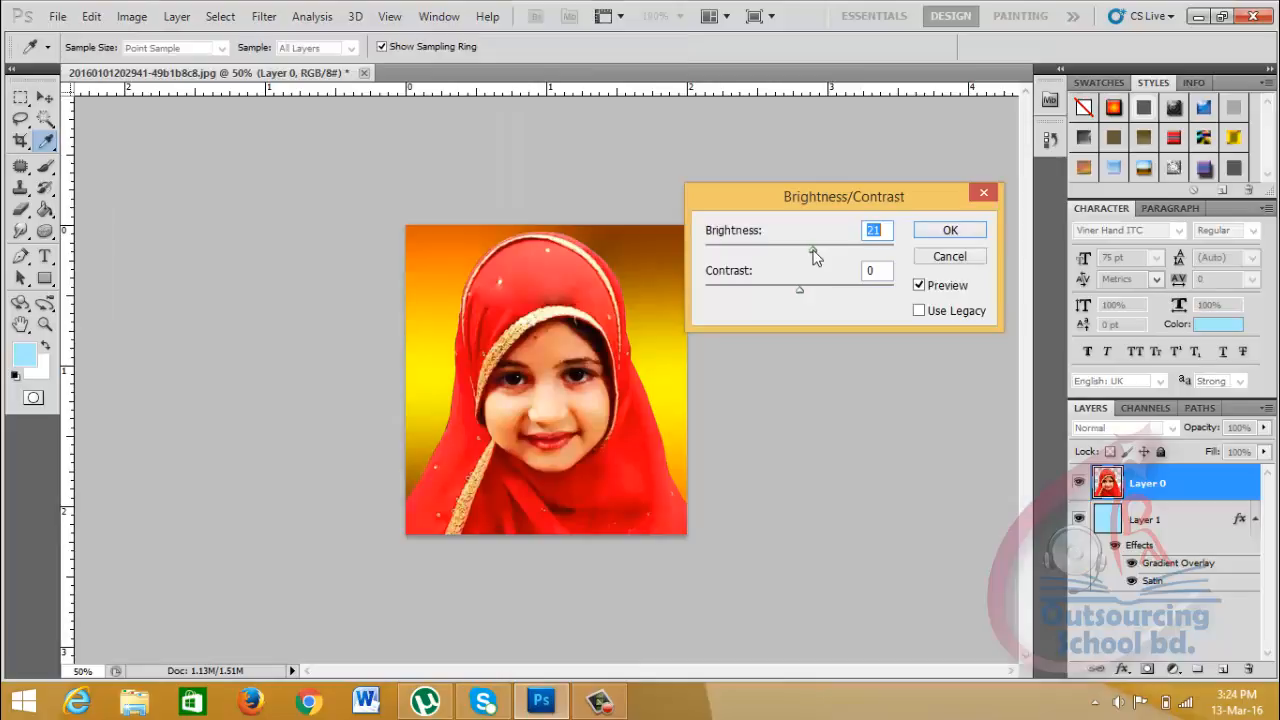
{"action": "mouse_move", "coordinate": [814, 250]}
{"action": "left_mouse_down"}
{"action": "mouse_move", "coordinate": [849, 253]}
{"action": "mouse_move", "coordinate": [828, 252]}
{"action": "left_mouse_up"}
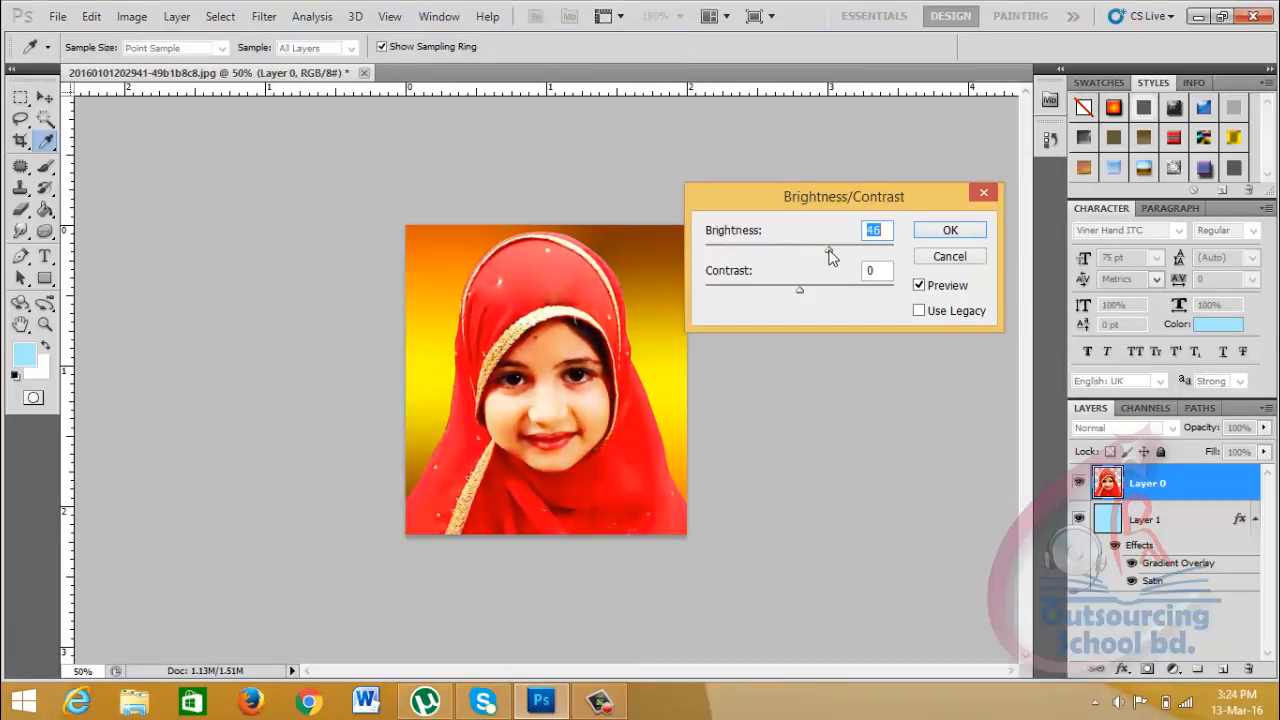
{"action": "mouse_move", "coordinate": [798, 292]}
{"action": "left_mouse_down"}
{"action": "mouse_move", "coordinate": [834, 292]}
{"action": "mouse_move", "coordinate": [809, 293]}
{"action": "left_mouse_up"}
Compare the portrait with the adjustment preview off and on, and apply the Brightness/Contrast change.
{"action": "left_click", "coordinate": [919, 286]}
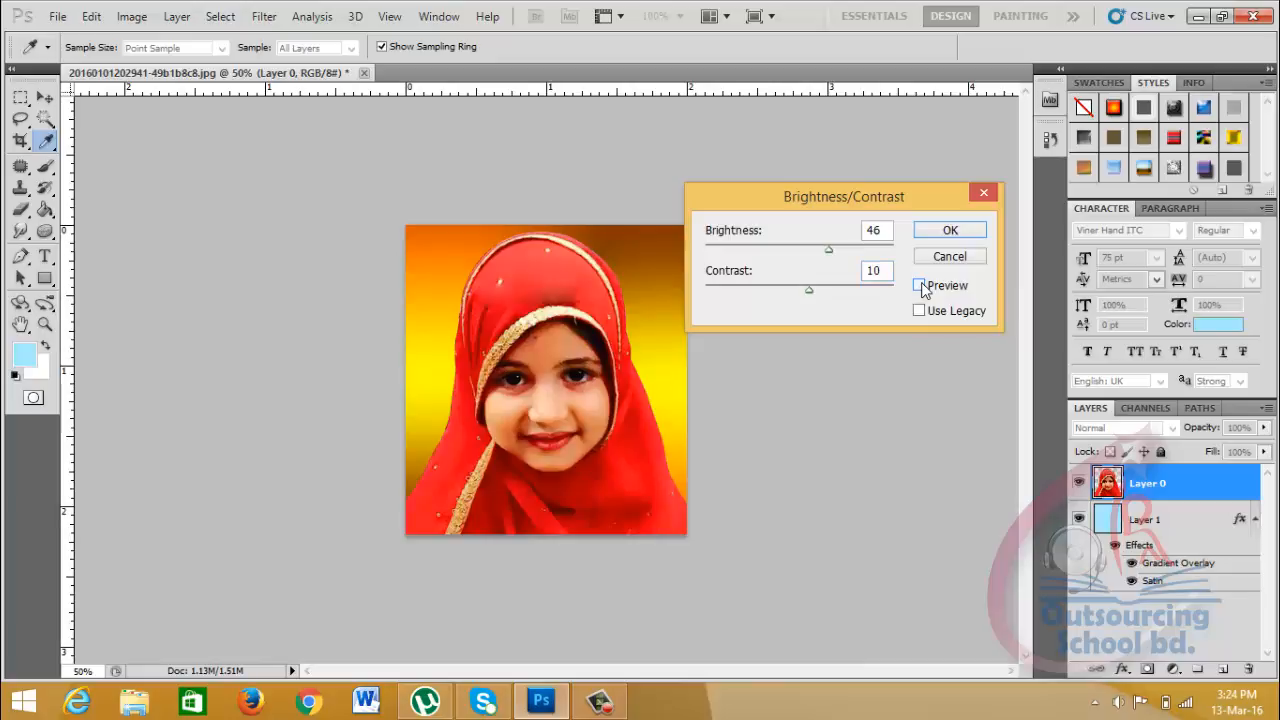
{"action": "left_click", "coordinate": [920, 287]}
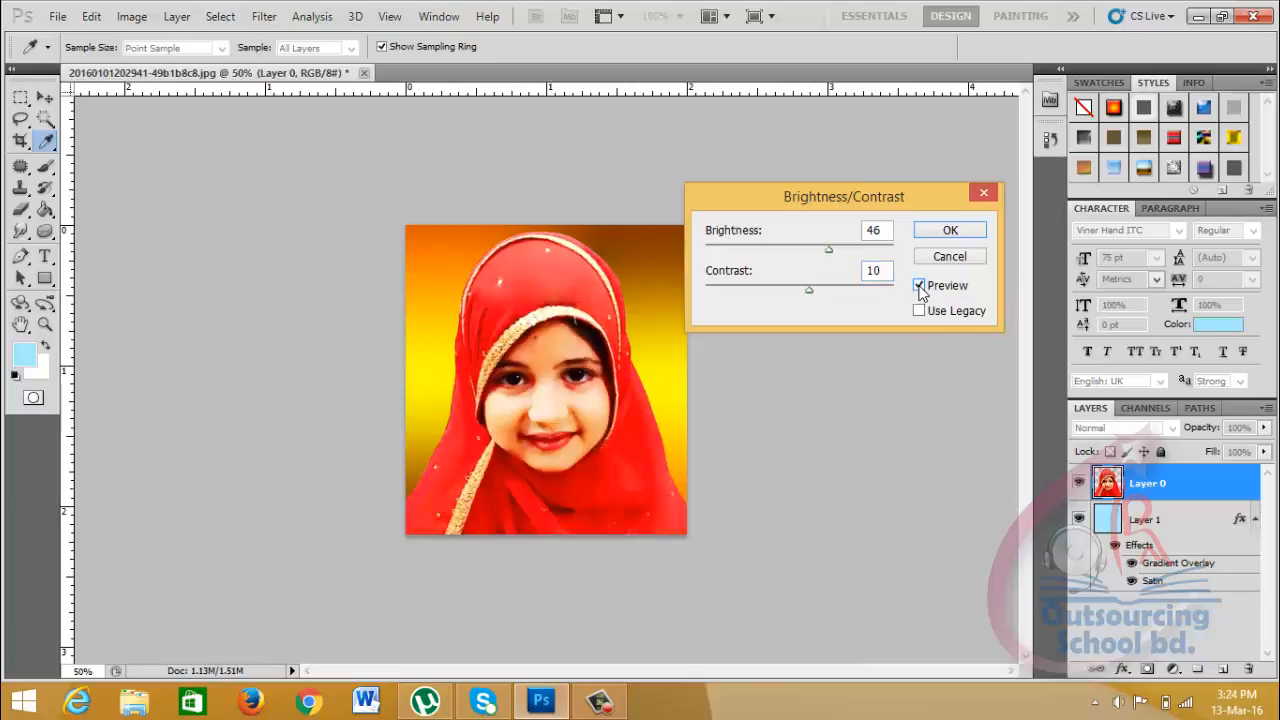
{"action": "left_click", "coordinate": [919, 286]}
{"action": "left_click", "coordinate": [919, 286]}
{"action": "left_click", "coordinate": [948, 230]}
{"action": "key", "text": "m"}
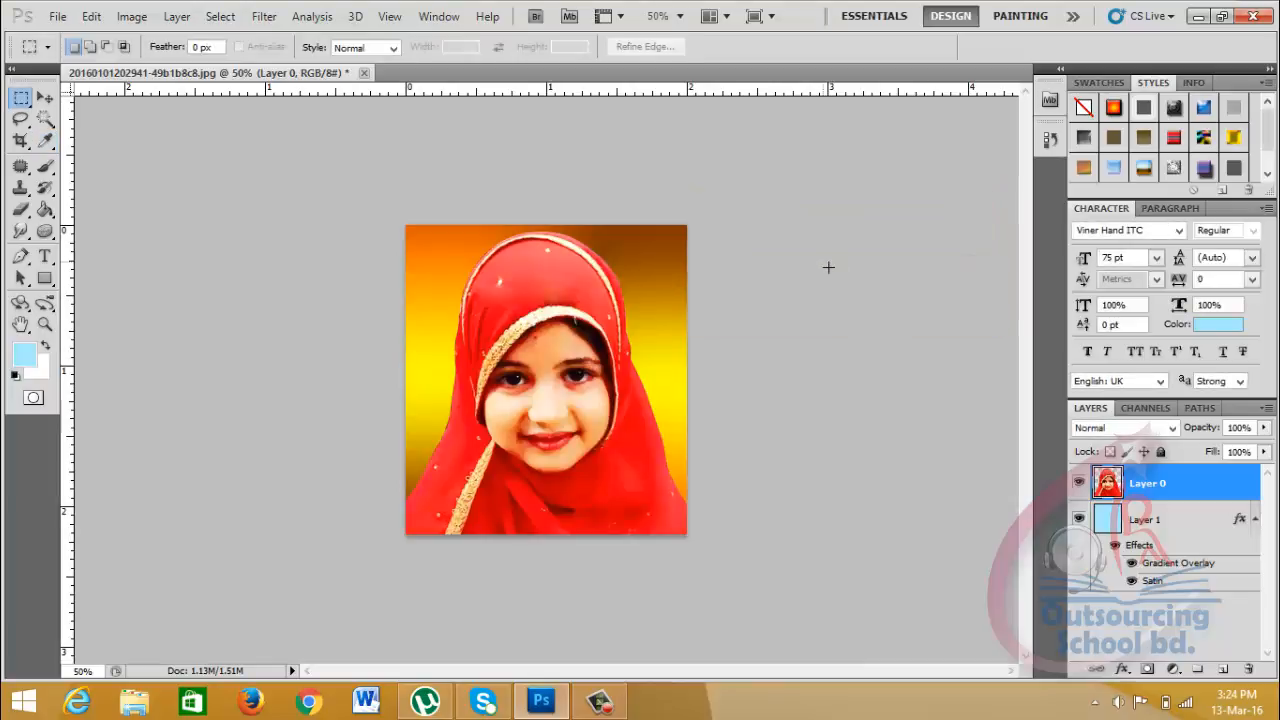
Start a Shadows/Highlights adjustment on the portrait's Layer 0 and set Shadows to 100%, comparing with the preview off and on.
{"action": "left_click", "coordinate": [133, 19]}
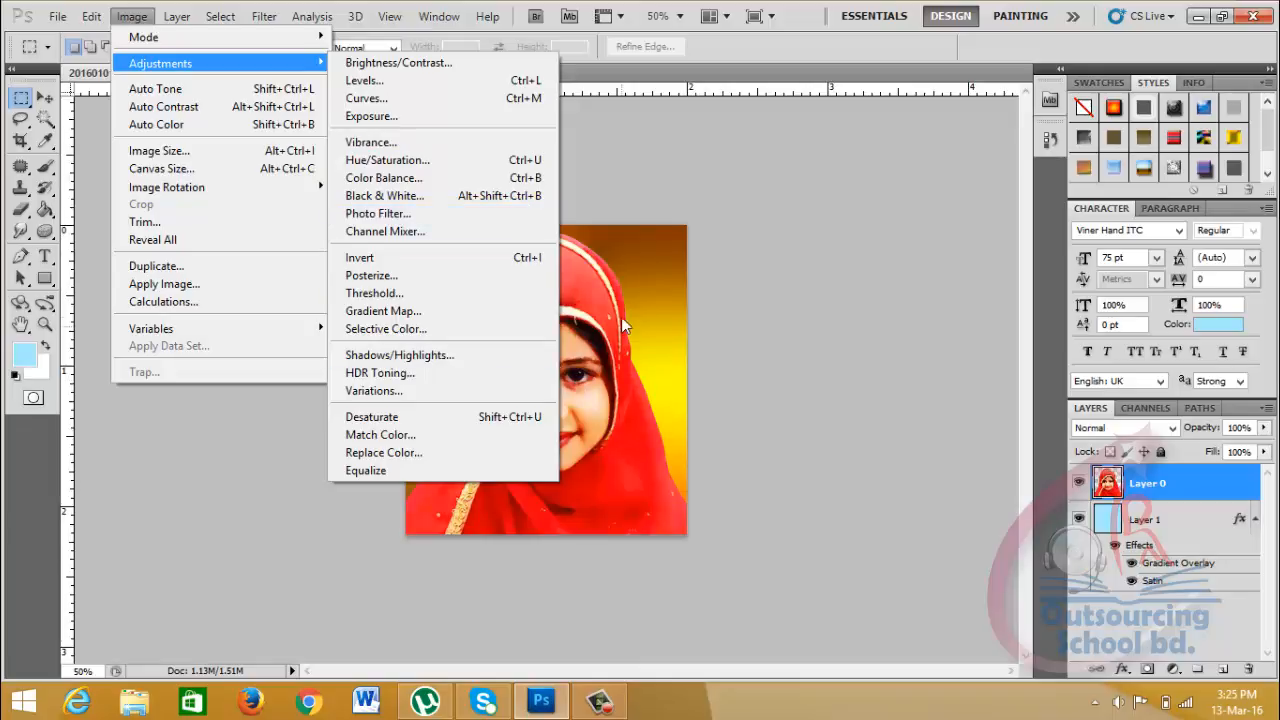
{"action": "left_click", "coordinate": [482, 360]}
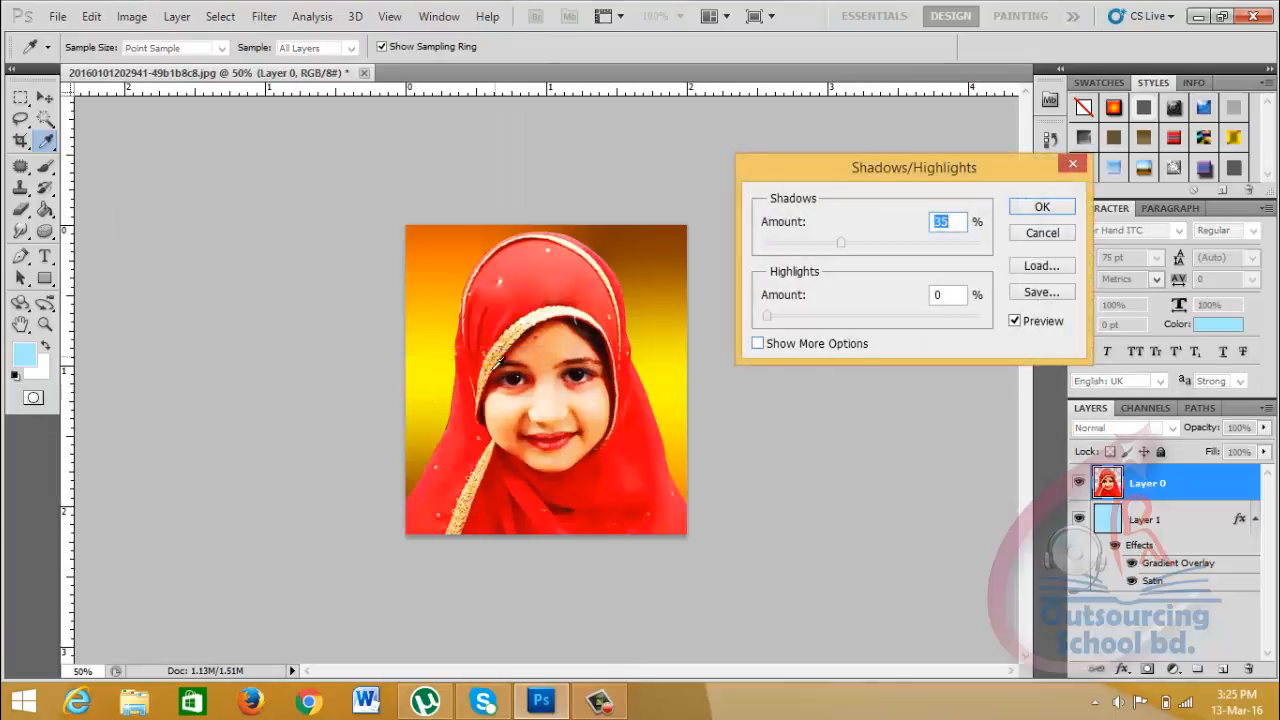
{"action": "left_click", "coordinate": [1015, 321]}
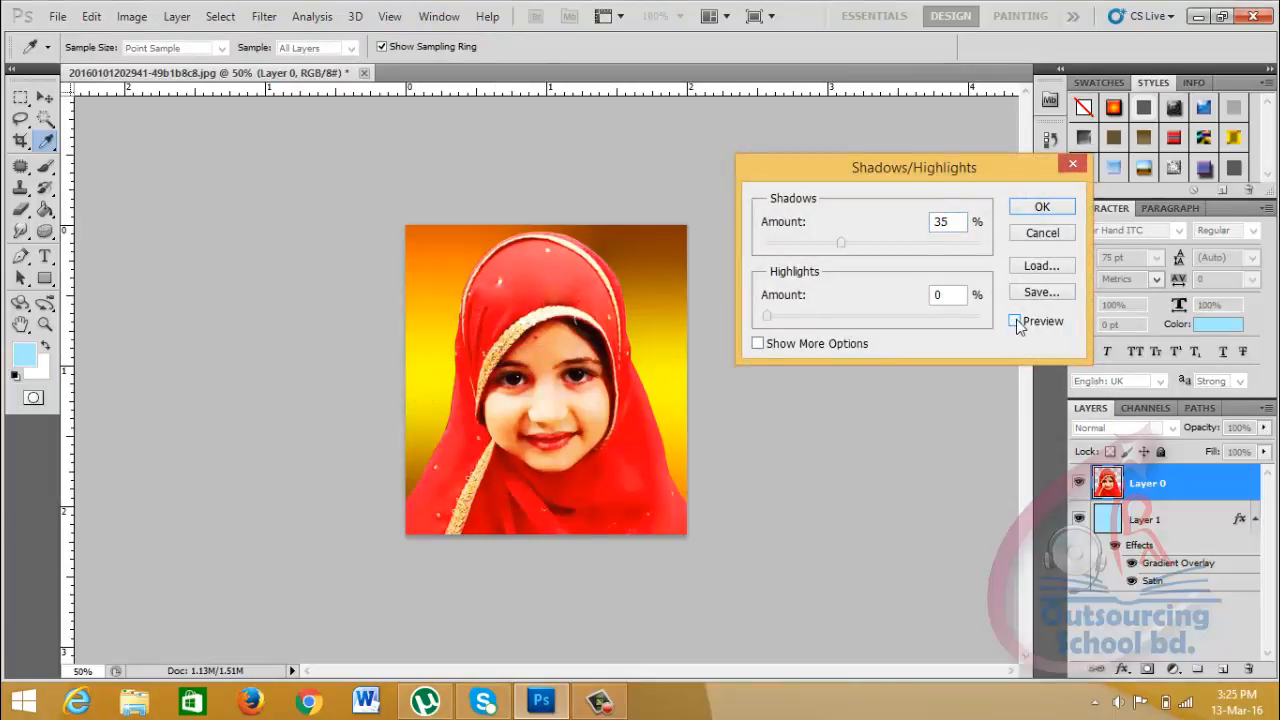
{"action": "left_click", "coordinate": [1015, 321]}
{"action": "left_click", "coordinate": [1015, 321]}
{"action": "left_click_drag", "start_coordinate": [843, 243], "coordinate": [938, 255]}
{"action": "left_click", "coordinate": [1015, 321]}
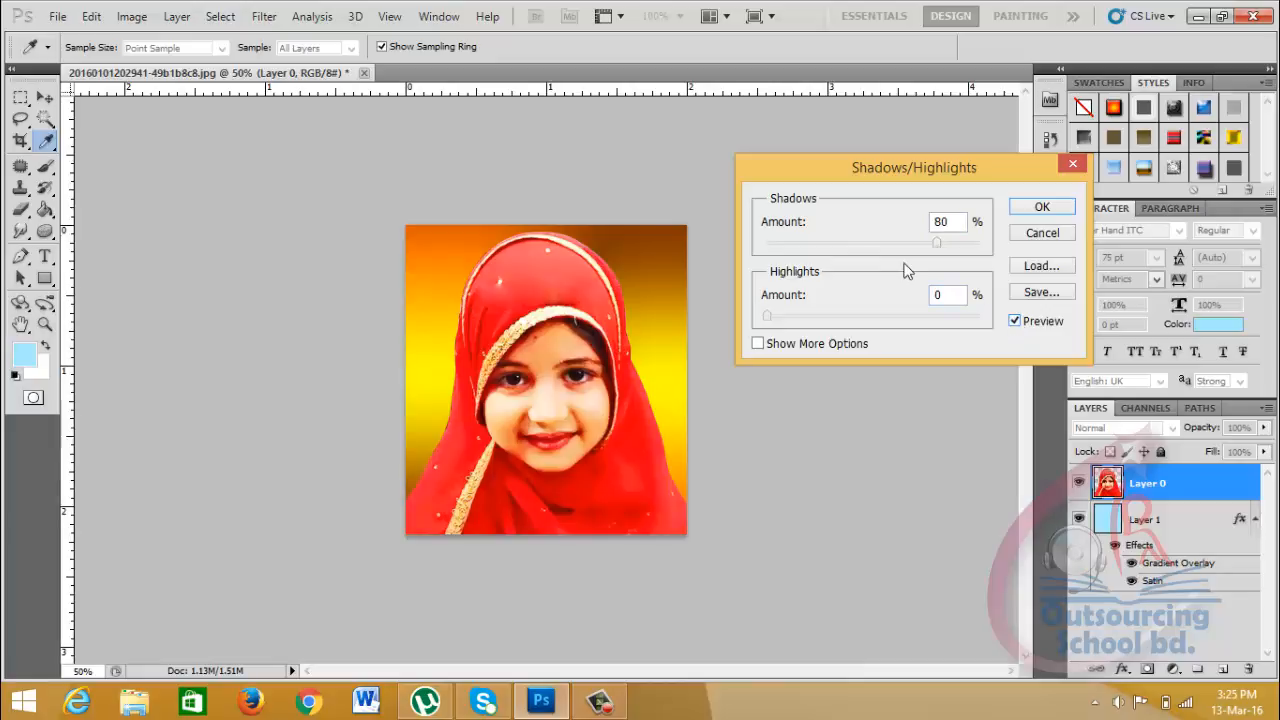
{"action": "left_click_drag", "start_coordinate": [937, 244], "coordinate": [1018, 315]}
{"action": "left_click", "coordinate": [1015, 325]}
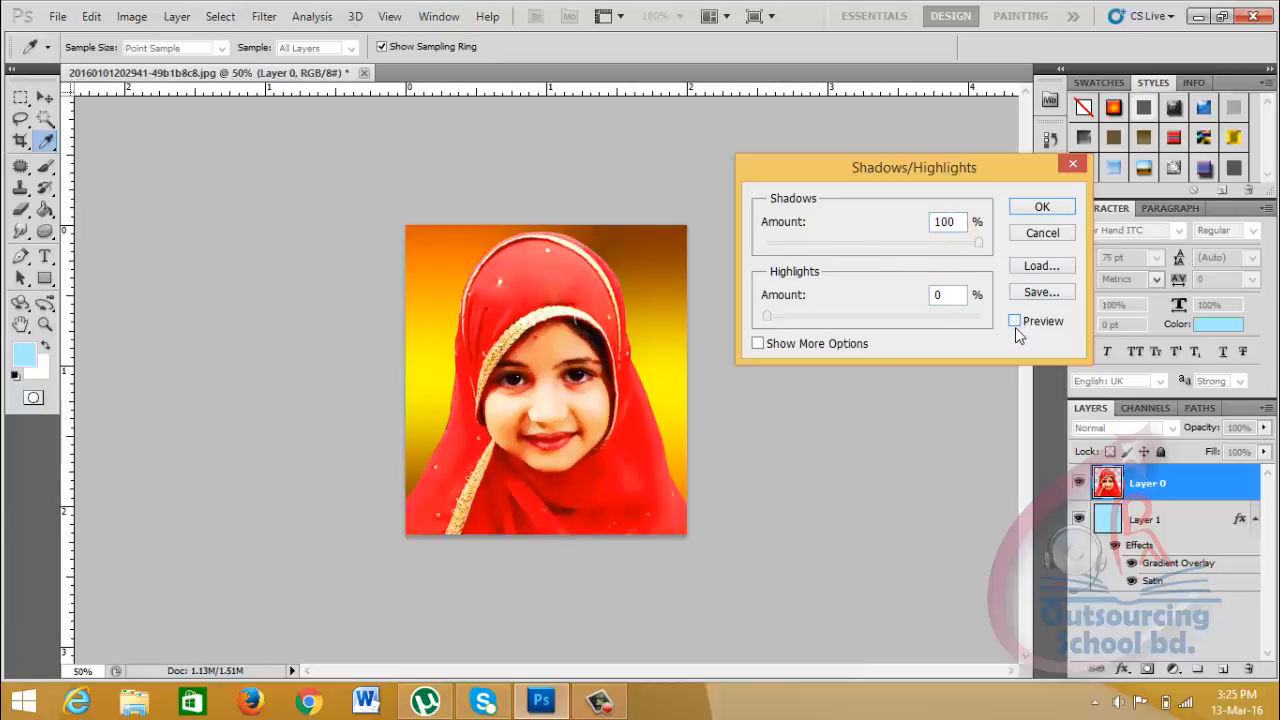
{"action": "left_click", "coordinate": [1012, 324]}
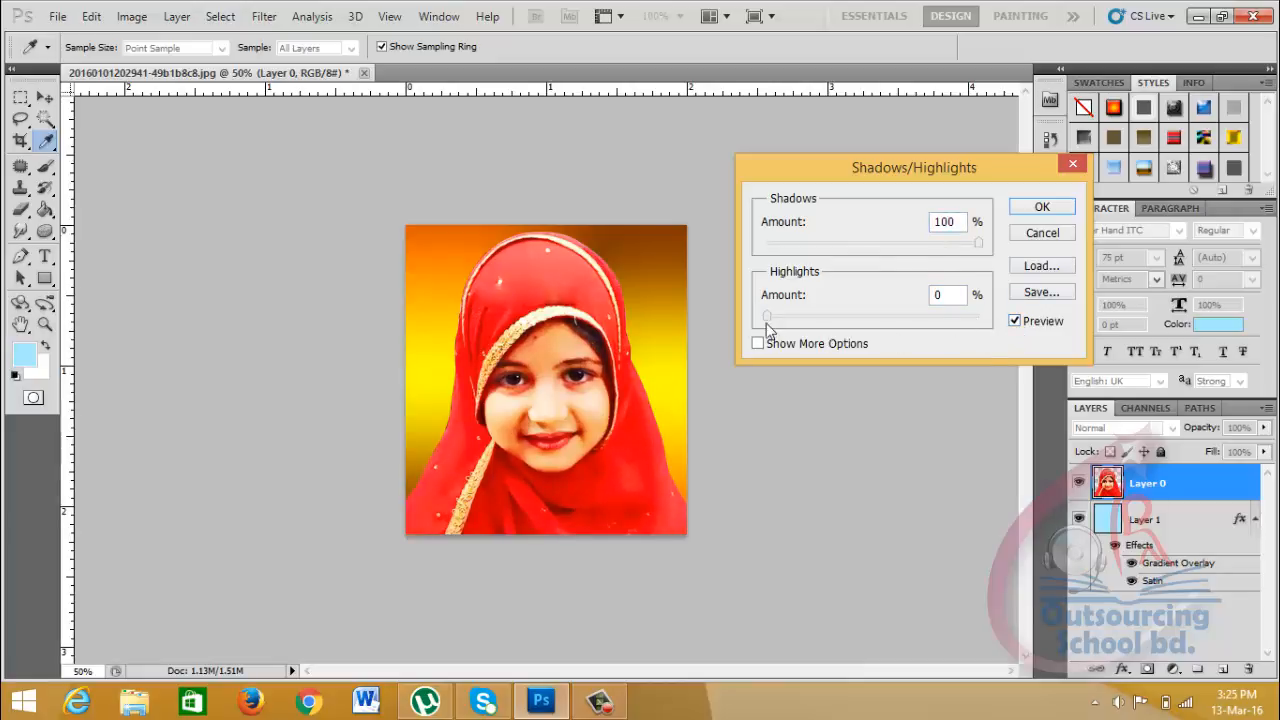
Try Highlights at 35%, return it to 0%, compare the preview and apply the Shadows/Highlights adjustment.
{"action": "left_click_drag", "start_coordinate": [766, 316], "coordinate": [840, 319]}
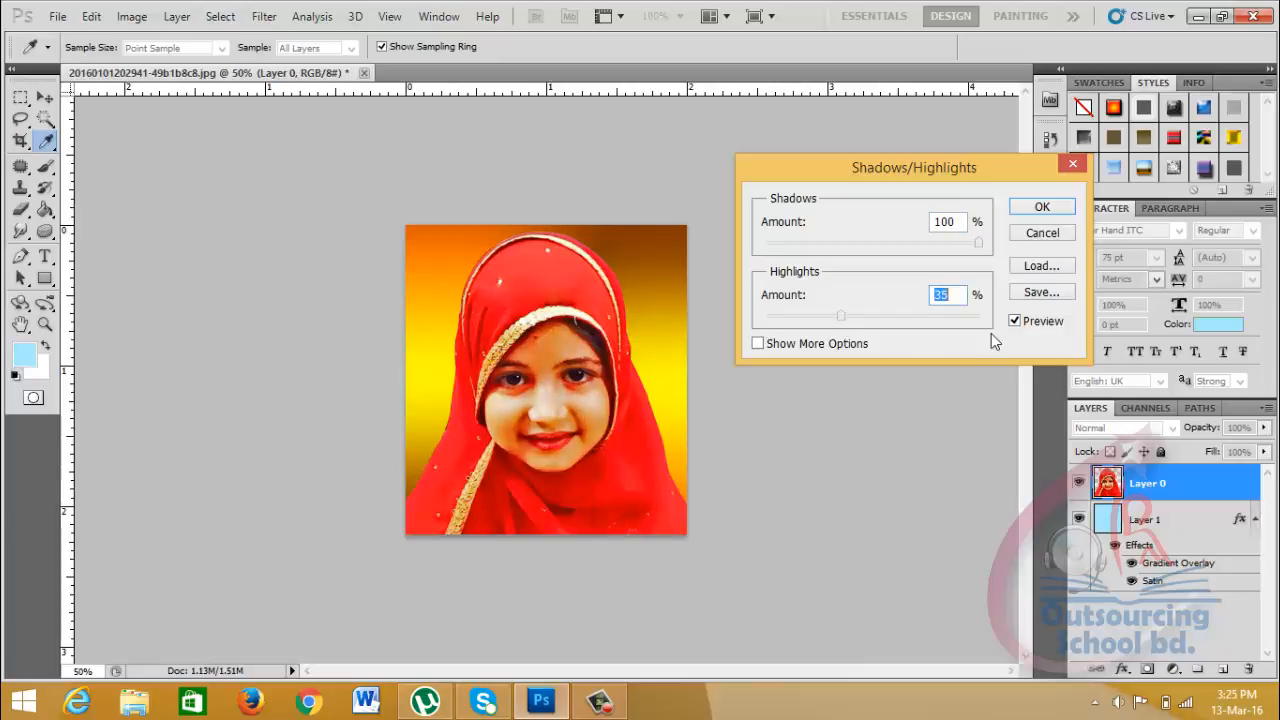
{"action": "left_click", "coordinate": [1015, 321]}
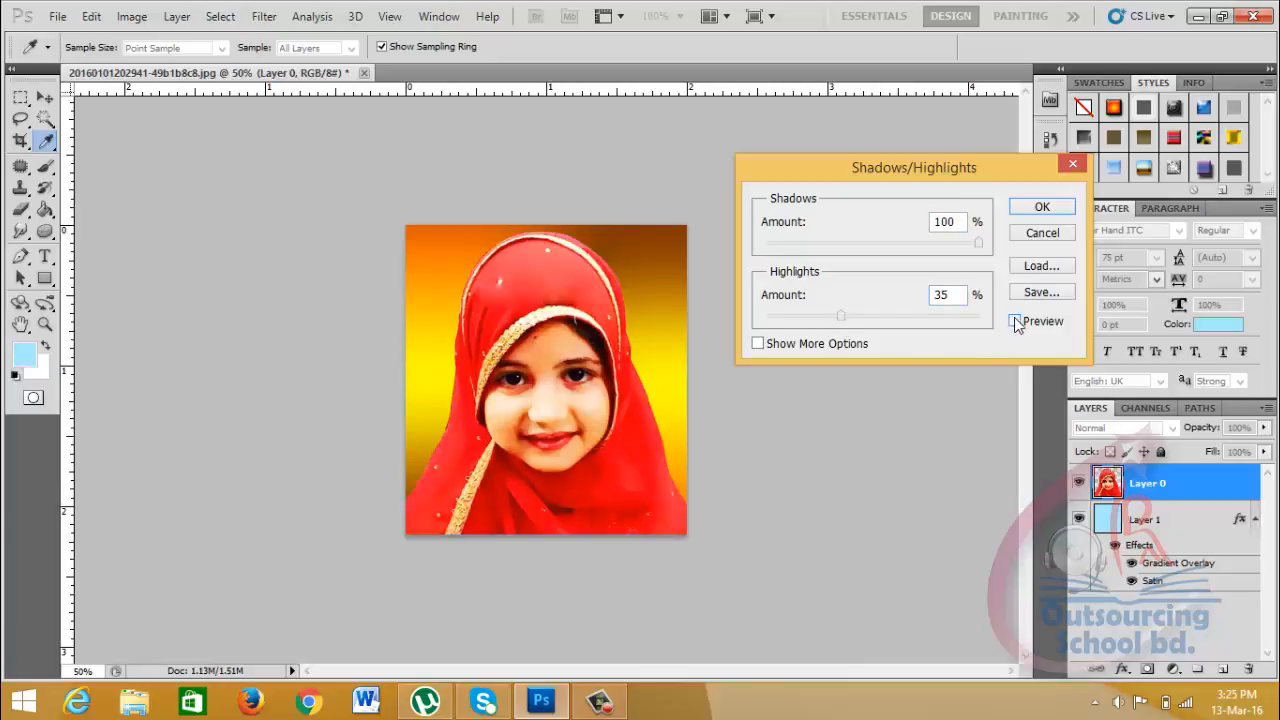
{"action": "left_click", "coordinate": [1015, 321]}
{"action": "left_click_drag", "start_coordinate": [838, 316], "coordinate": [745, 320]}
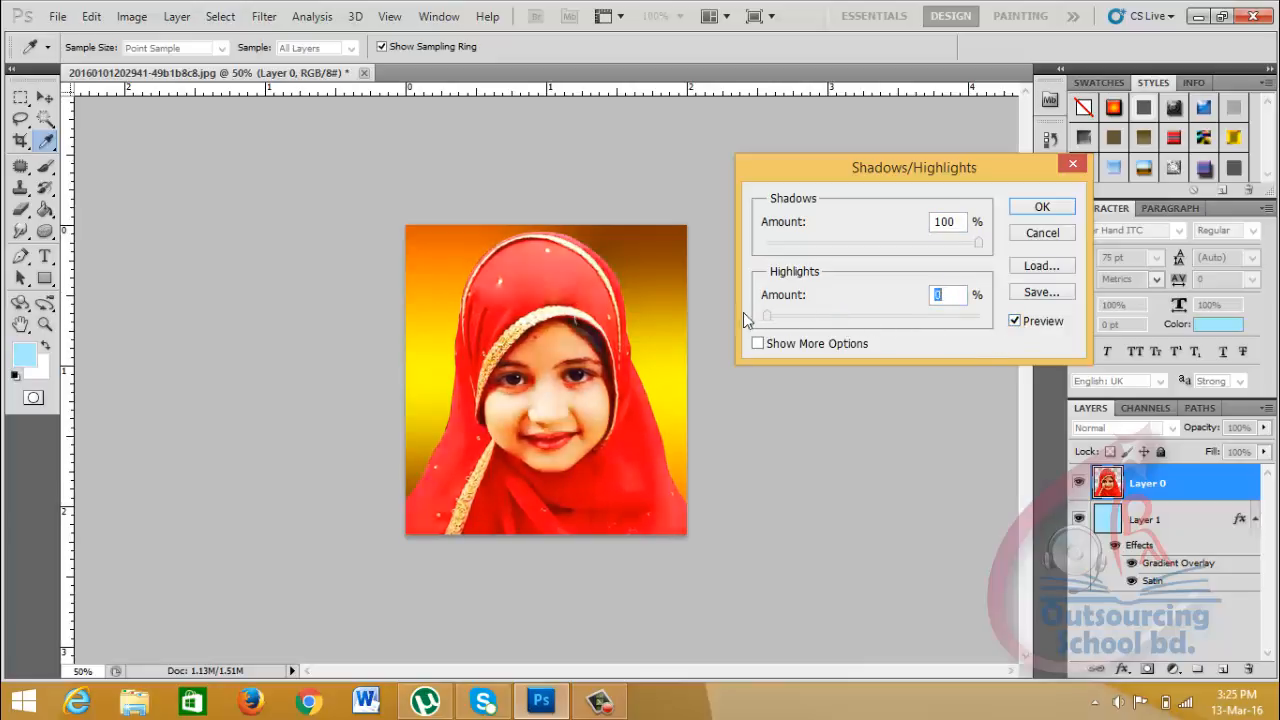
{"action": "left_click", "coordinate": [1015, 321]}
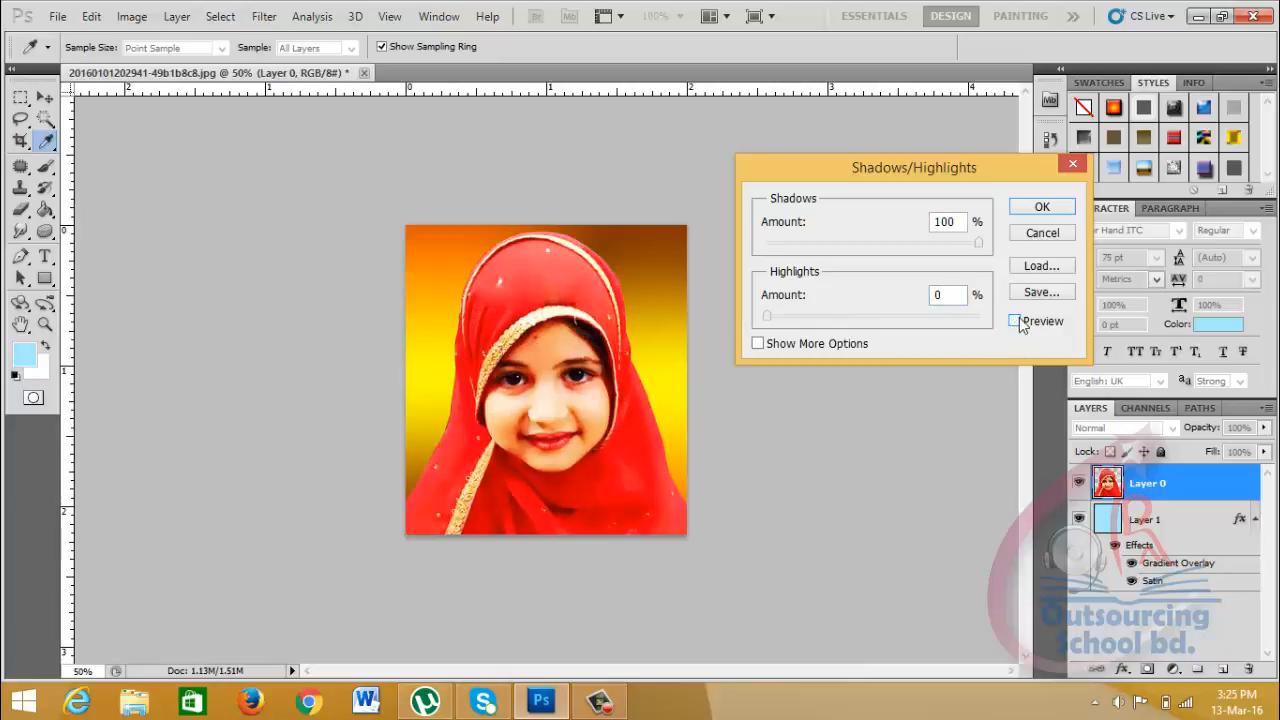
{"action": "left_click", "coordinate": [1016, 322]}
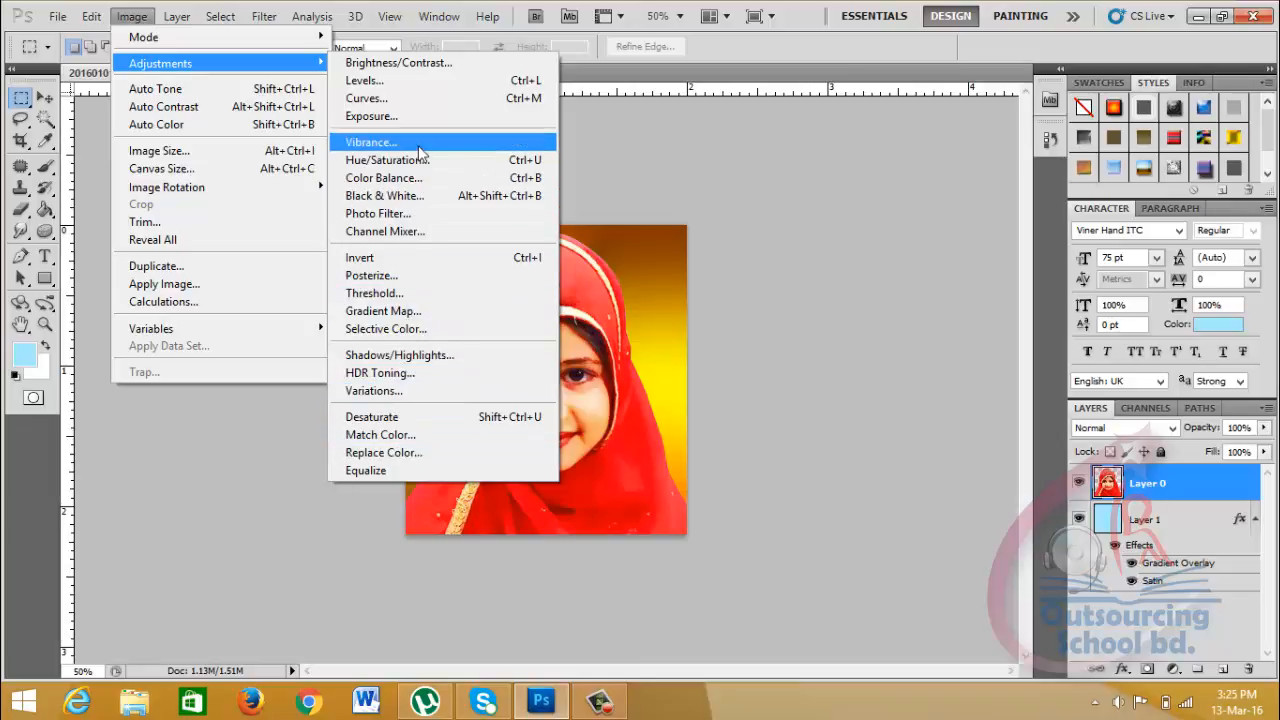
Flatten the portrait and its styled backdrop into a single Background layer.
{"action": "left_click", "coordinate": [628, 216]}
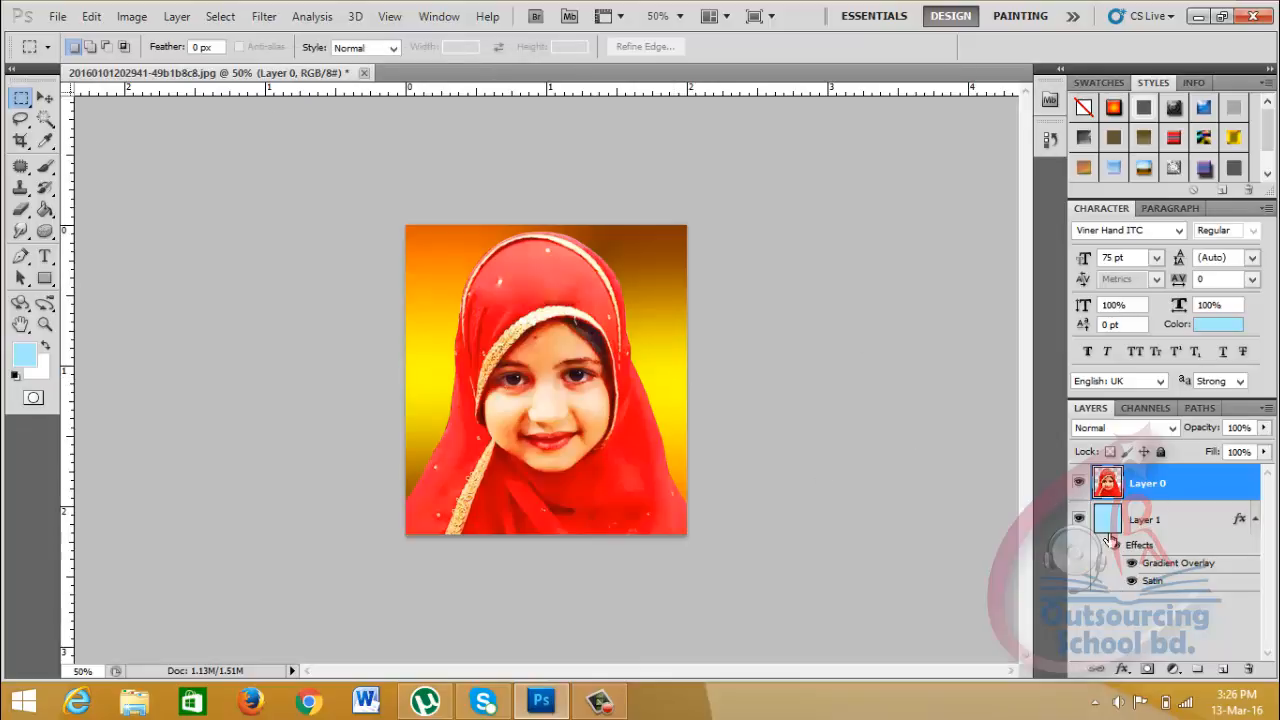
{"action": "left_click", "coordinate": [175, 17]}
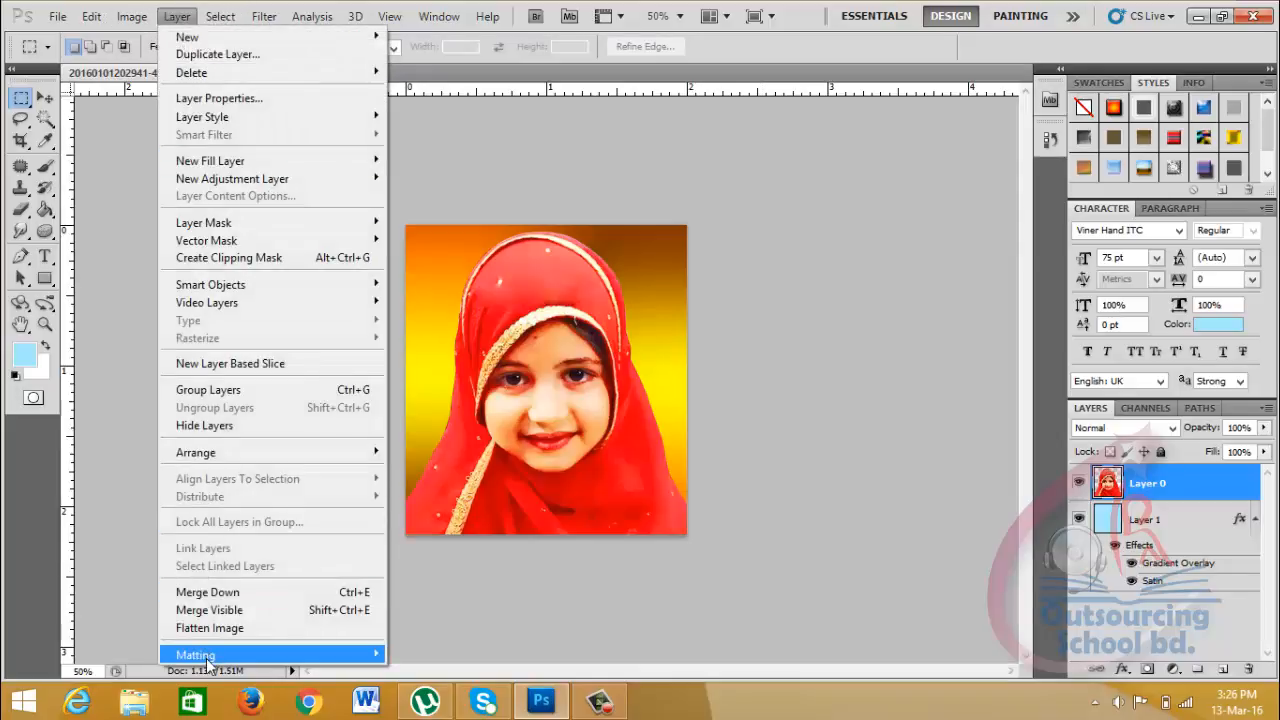
{"action": "left_click", "coordinate": [252, 629]}
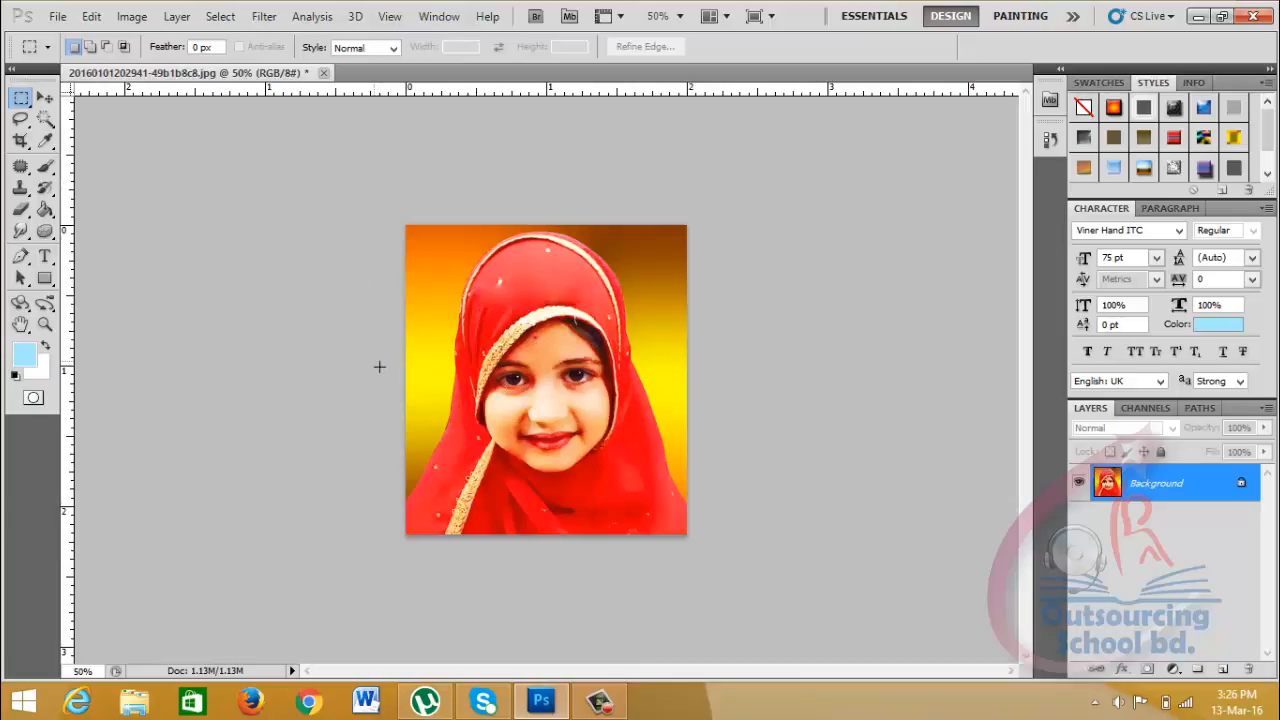
Extend the canvas by a relative 0.2 inches in width and height, centered, with the white background color as a border.
{"action": "left_click", "coordinate": [133, 17]}
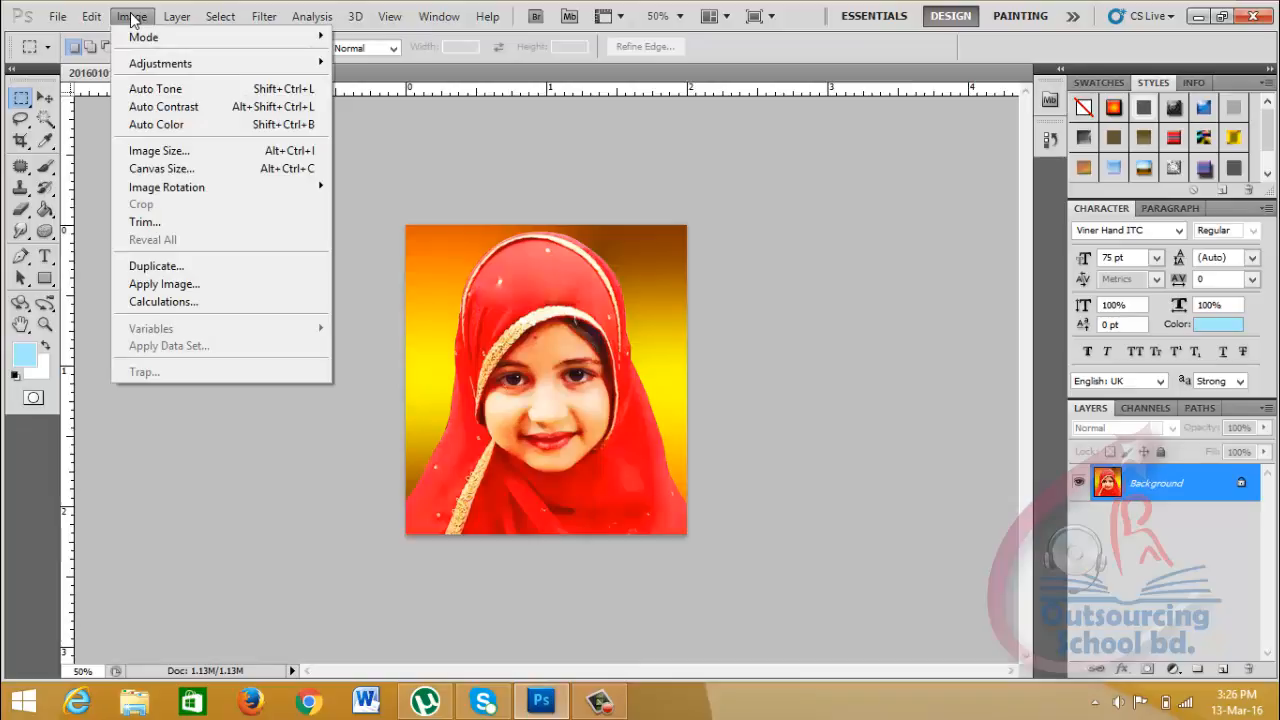
{"action": "left_click", "coordinate": [208, 170]}
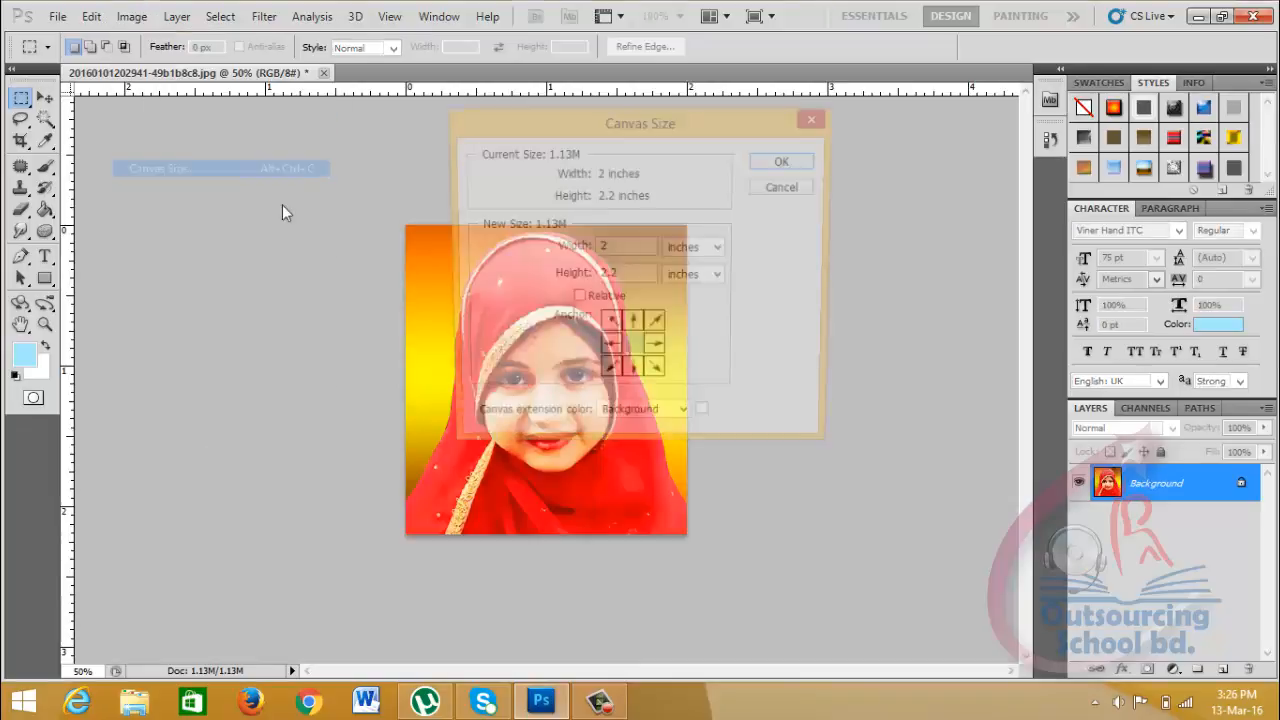
{"action": "left_click_drag", "start_coordinate": [700, 122], "coordinate": [1018, 122]}
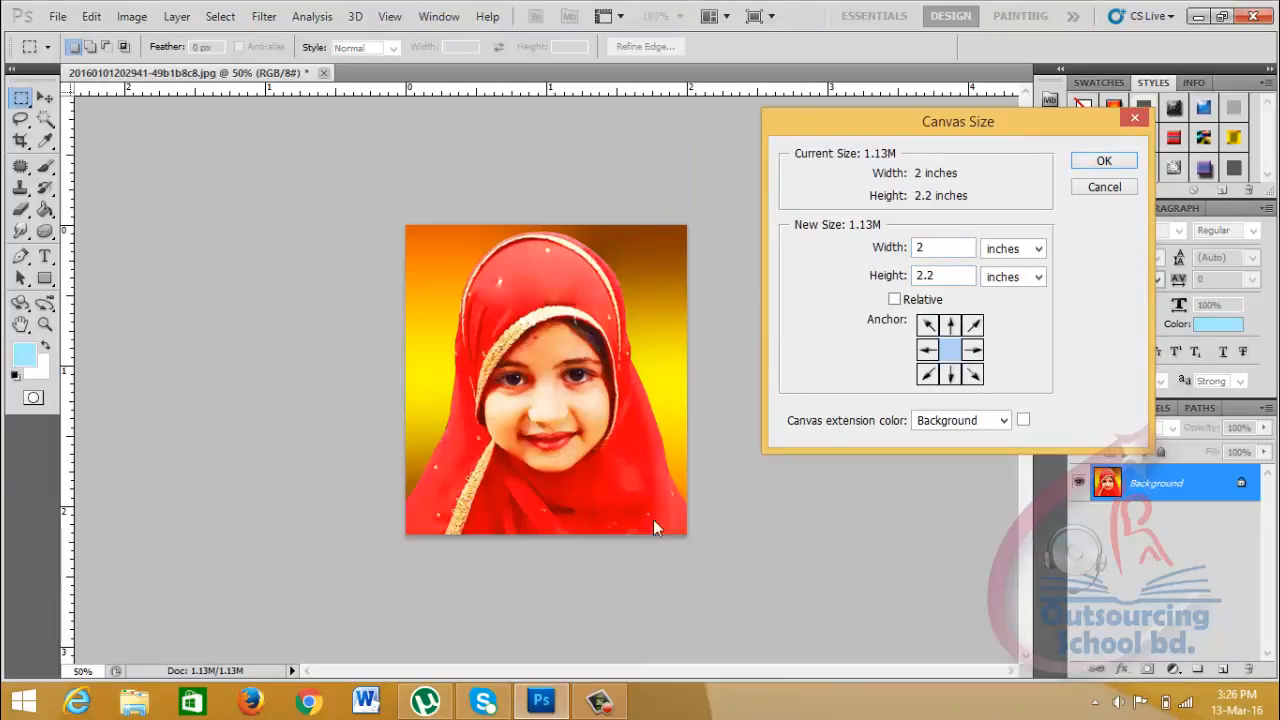
{"action": "left_click", "coordinate": [895, 300]}
{"action": "double_click", "coordinate": [918, 249]}
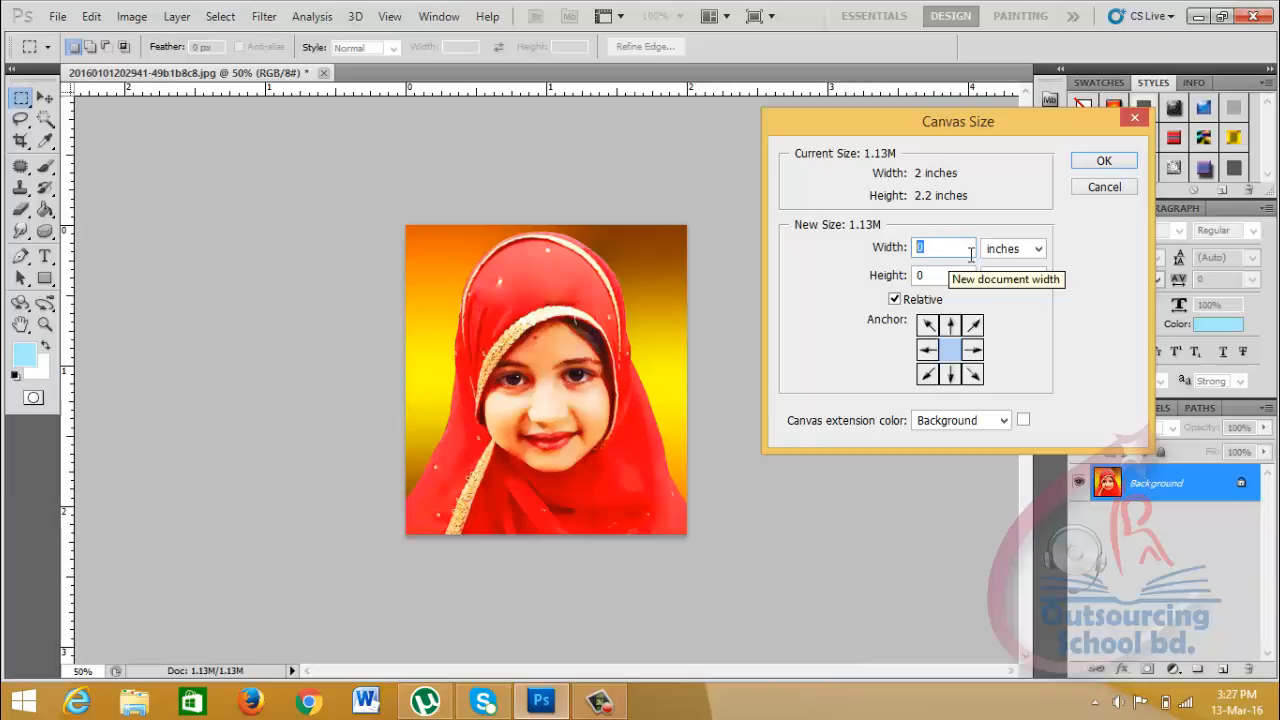
{"action": "type", "text": ".2"}
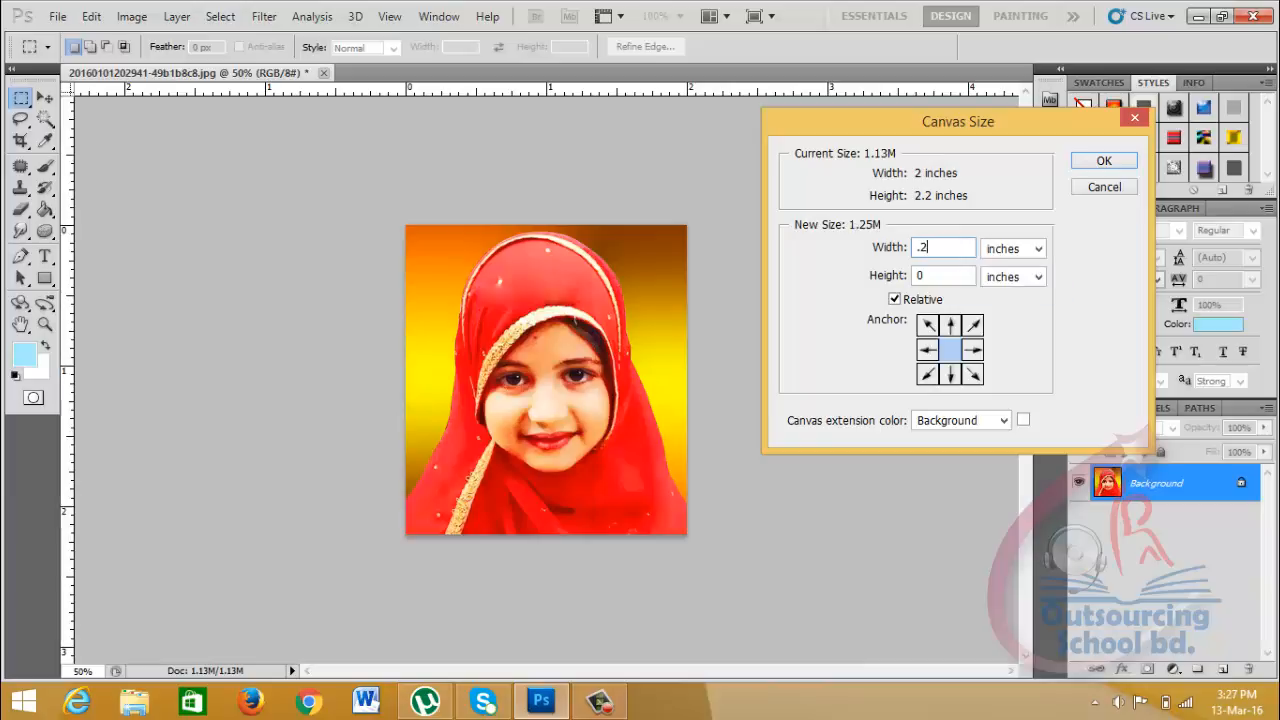
{"action": "key", "text": "Tab"}
{"action": "type", "text": ".2"}
{"action": "left_click", "coordinate": [1108, 163]}
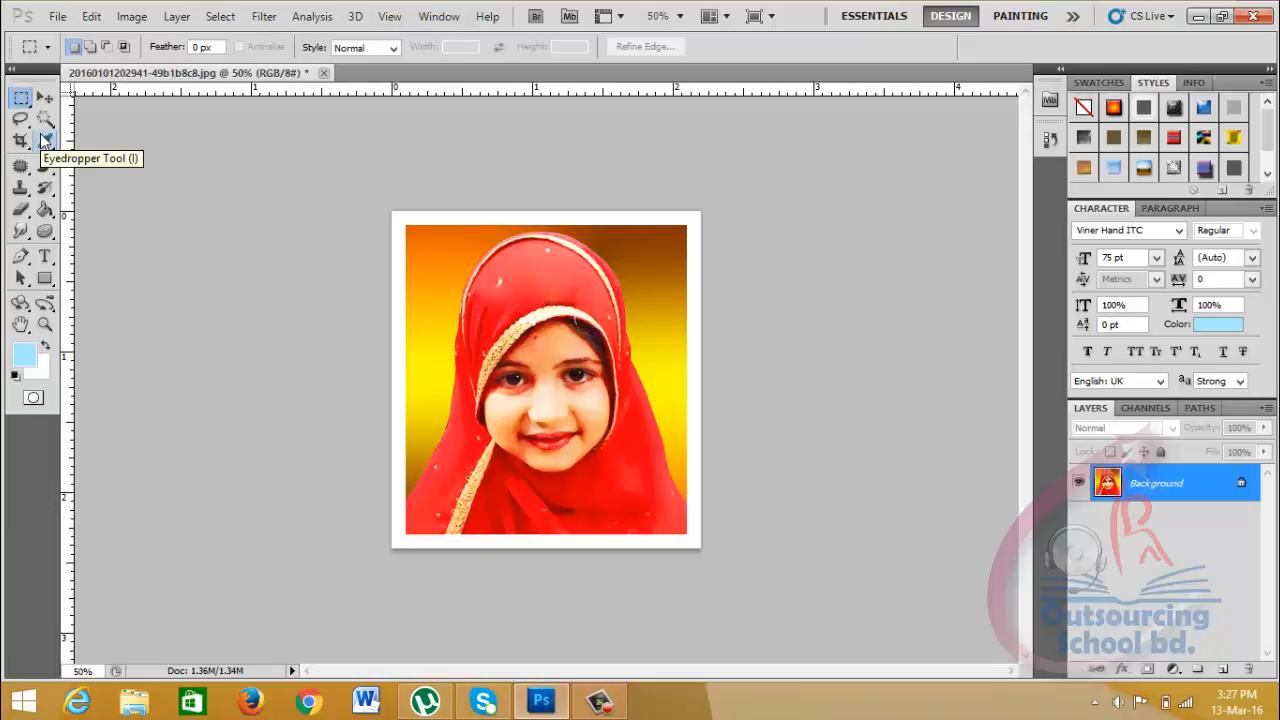
Select the whole bordered portrait with the Rectangular Marquee and clear the selection.
{"action": "left_click_drag", "start_coordinate": [743, 197], "coordinate": [195, 605]}
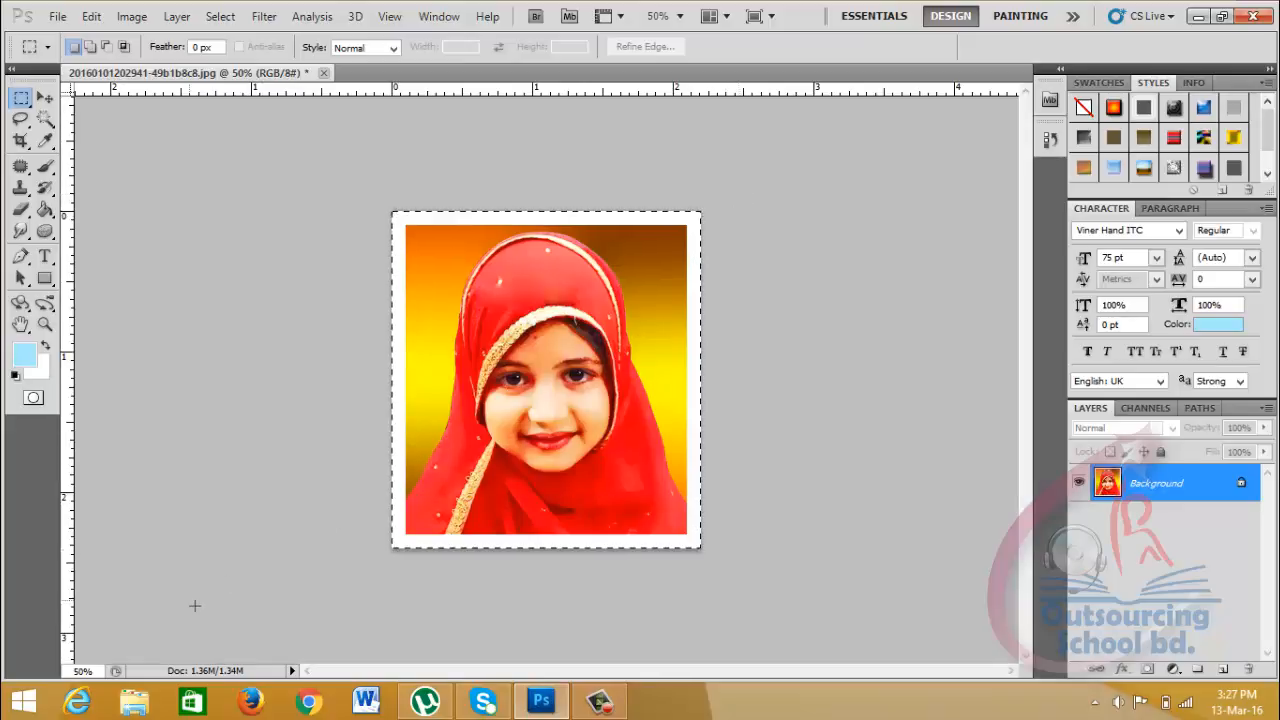
{"action": "left_click", "coordinate": [254, 539]}
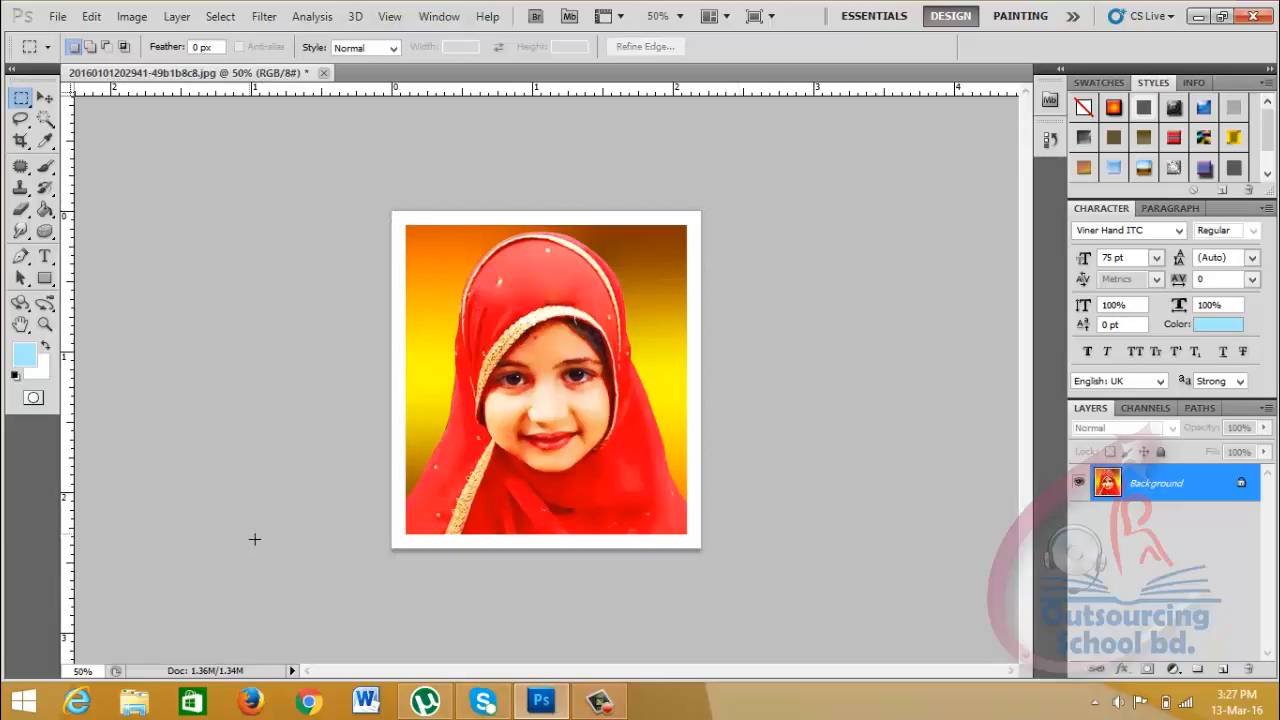